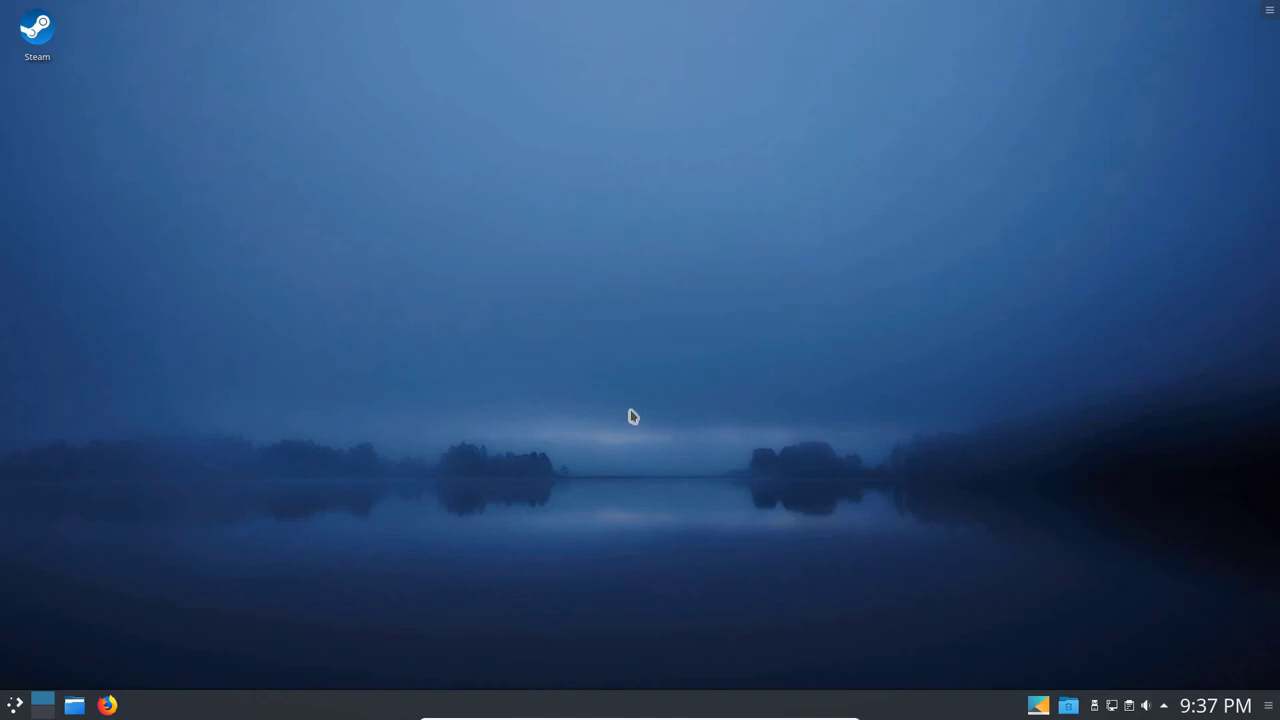
# Browse the launcher's Education and Graphics categories until Gwenview is listed.
pyautogui.click(16, 705)
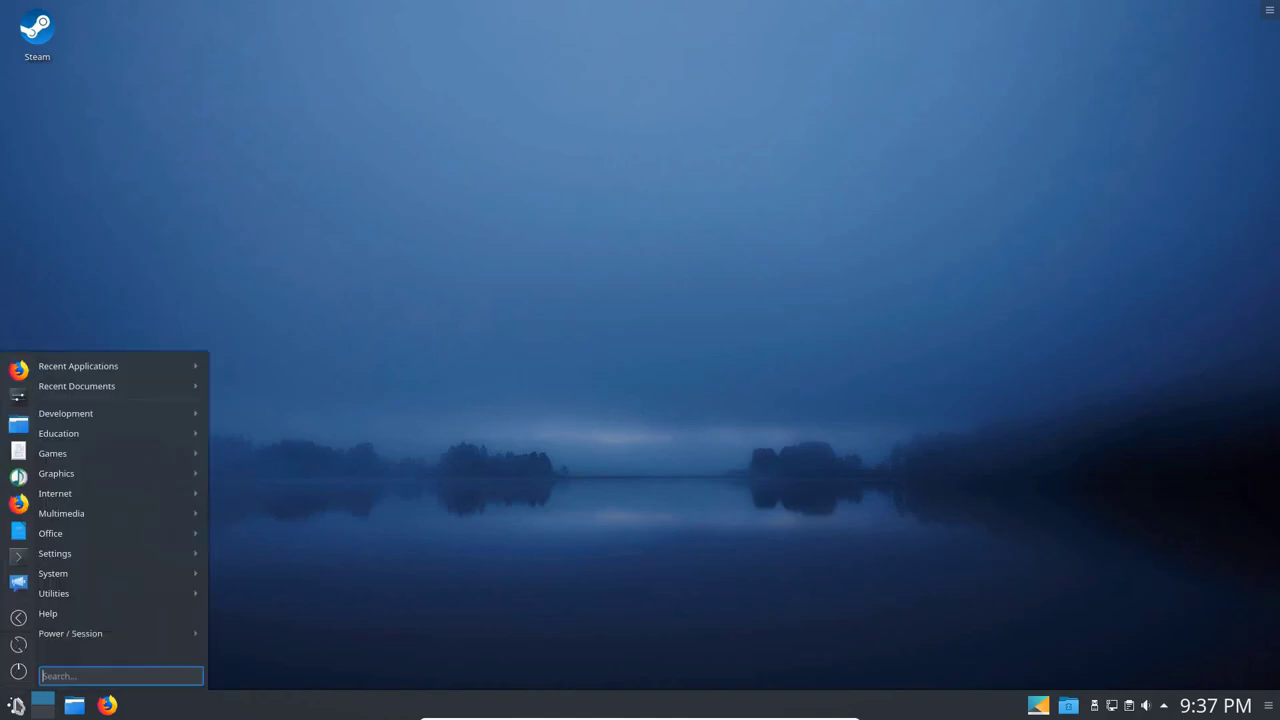
pyautogui.moveTo(84, 421)
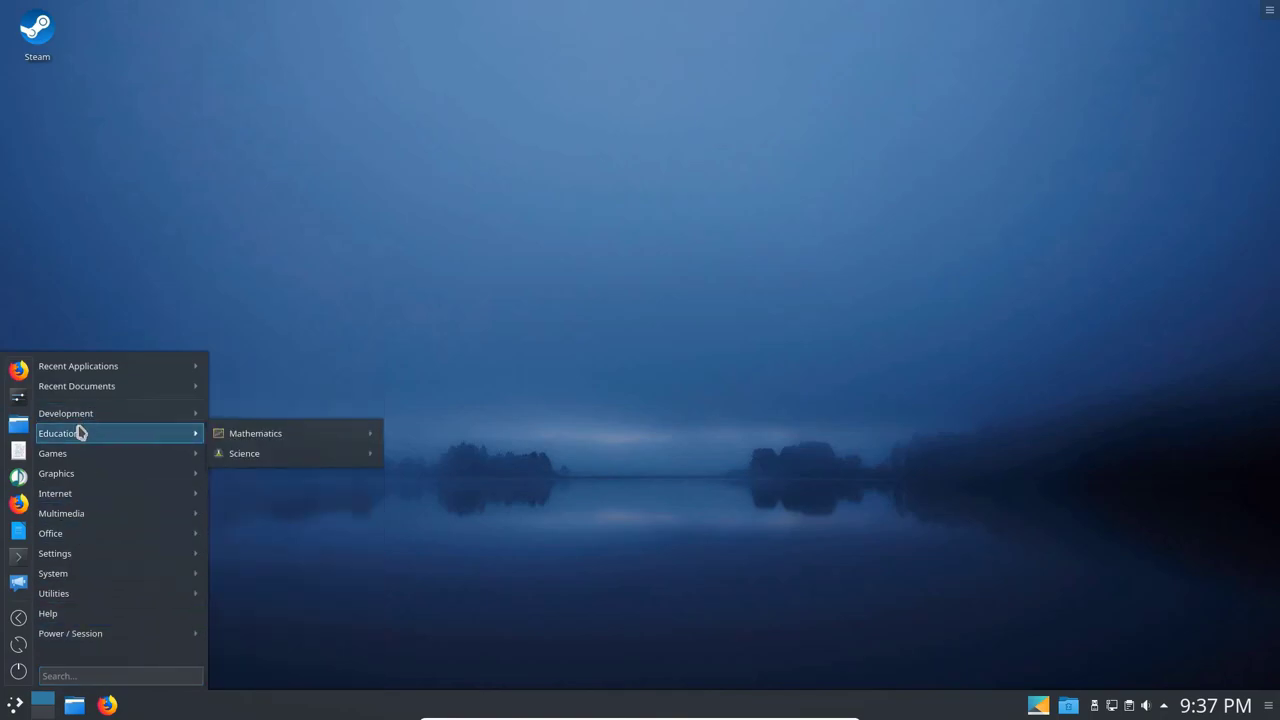
pyautogui.moveTo(225, 442)
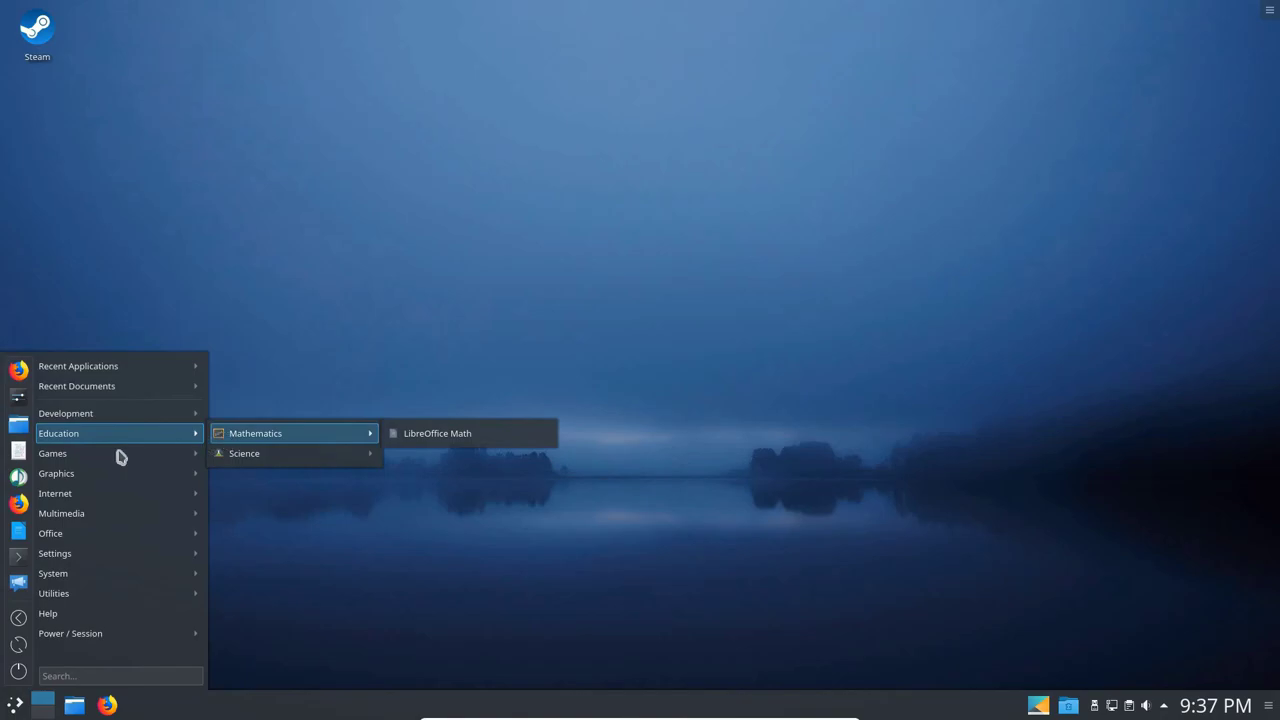
pyautogui.moveTo(97, 462)
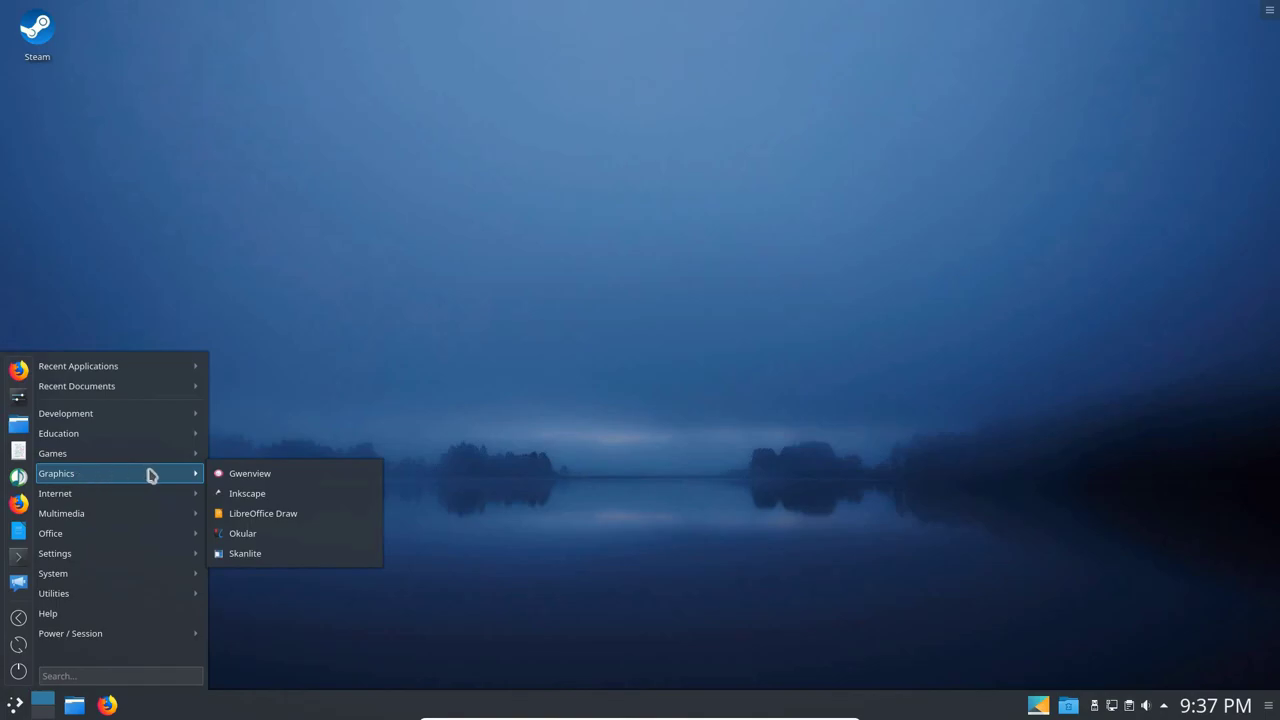
# Launch Gwenview and view the 01253_silence photo from the Fog folder.
pyautogui.click(241, 476)
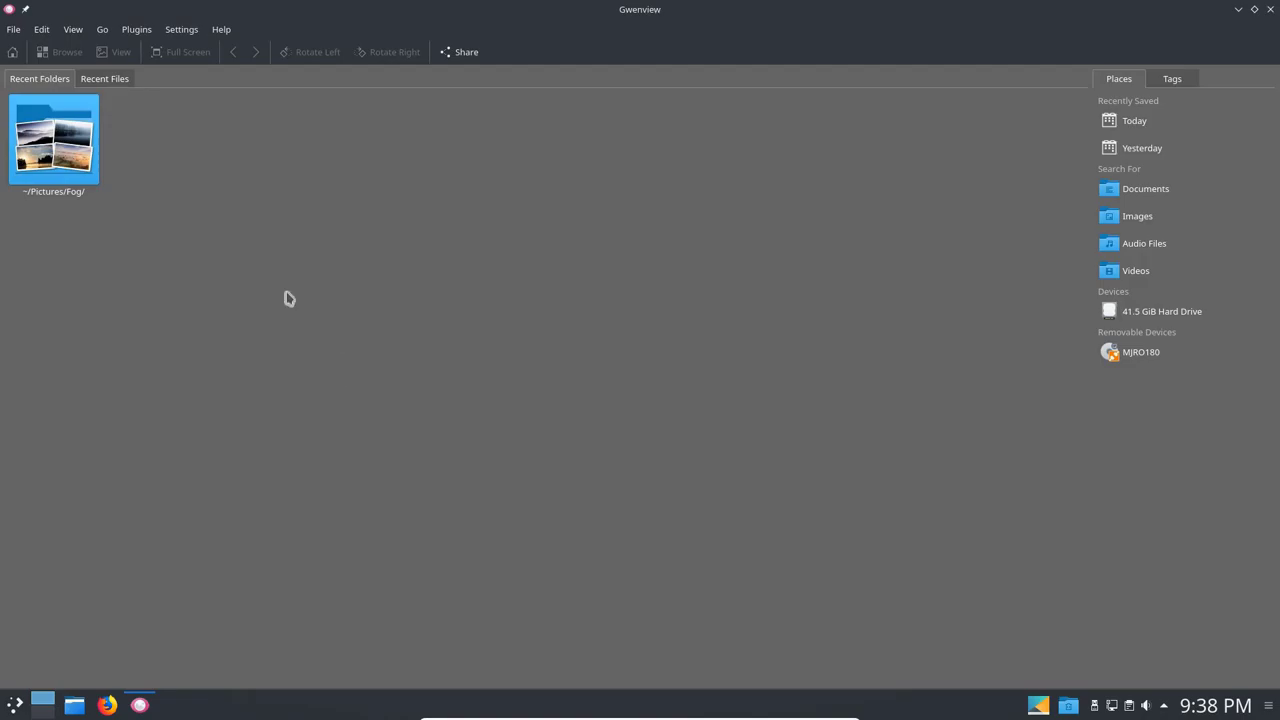
pyautogui.click(74, 165)
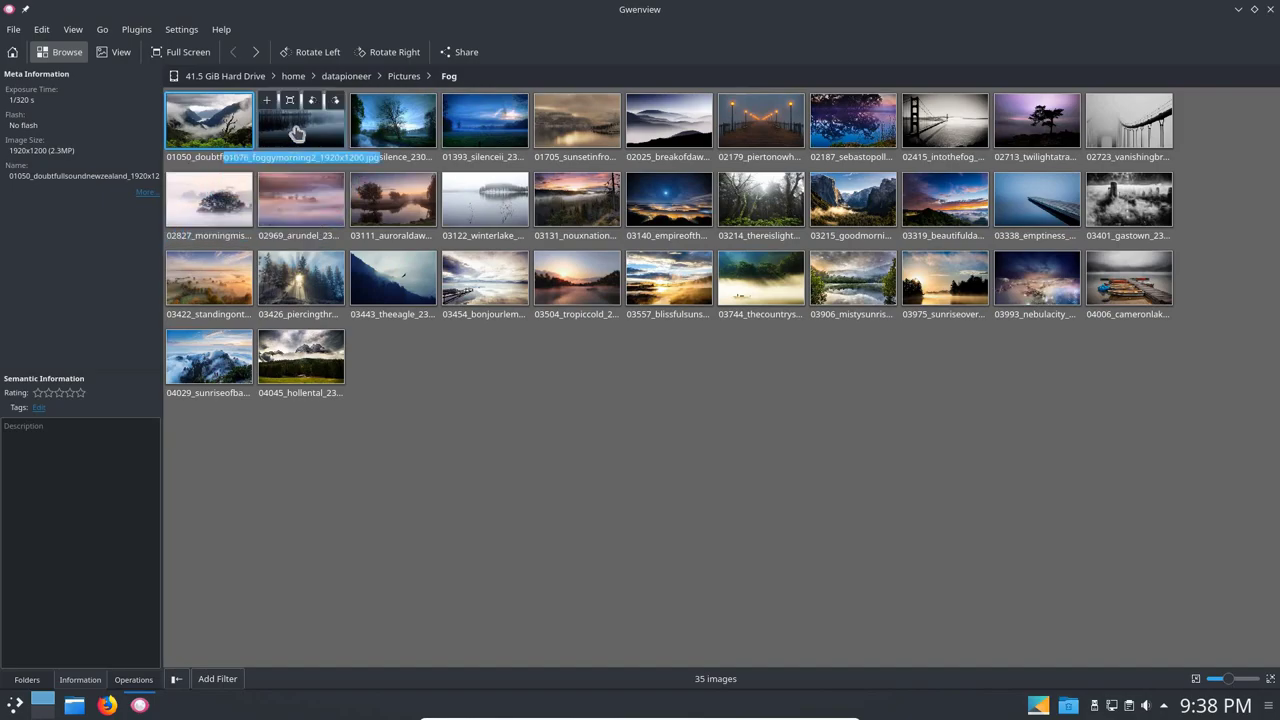
pyautogui.click(388, 127)
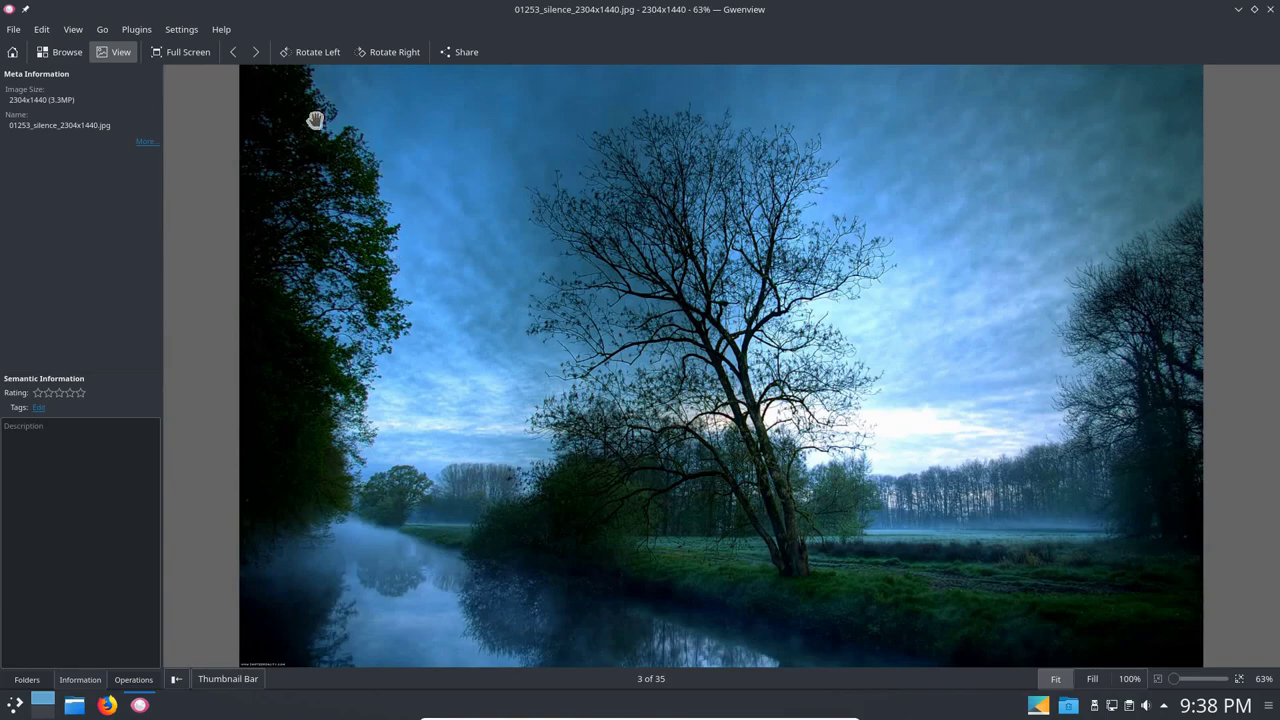
# Check Gwenview's version (18.08.3) in About Gwenview, then close Gwenview.
pyautogui.click(222, 32)
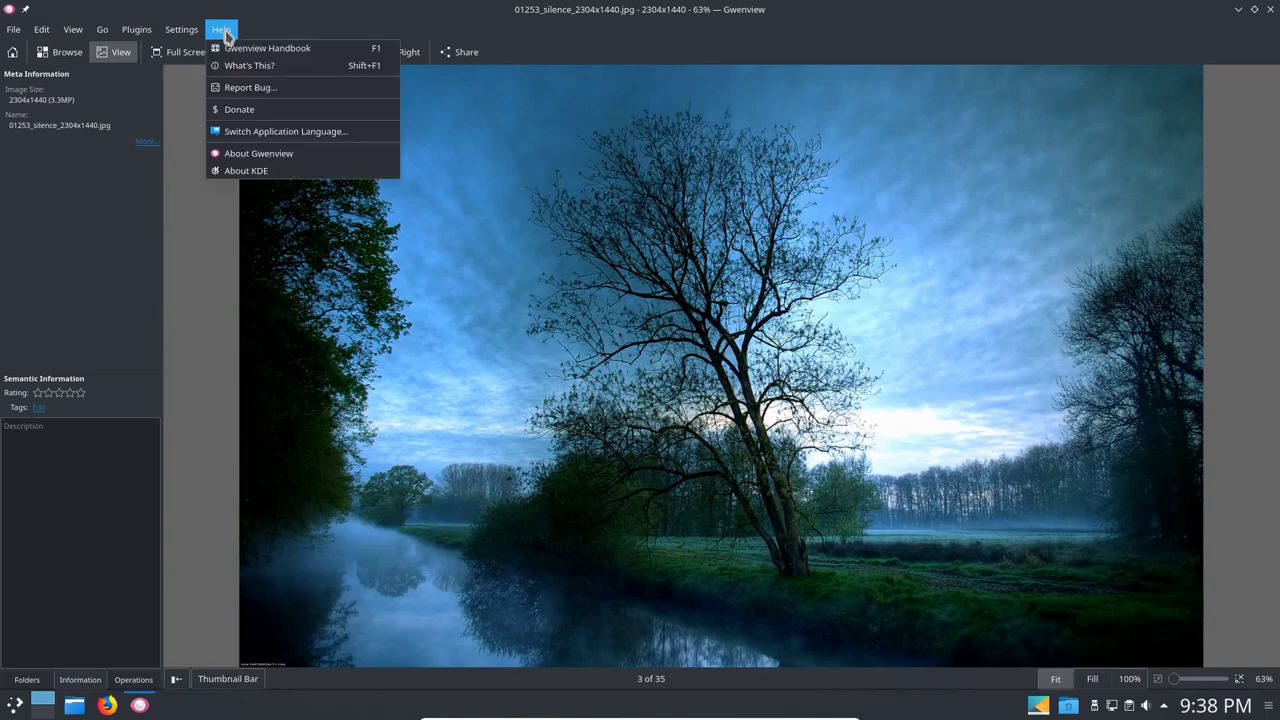
pyautogui.click(250, 156)
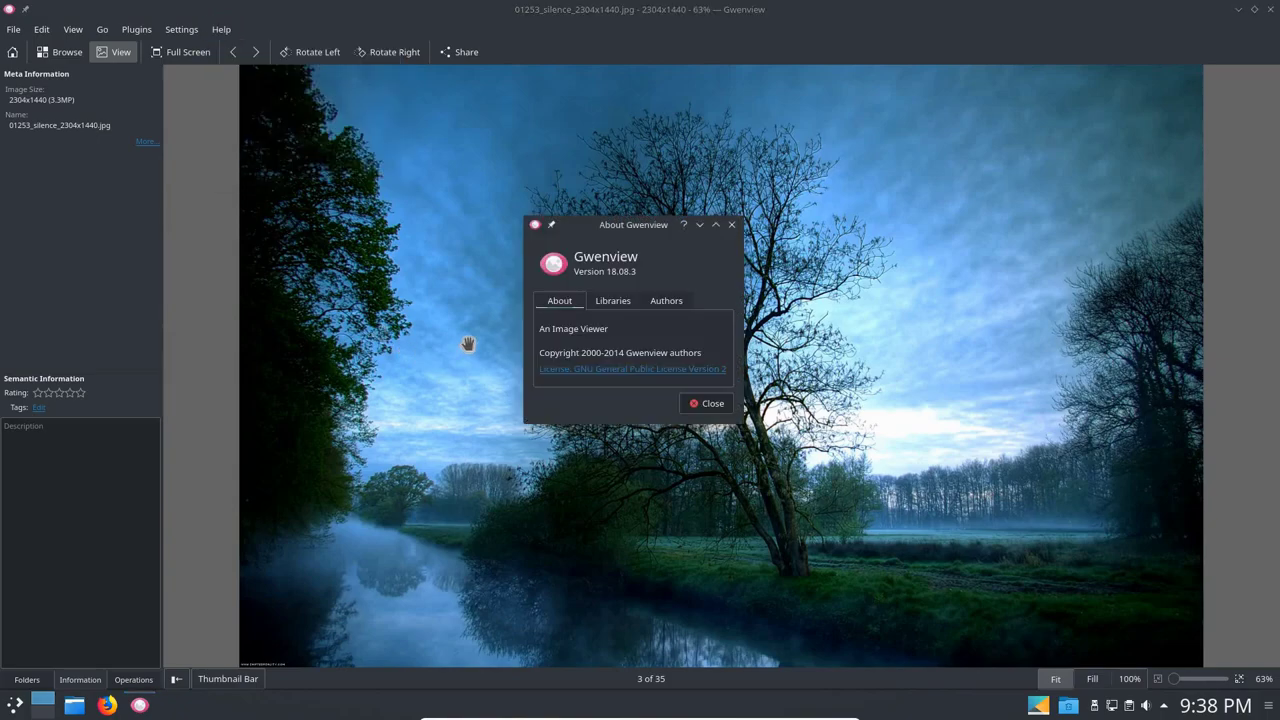
pyautogui.click(716, 405)
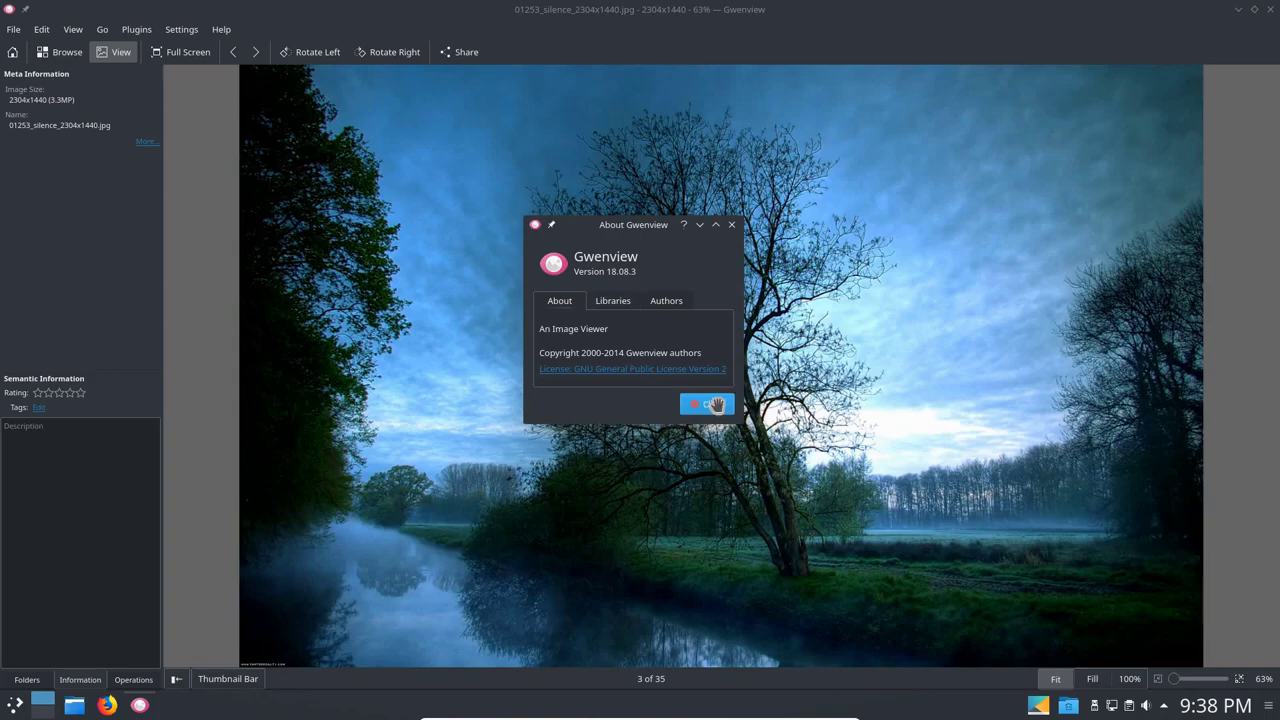
pyautogui.click(1270, 10)
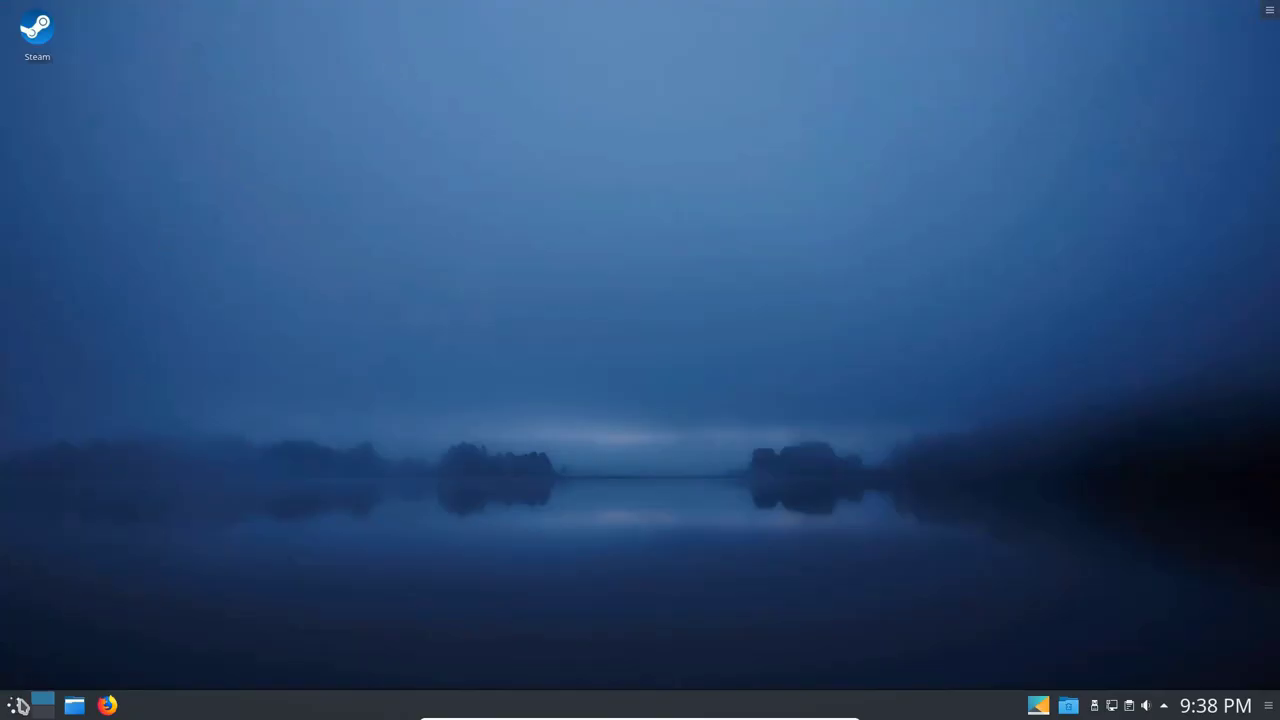
# Launch Firefox from the launcher's Internet category.
pyautogui.click(18, 705)
pyautogui.moveTo(68, 480)
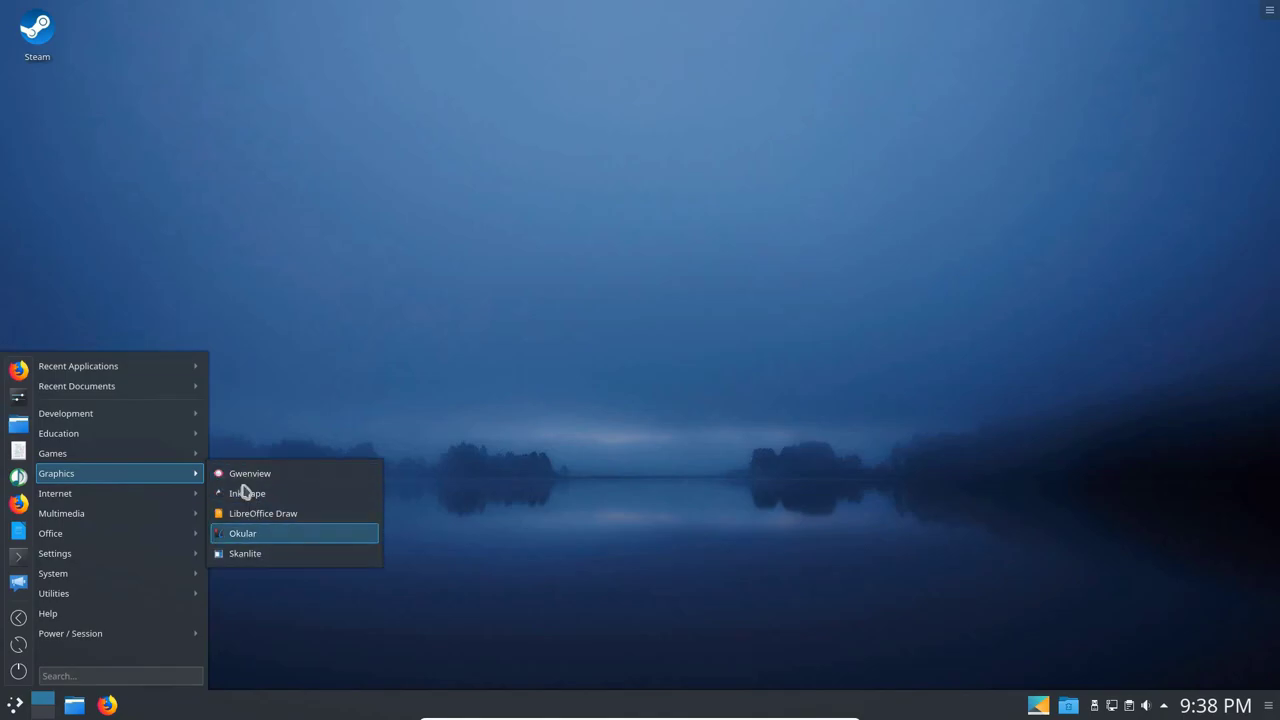
pyautogui.moveTo(105, 493)
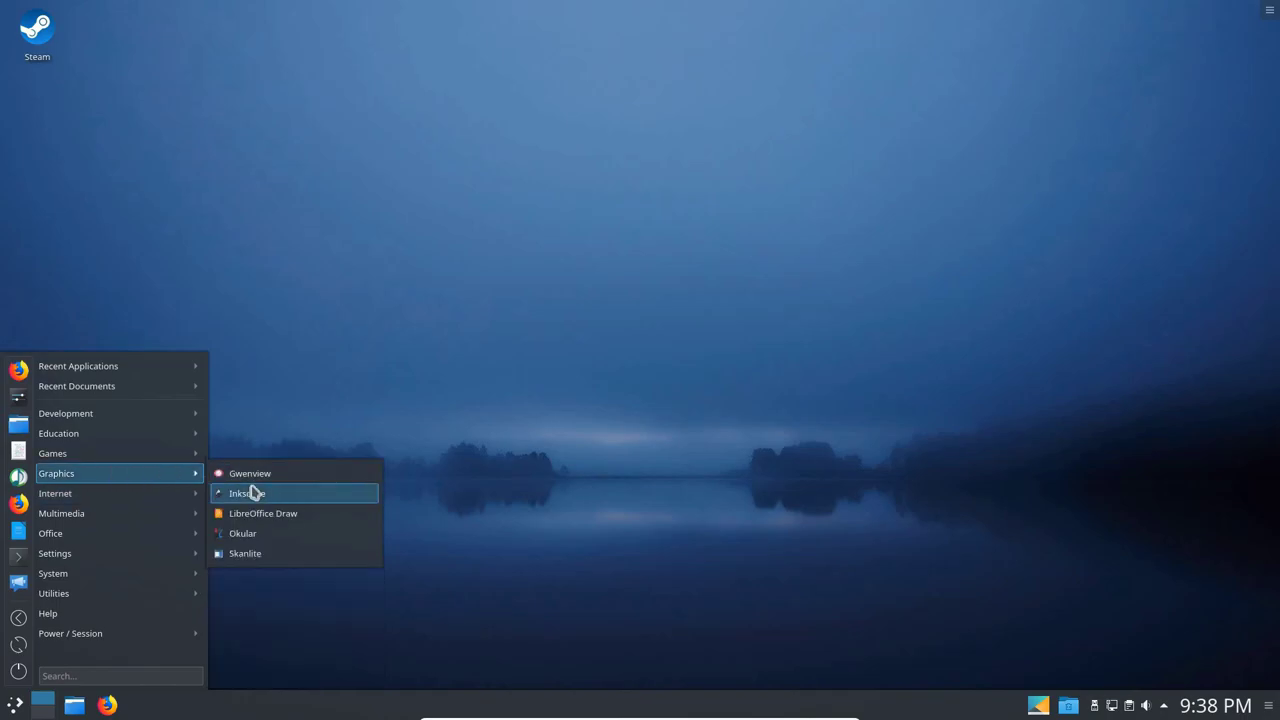
pyautogui.moveTo(198, 493)
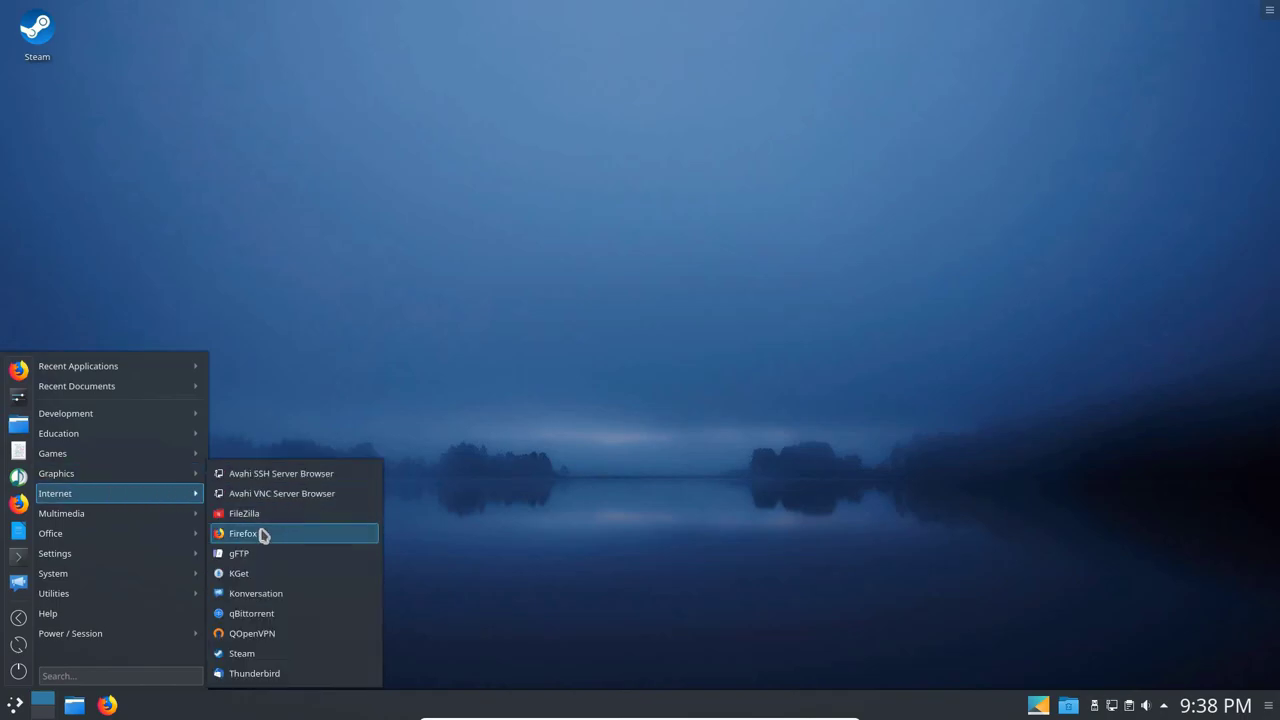
pyautogui.click(263, 535)
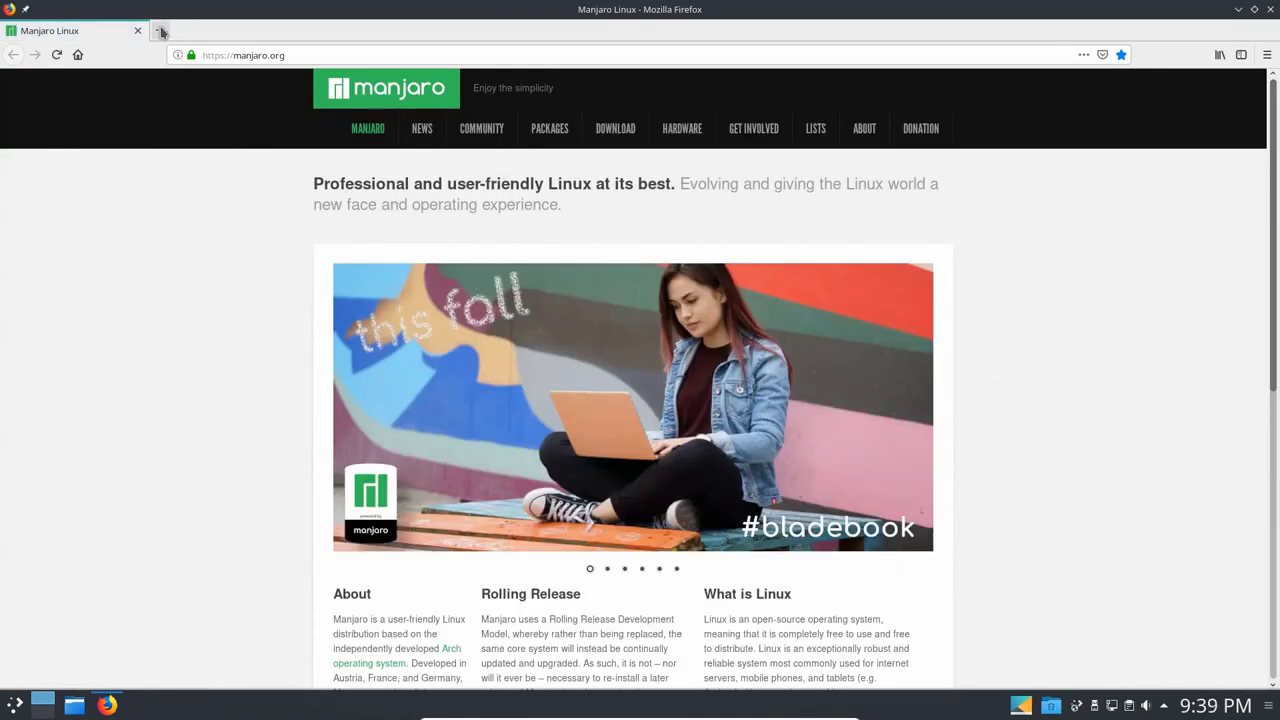
# Open a new tab beside the Manjaro homepage, confirm version 63.0.1 in About Firefox, and close the window.
pyautogui.click(83, 57)
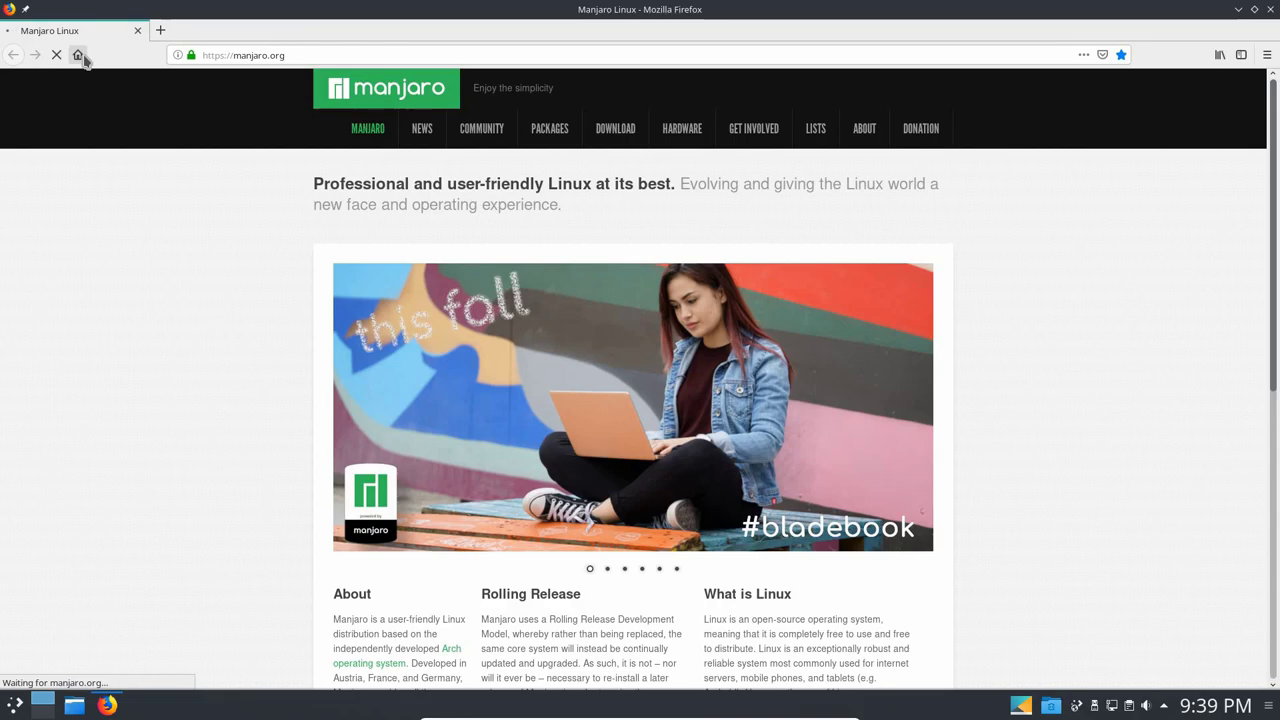
pyautogui.click(160, 30)
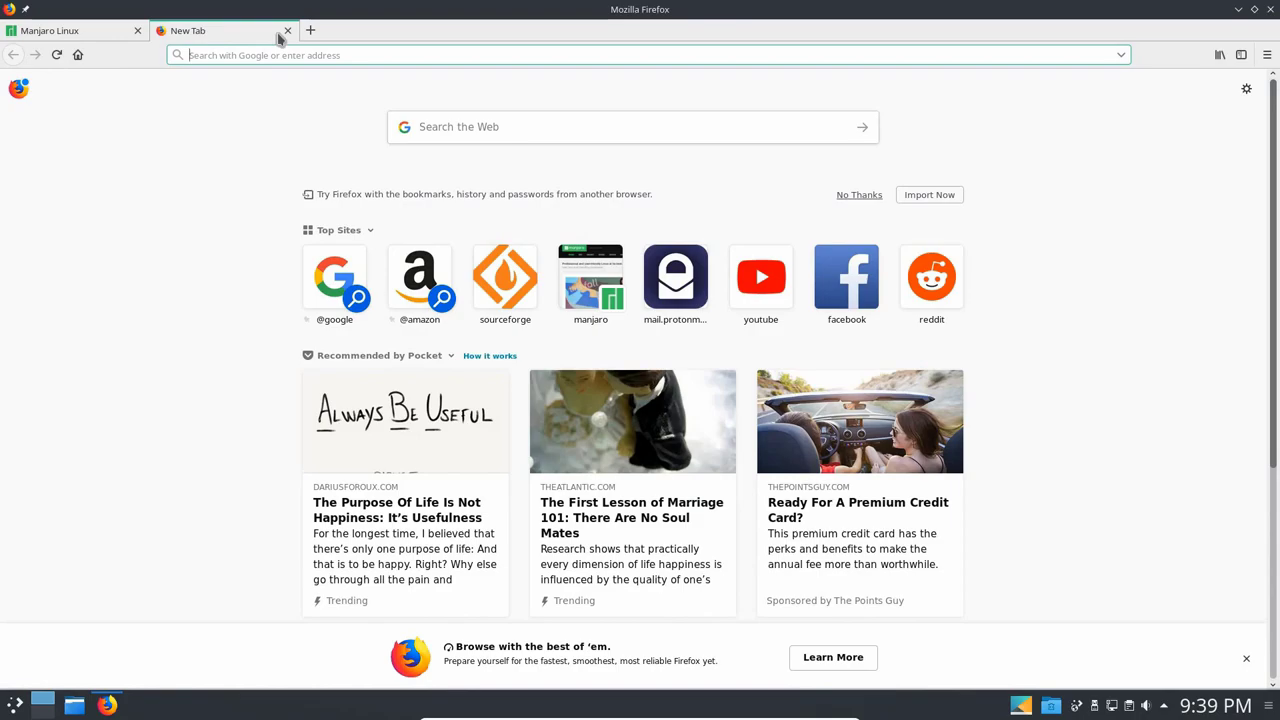
pyautogui.click(1267, 55)
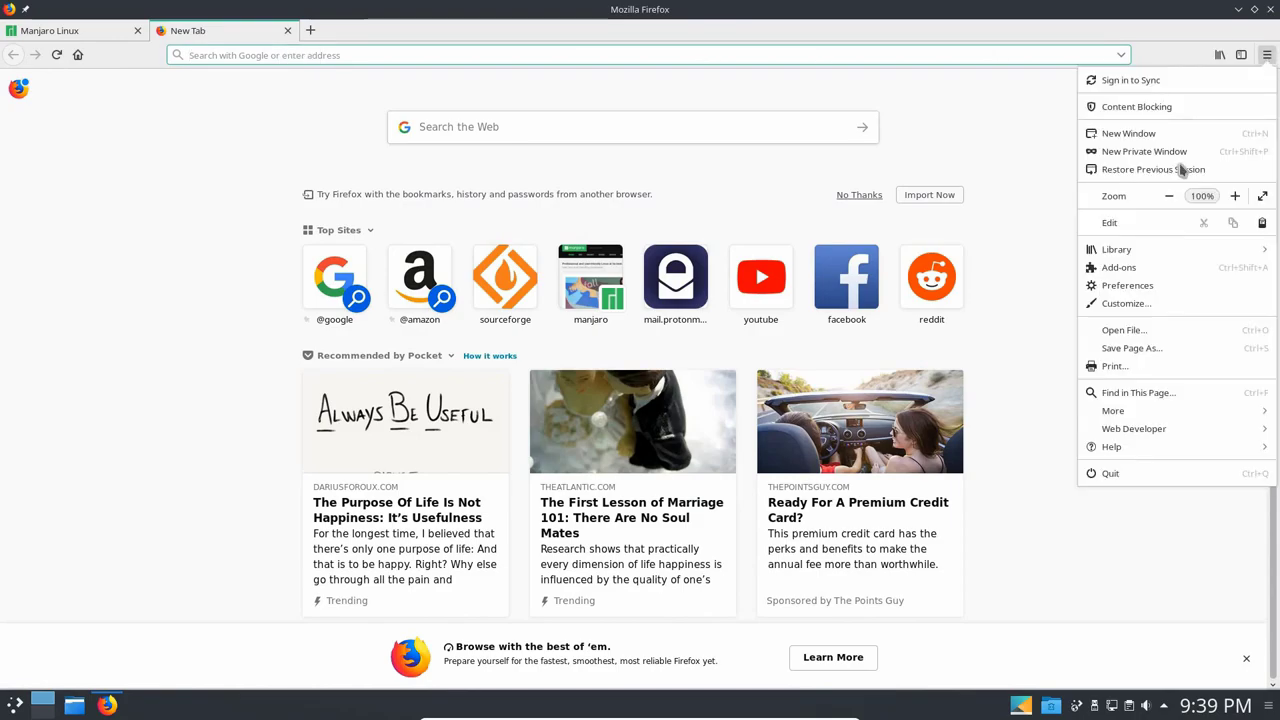
pyautogui.click(1117, 449)
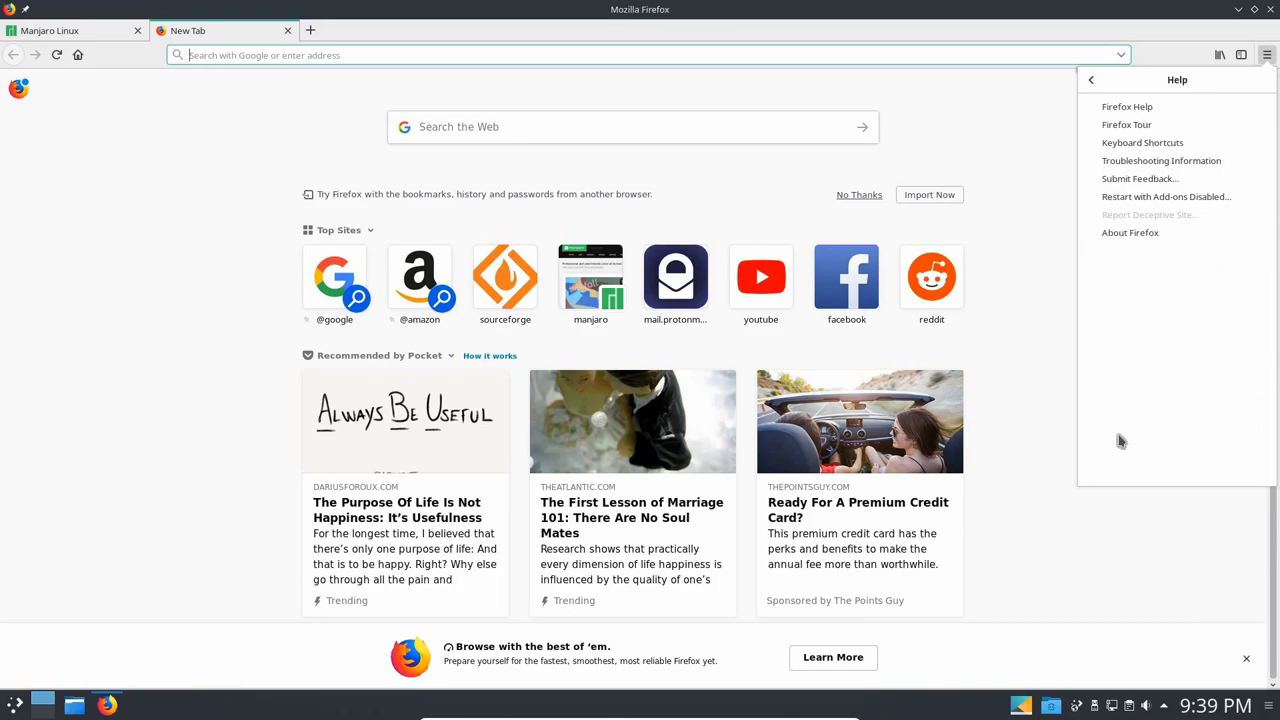
pyautogui.click(1129, 233)
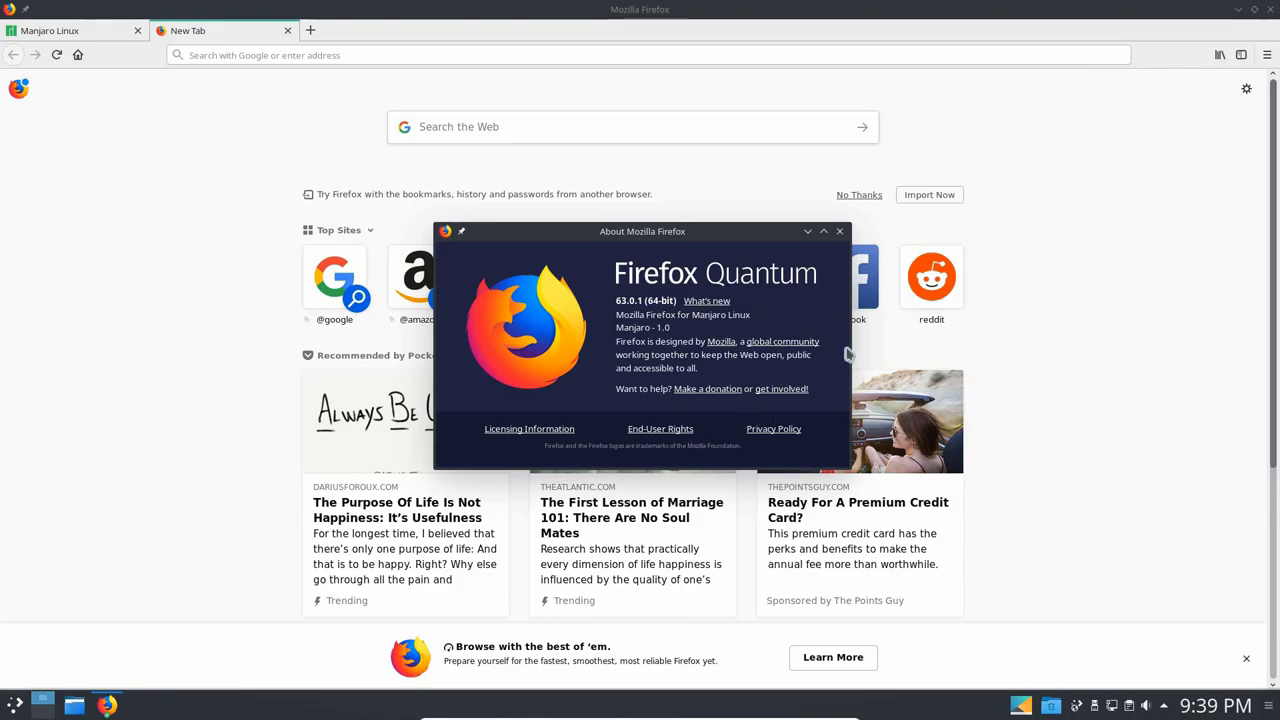
pyautogui.click(839, 231)
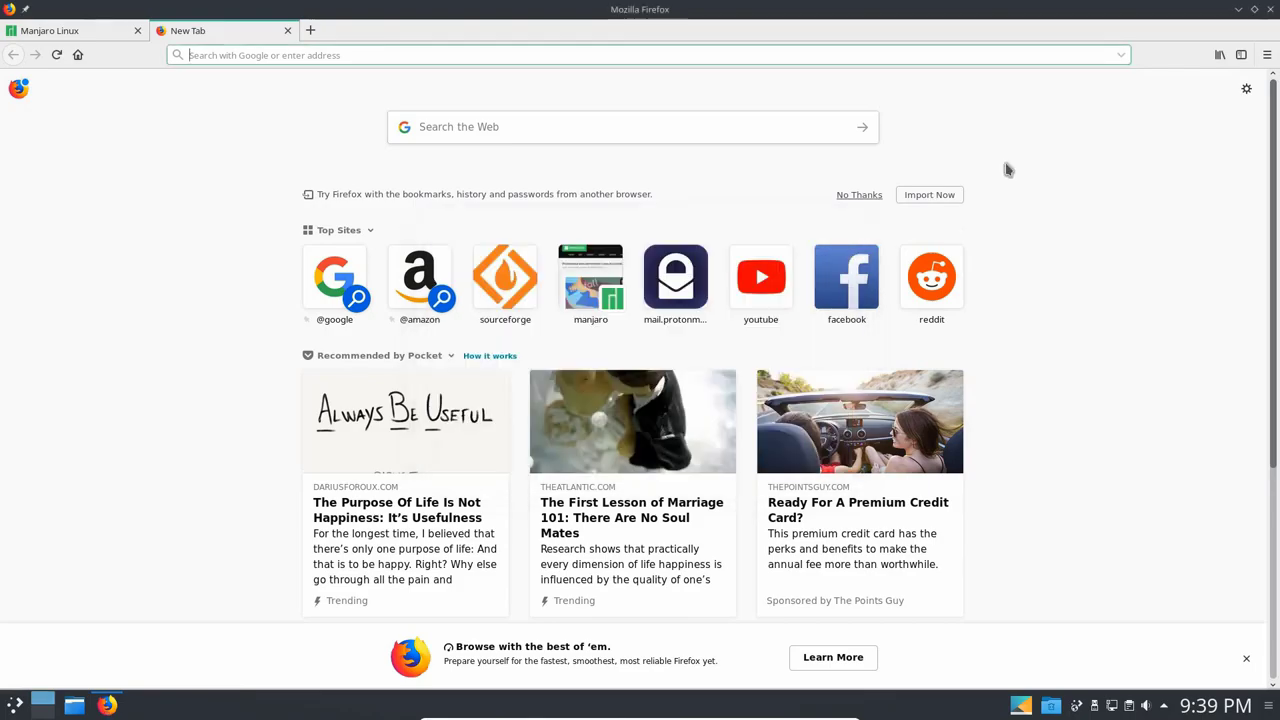
pyautogui.click(1270, 12)
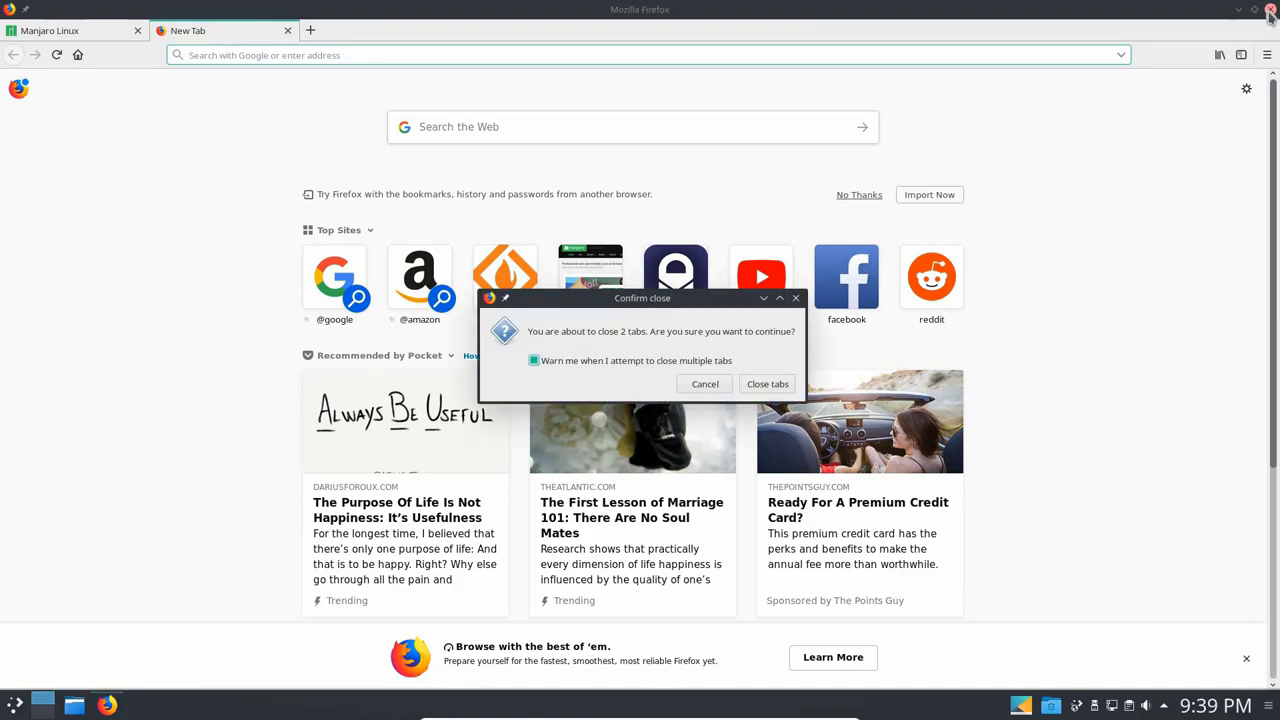
# Confirm closing both Firefox tabs and start gFTP from the Internet menu.
pyautogui.click(766, 384)
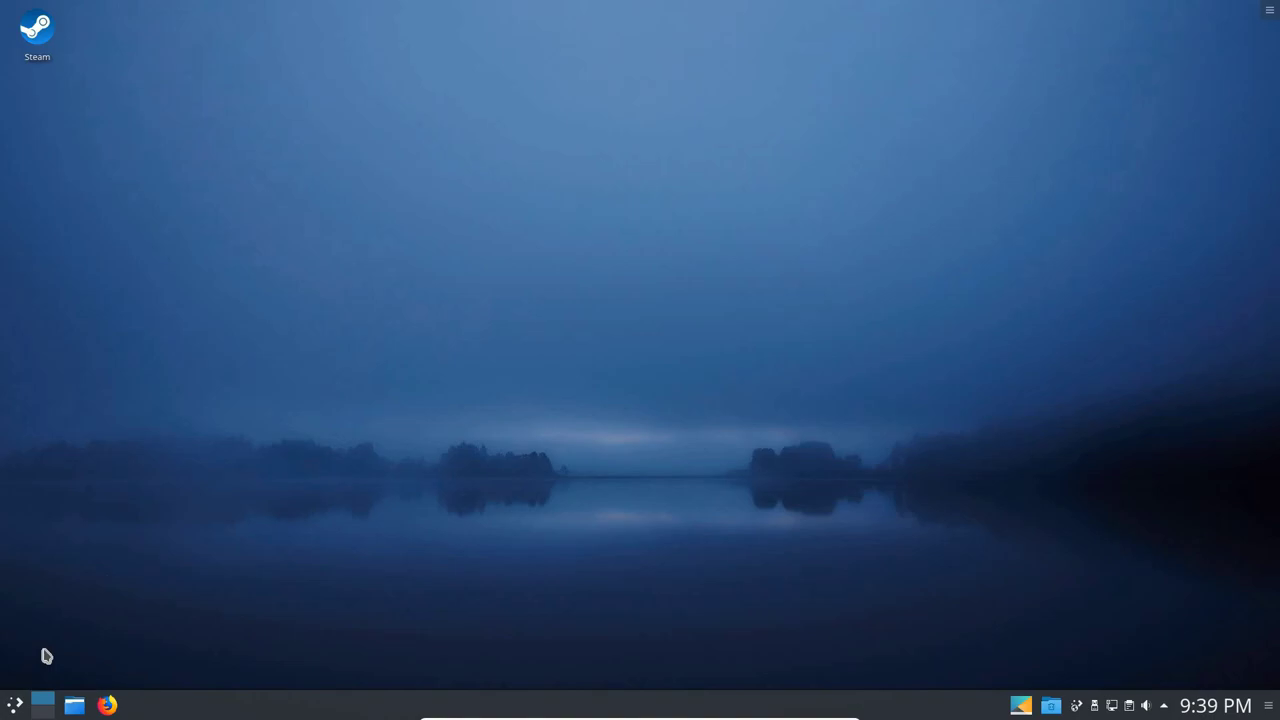
pyautogui.click(15, 706)
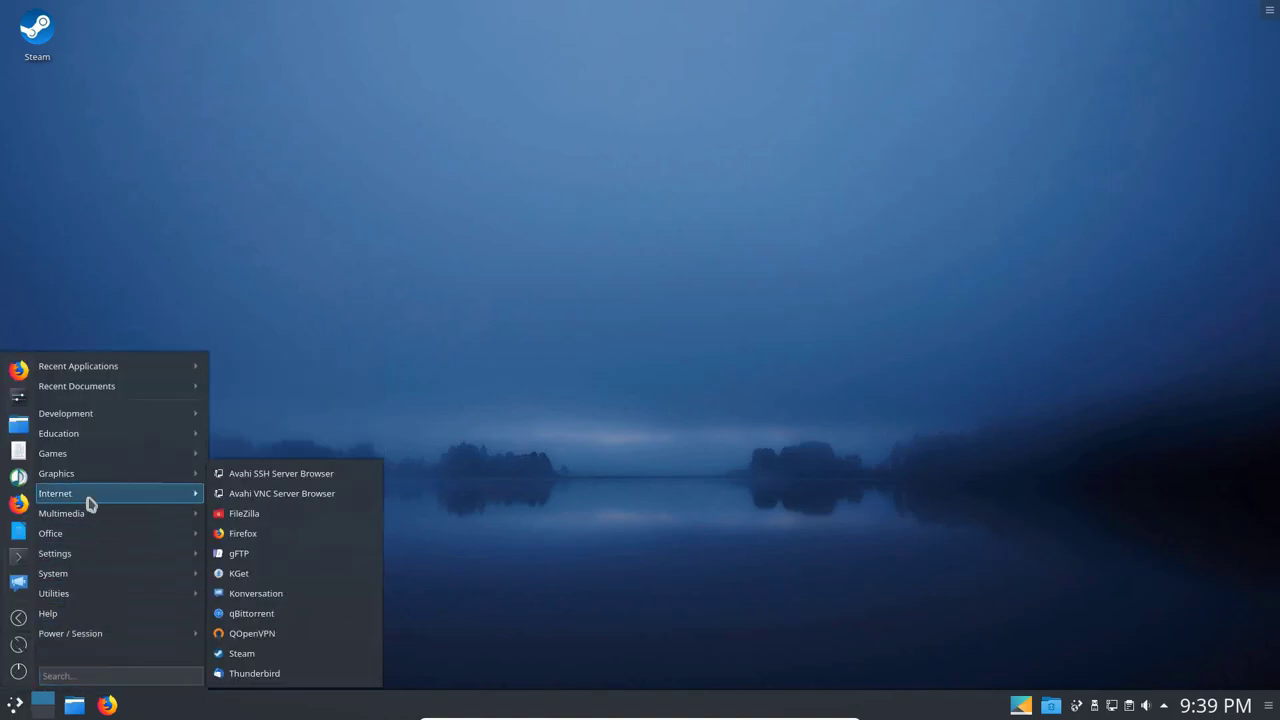
pyautogui.click(254, 557)
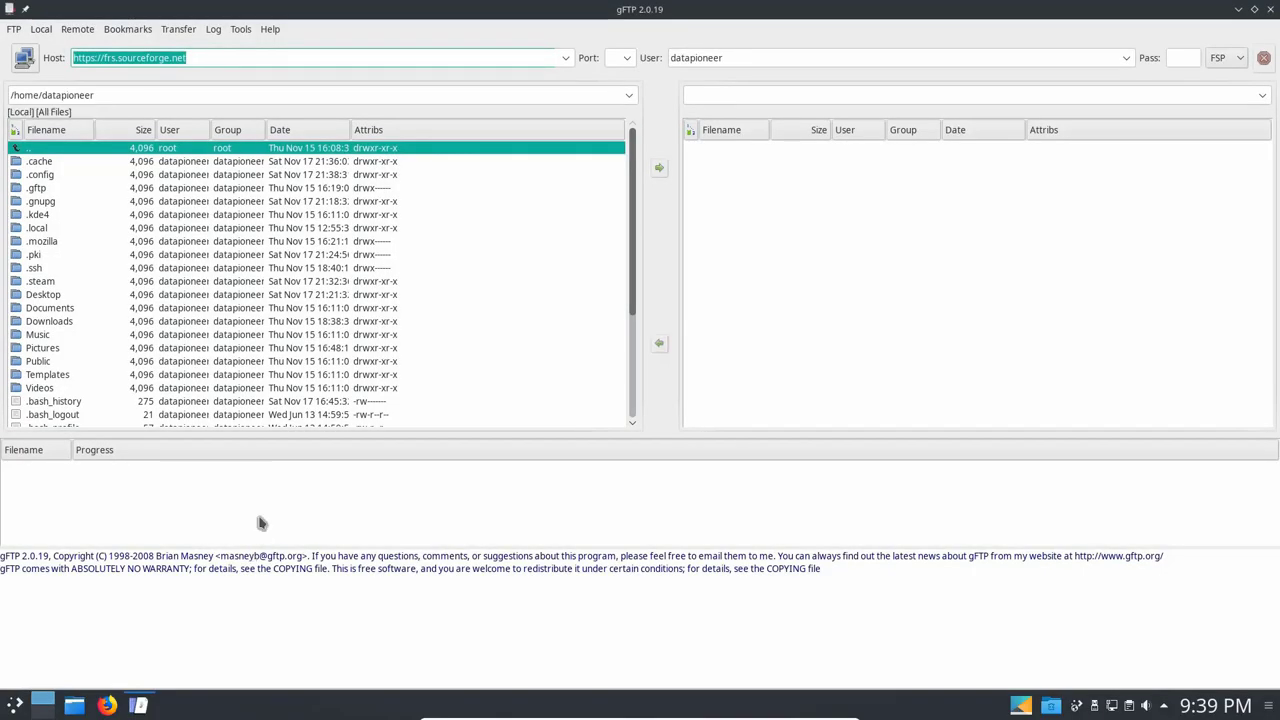
# Enter host 192.168.1.157 and the username, and choose FTP as the protocol.
pyautogui.write('192.168.1.157')
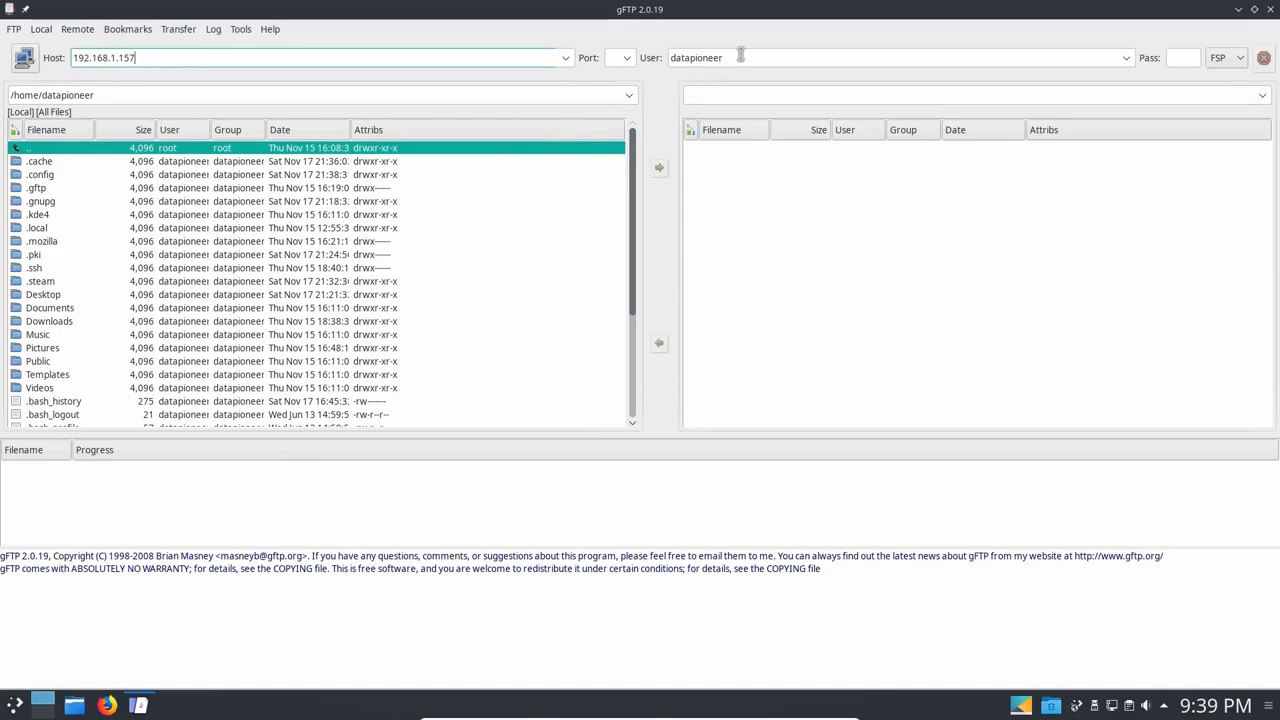
pyautogui.moveTo(740, 57); pyautogui.dragTo(652, 64)
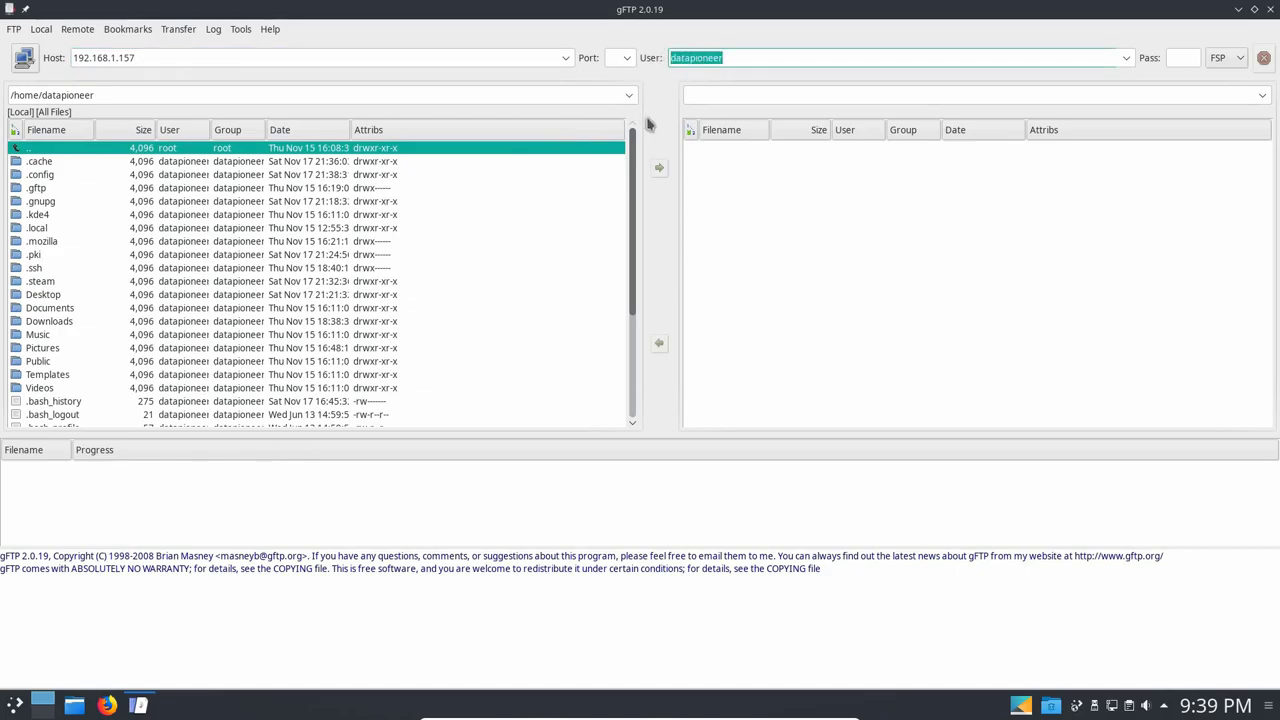
pyautogui.write('dancalloway')
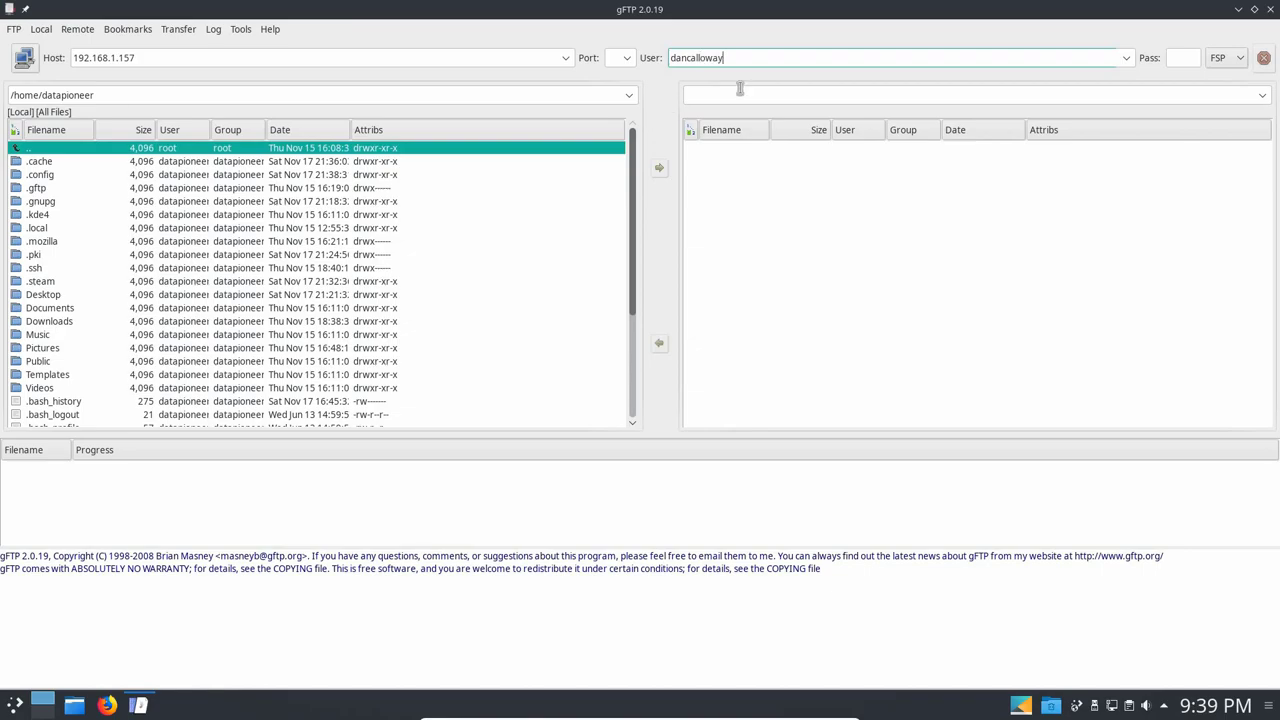
pyautogui.click(1240, 58)
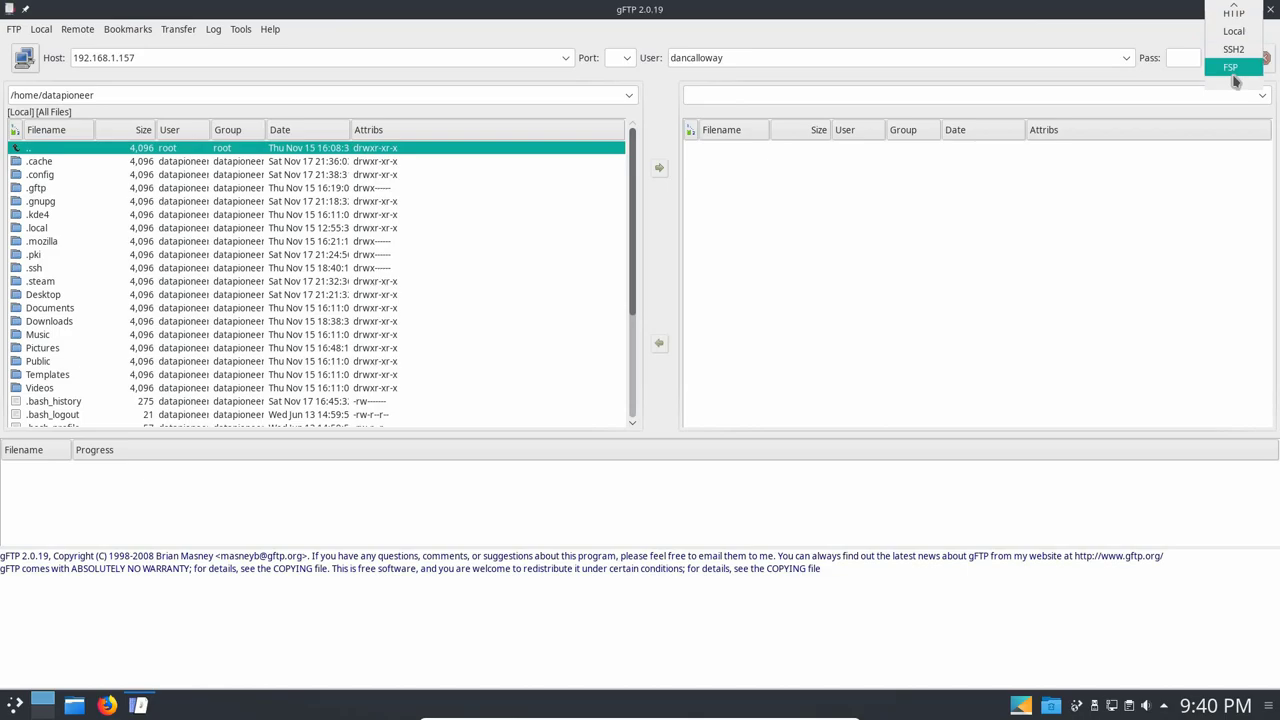
pyautogui.scroll(1, 1234, 72)
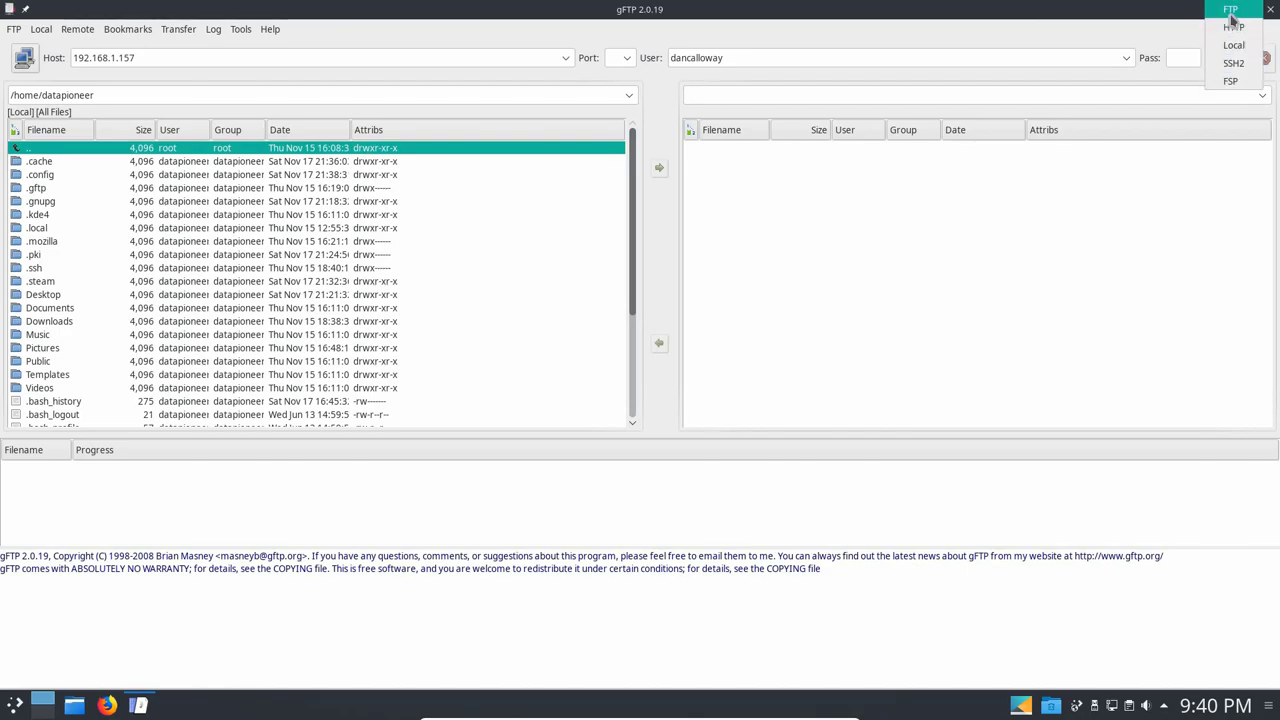
pyautogui.click(1231, 14)
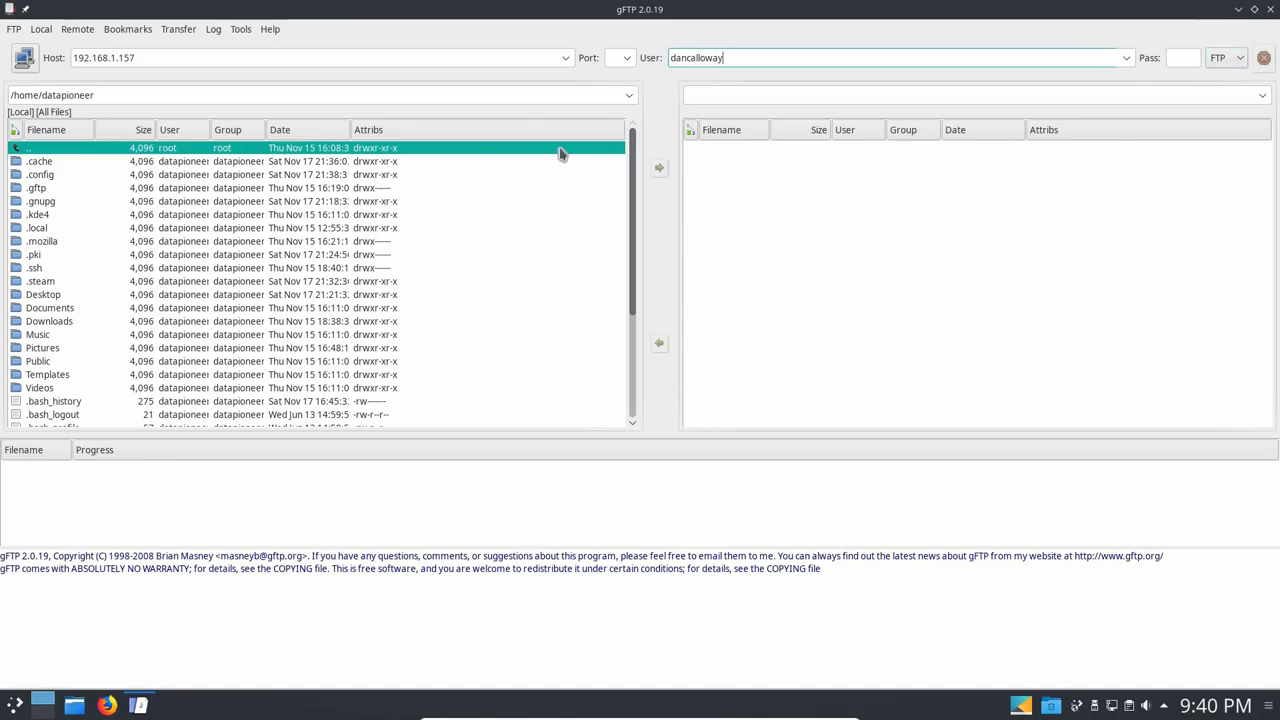
# Connect to the server, submitting the site's password in the prompt.
pyautogui.click(24, 60)
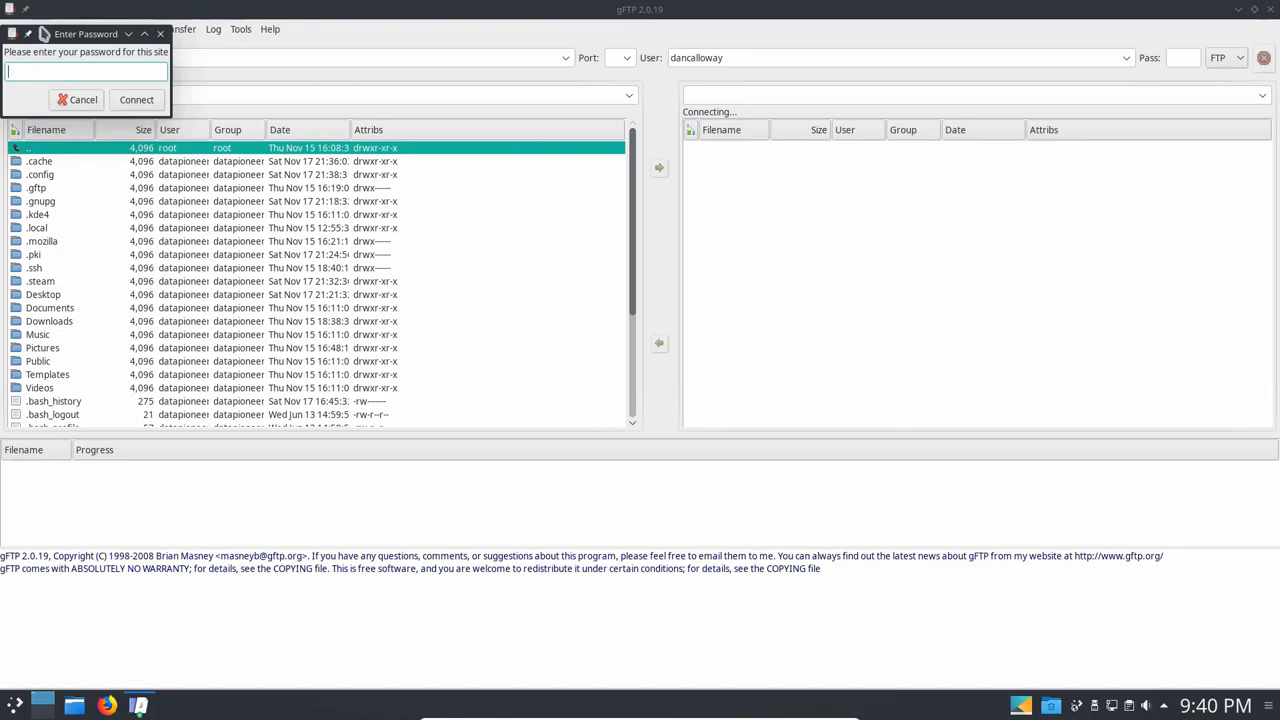
pyautogui.moveTo(49, 33); pyautogui.dragTo(666, 250)
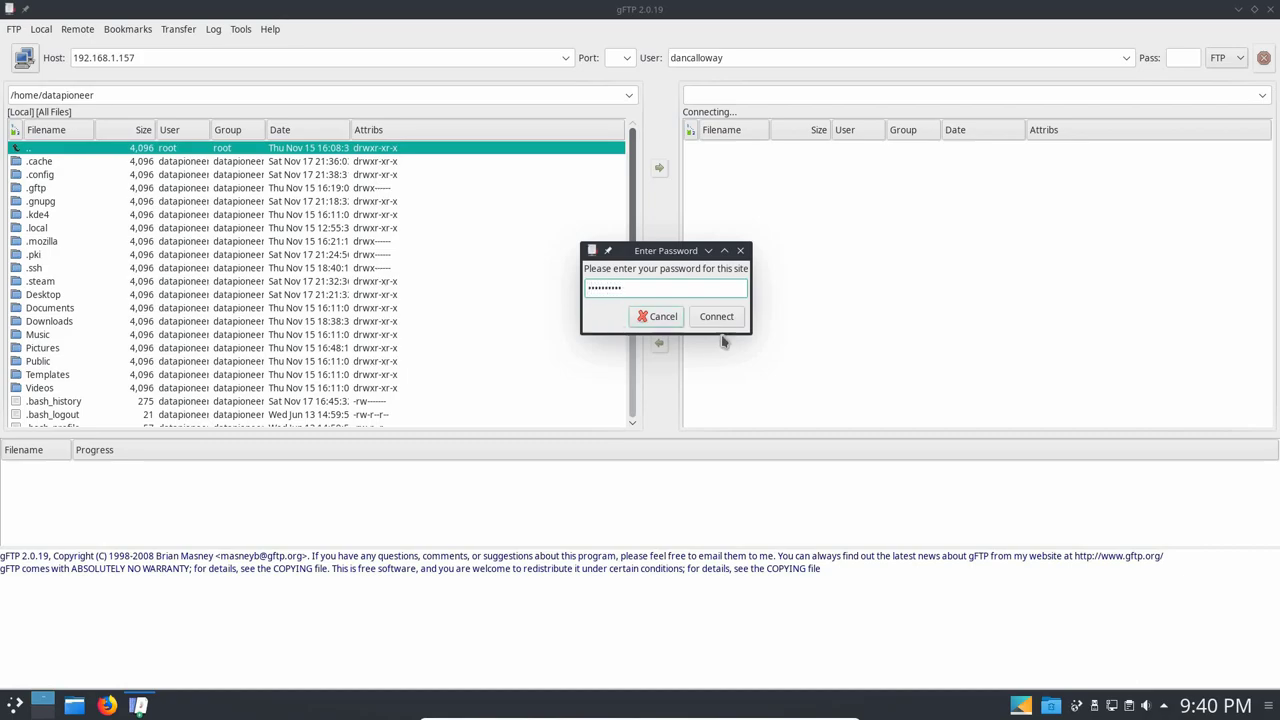
pyautogui.click(722, 322)
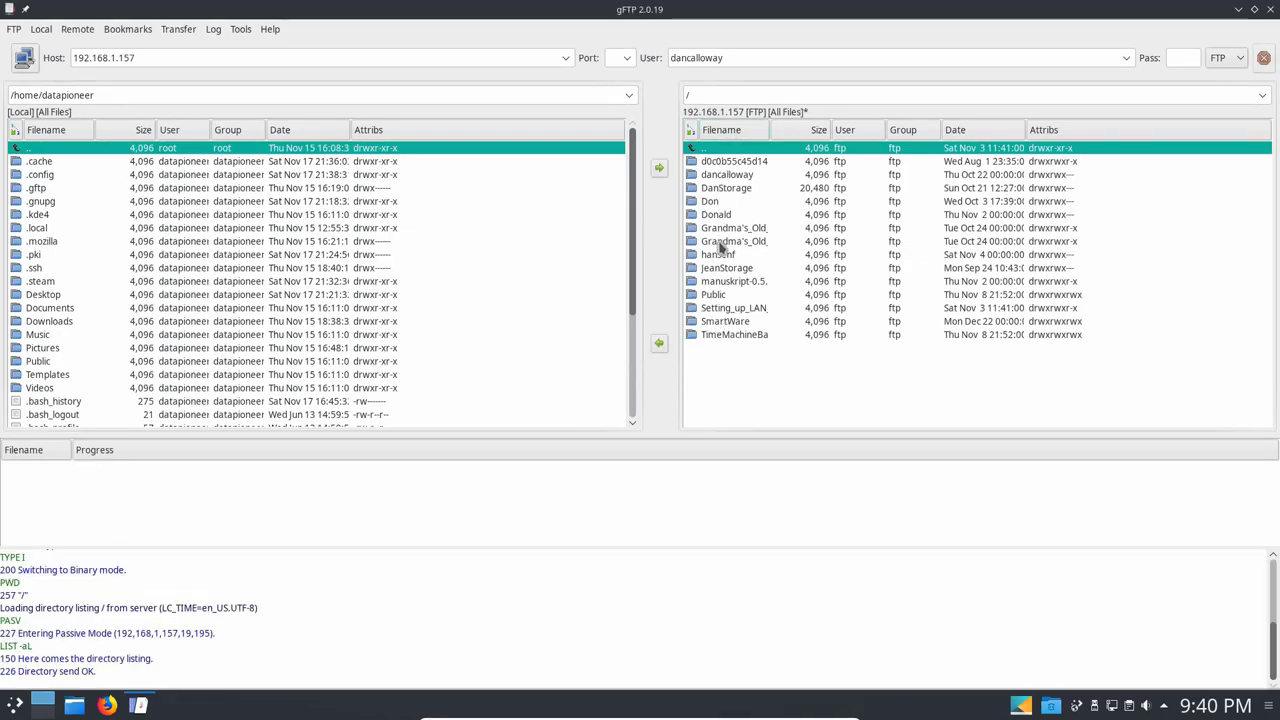
# Open the server's Public/Shared Pictures folder with the Filename column widened.
pyautogui.doubleClick(714, 295)
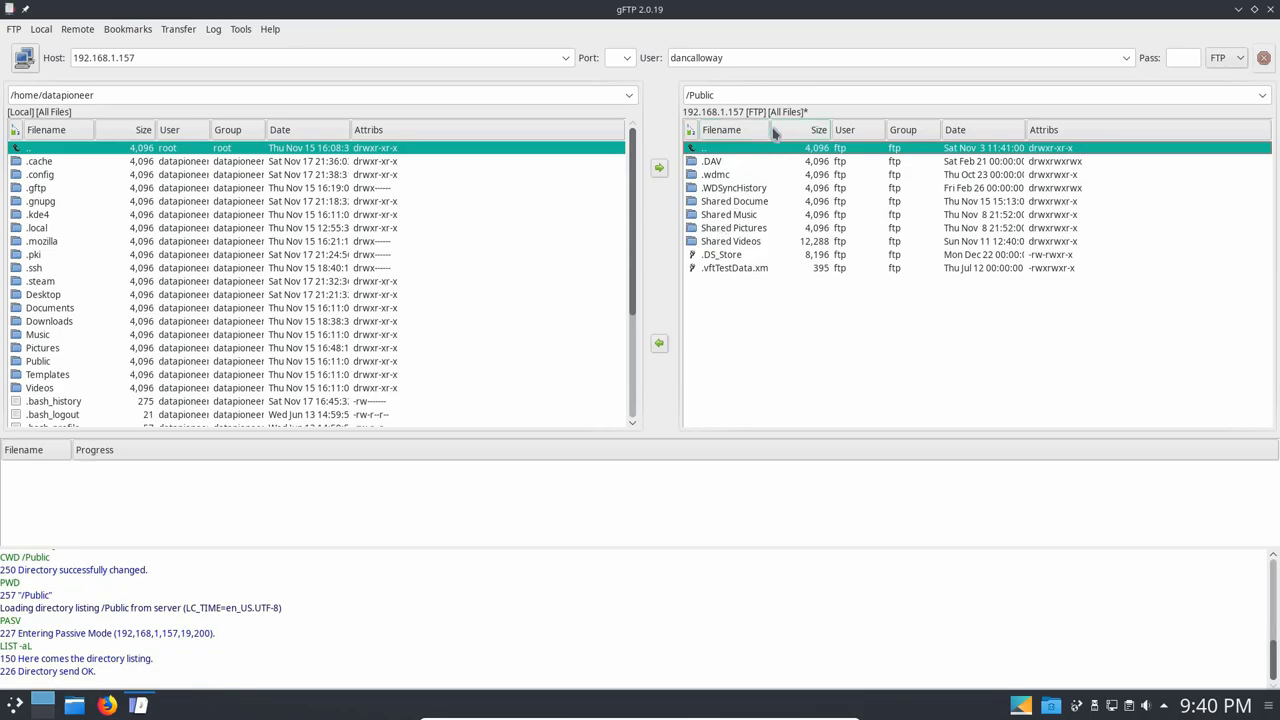
pyautogui.moveTo(770, 128); pyautogui.dragTo(806, 130)
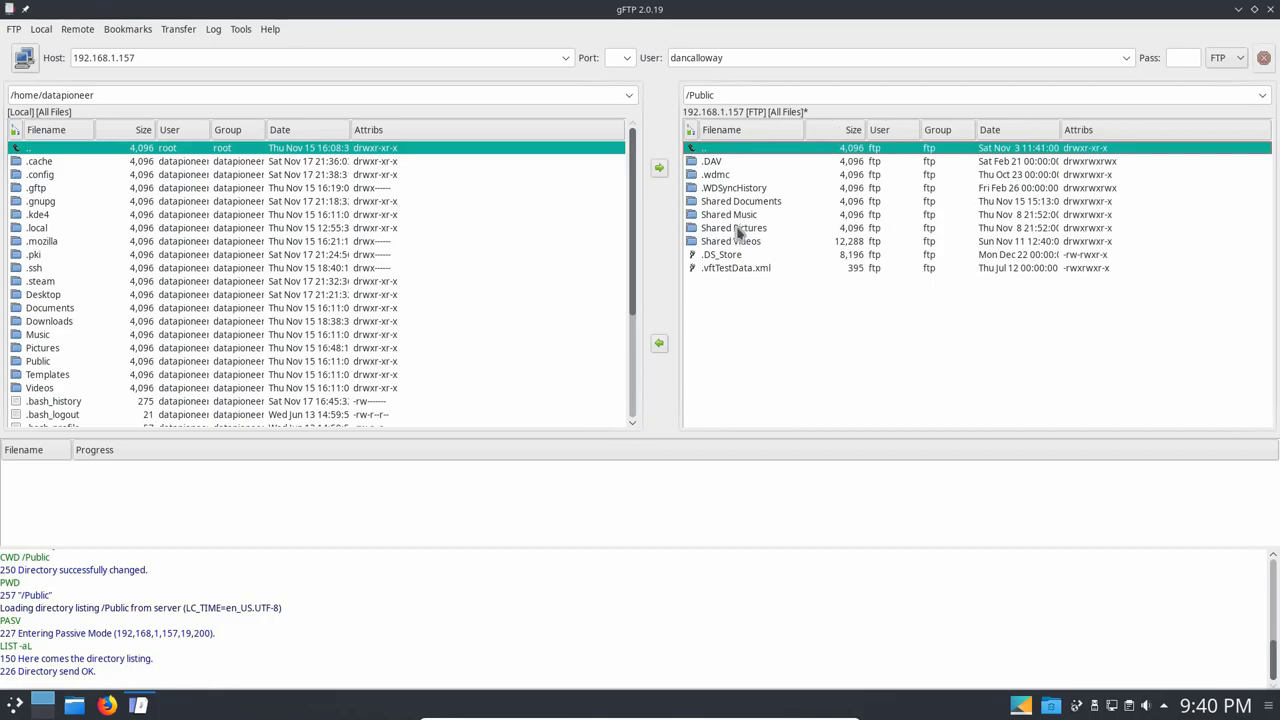
pyautogui.doubleClick(738, 228)
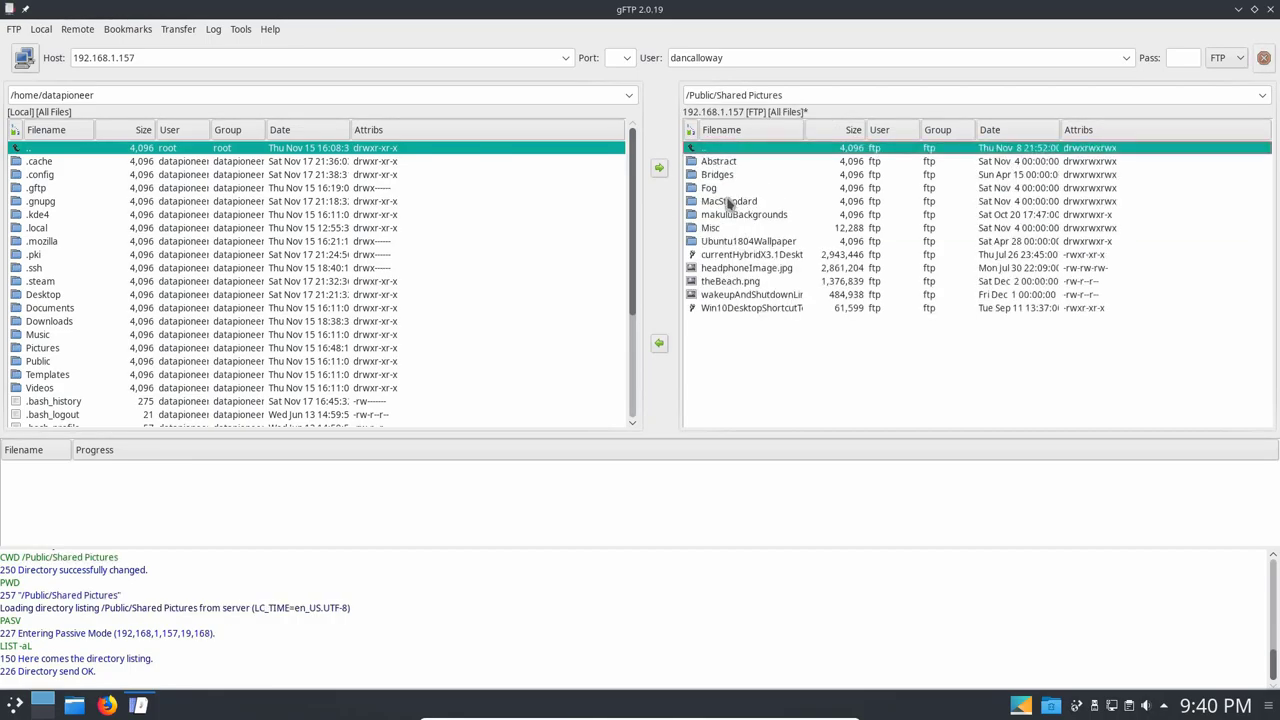
# Download the Abstract folder into the local Pictures folder.
pyautogui.click(724, 166)
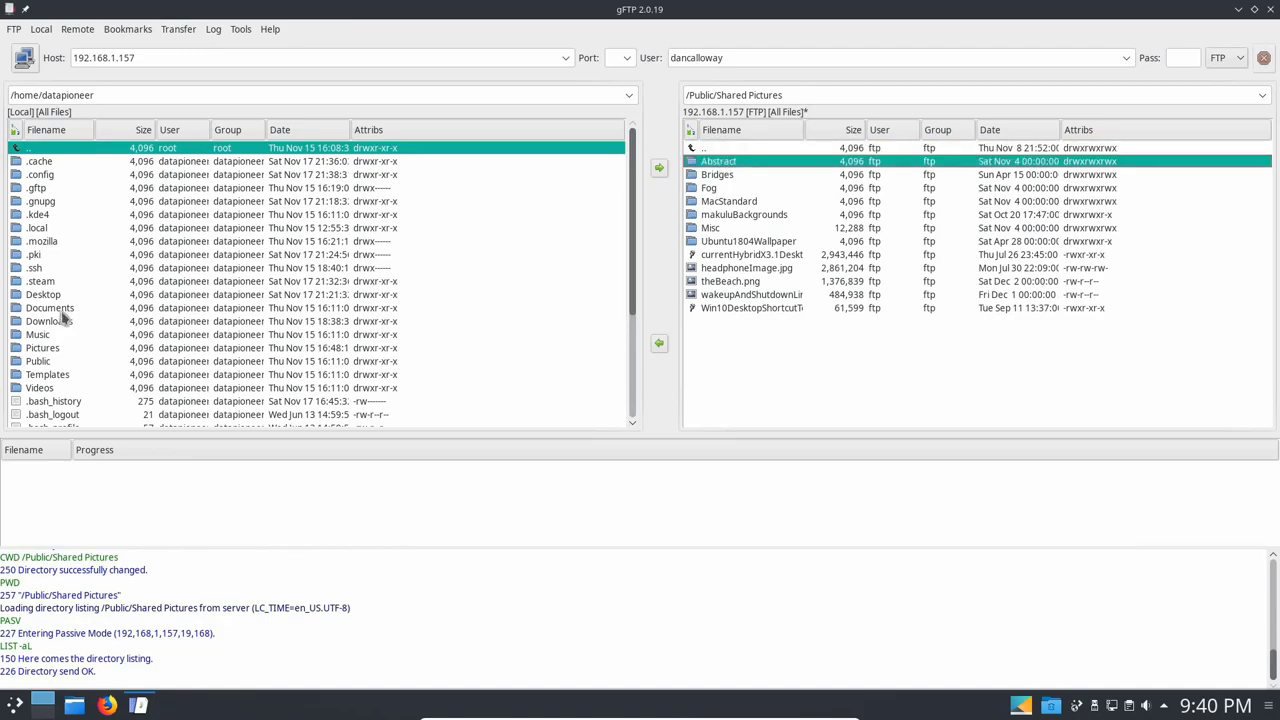
pyautogui.doubleClick(32, 348)
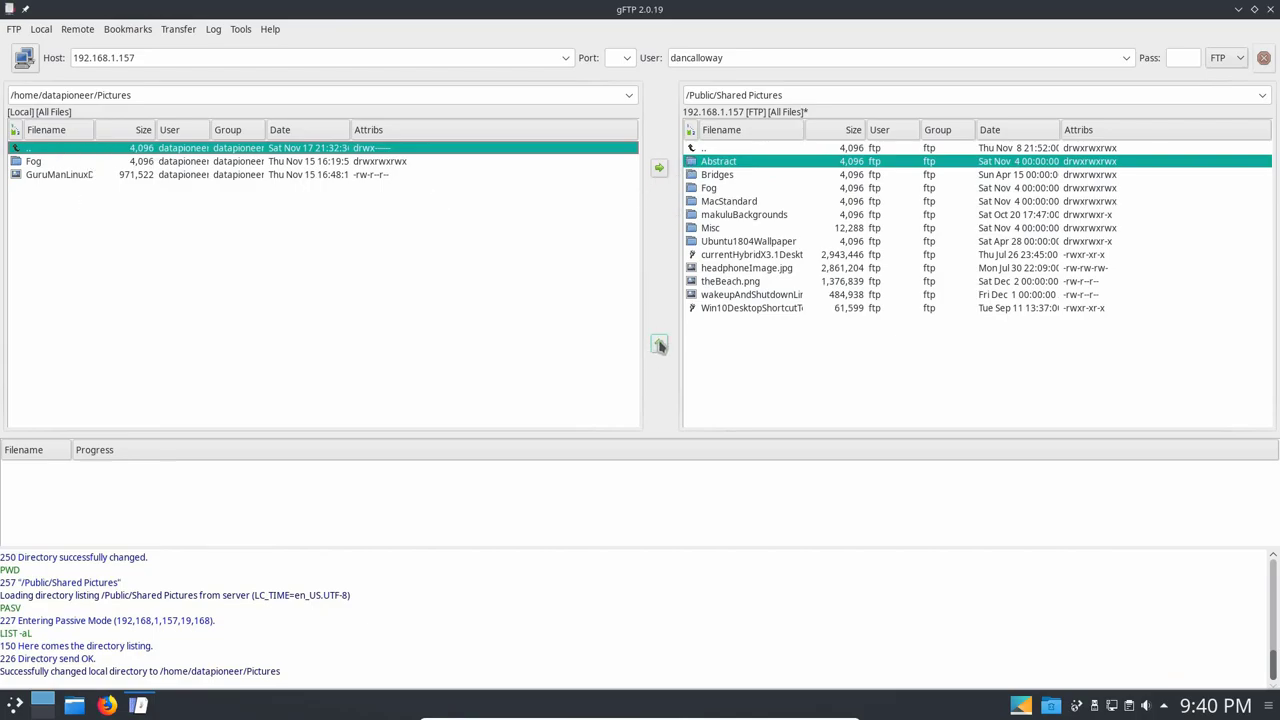
pyautogui.click(659, 344)
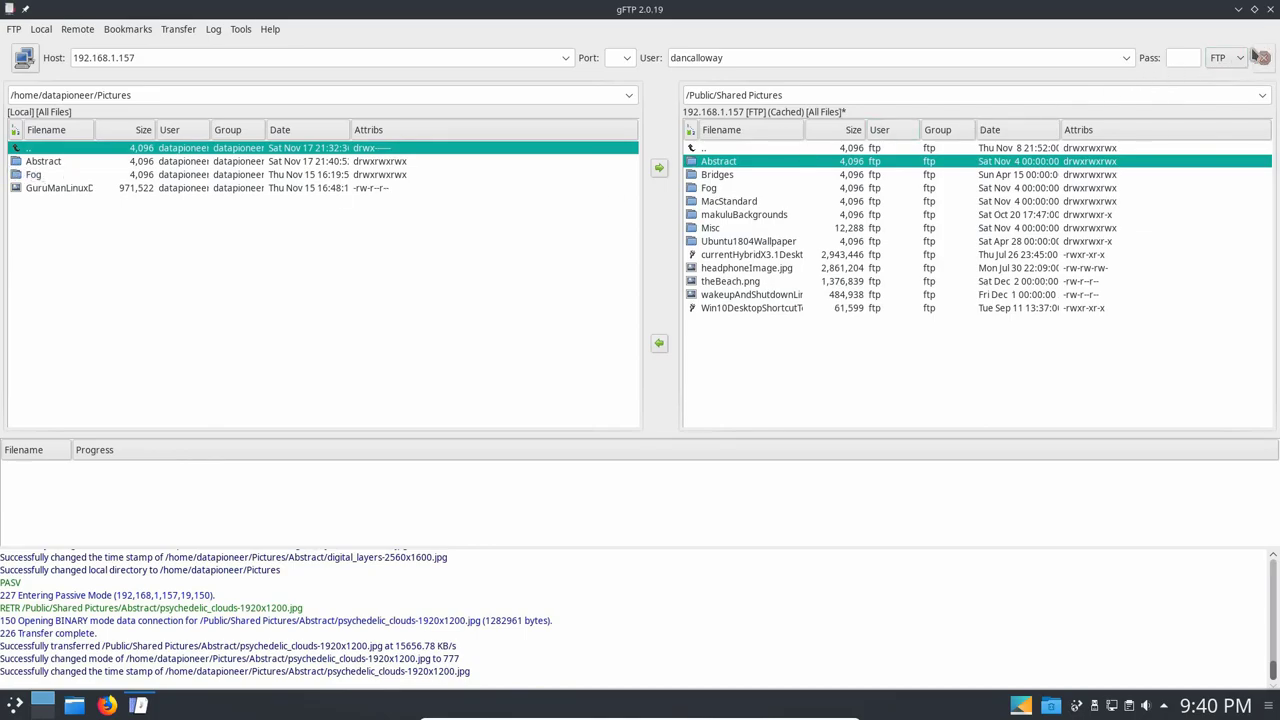
# Quit gFTP, browse Pictures > Fog in Dolphin, then close Dolphin.
pyautogui.click(1270, 10)
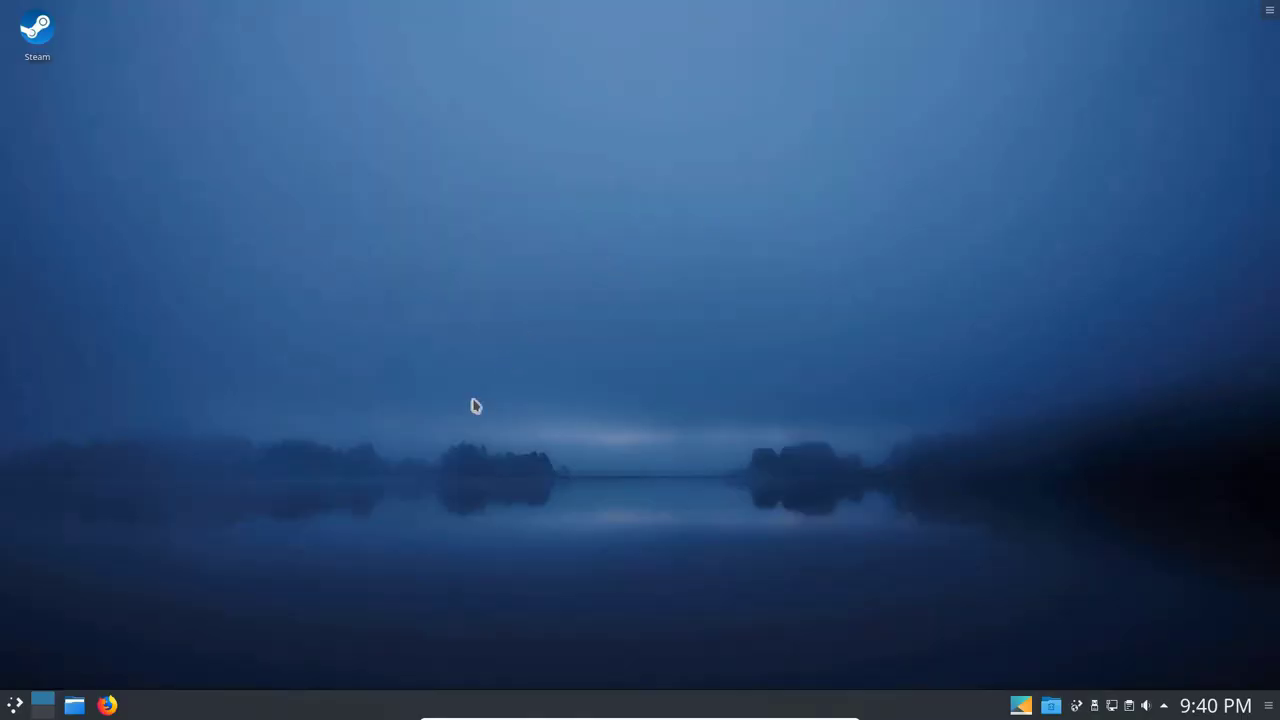
pyautogui.click(72, 706)
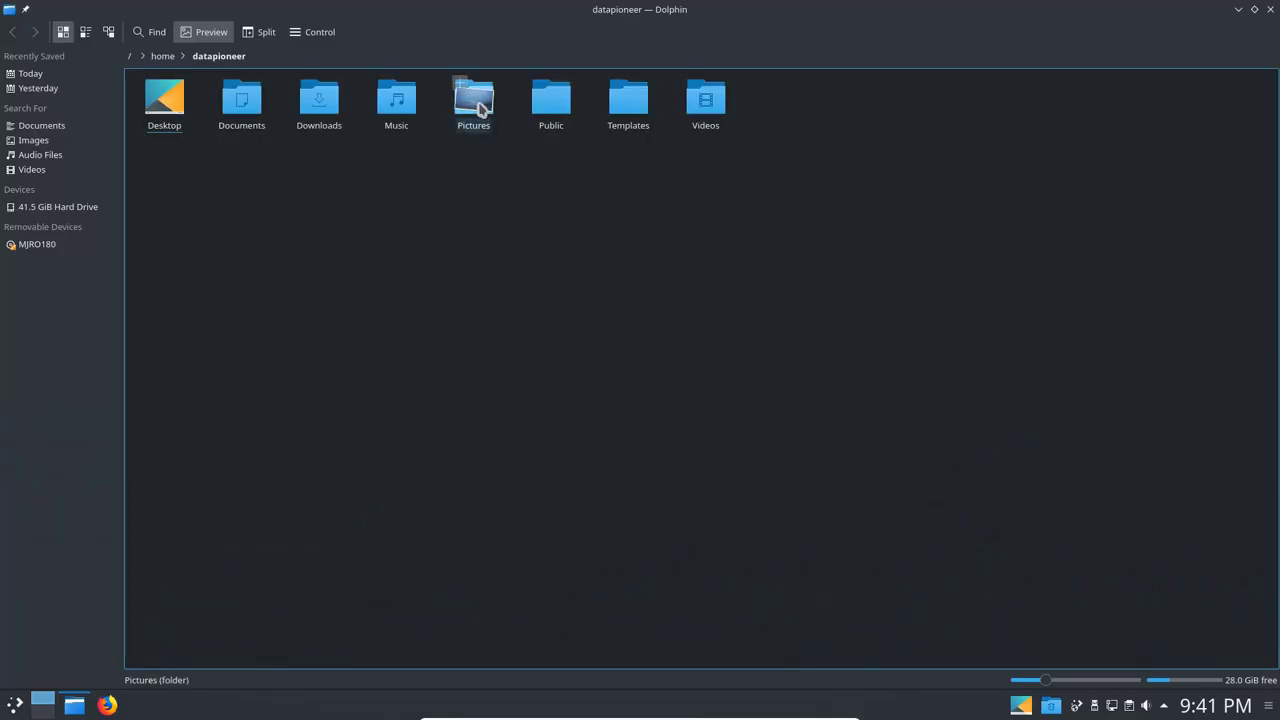
pyautogui.click(481, 110)
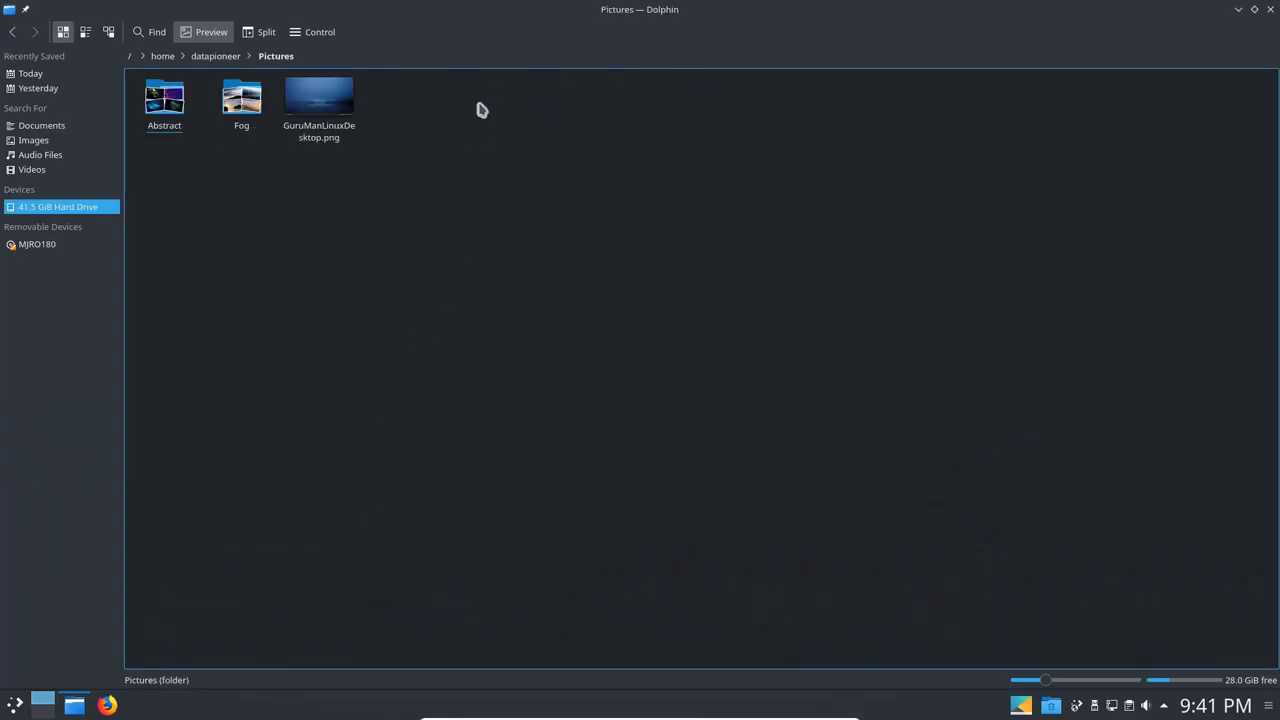
pyautogui.click(242, 108)
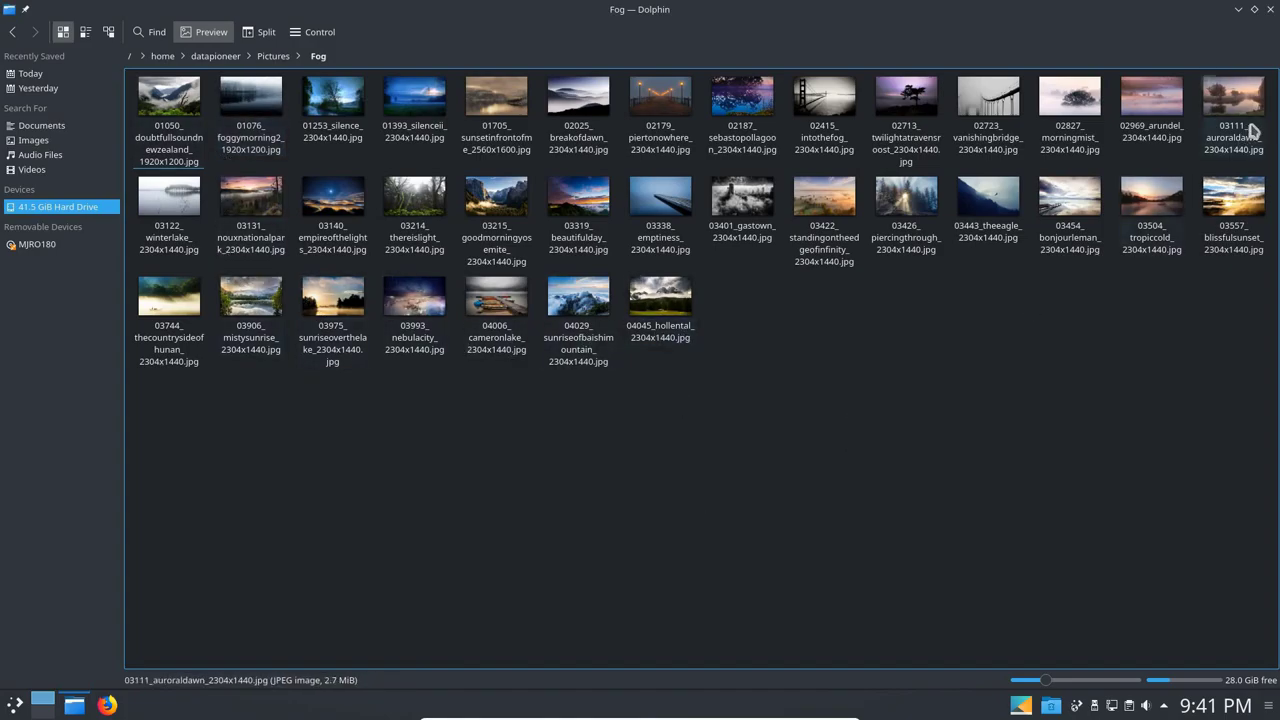
pyautogui.click(1271, 10)
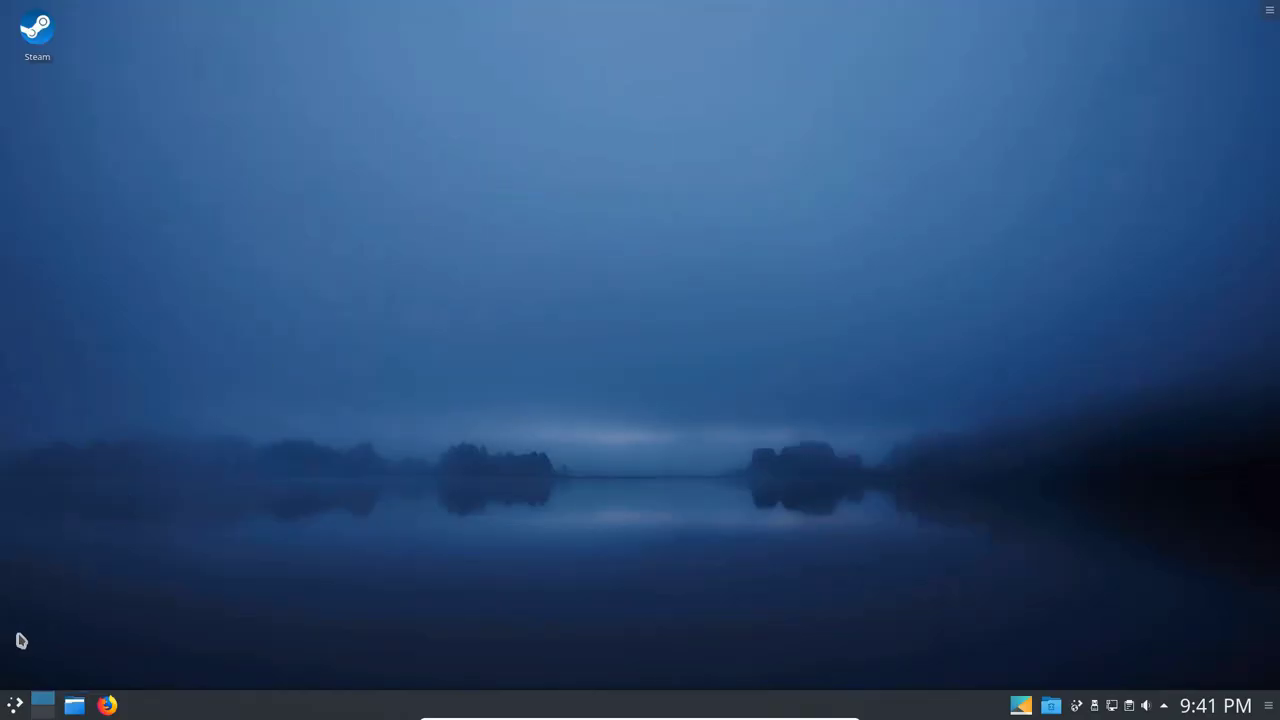
# Open the launcher and move through Office and Internet to the Multimedia category.
pyautogui.click(15, 707)
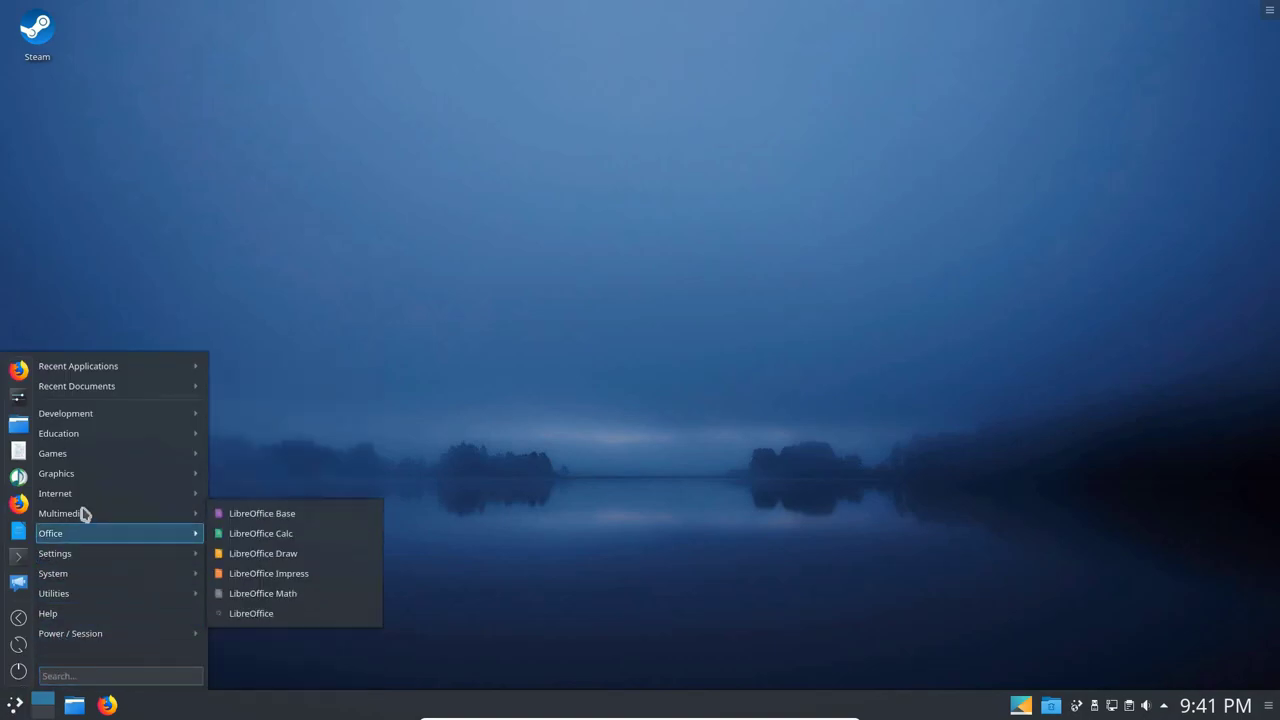
pyautogui.moveTo(85, 493)
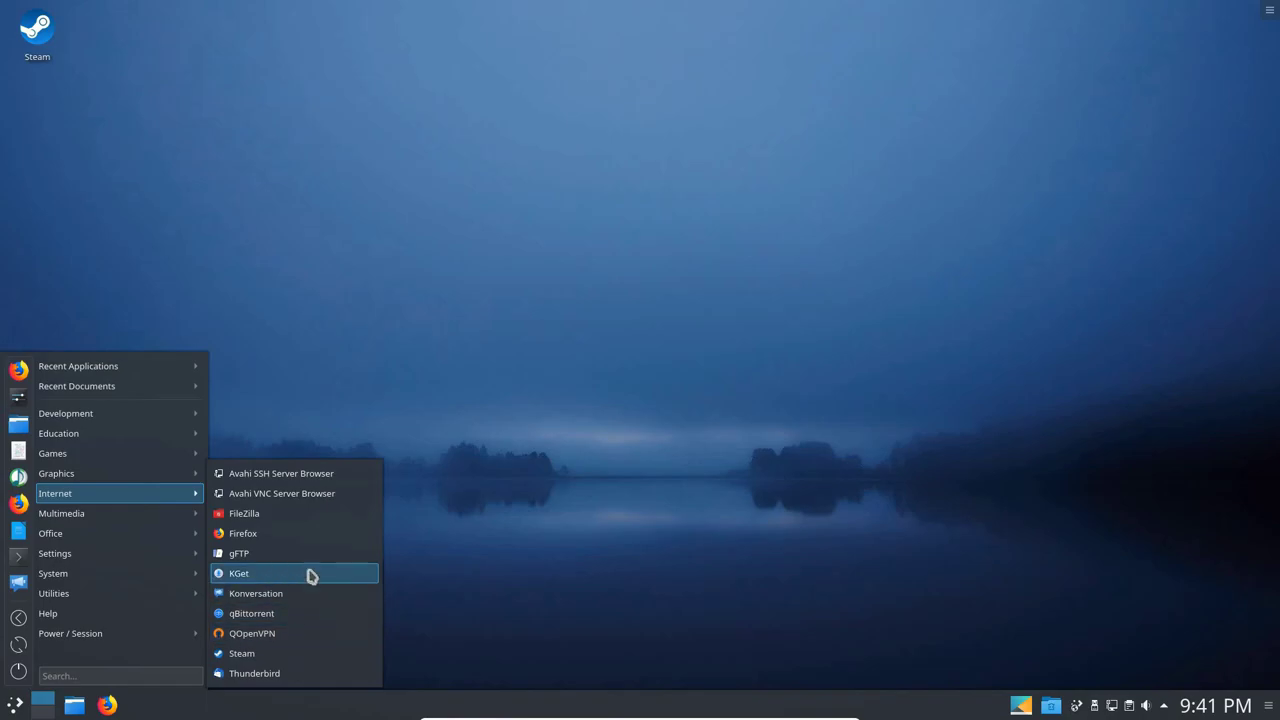
pyautogui.moveTo(62, 514)
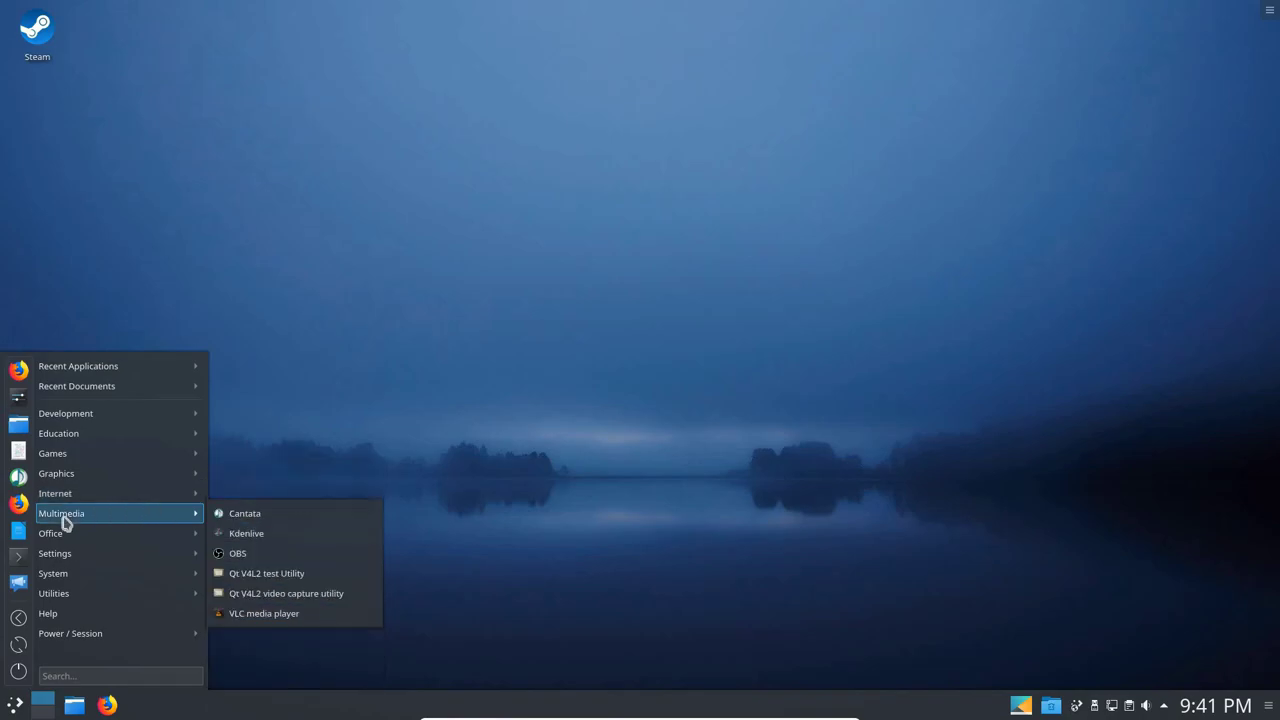
# Launch Kdenlive maximized, confirm version 18.08.3 in About Kdenlive, then quit.
pyautogui.click(263, 534)
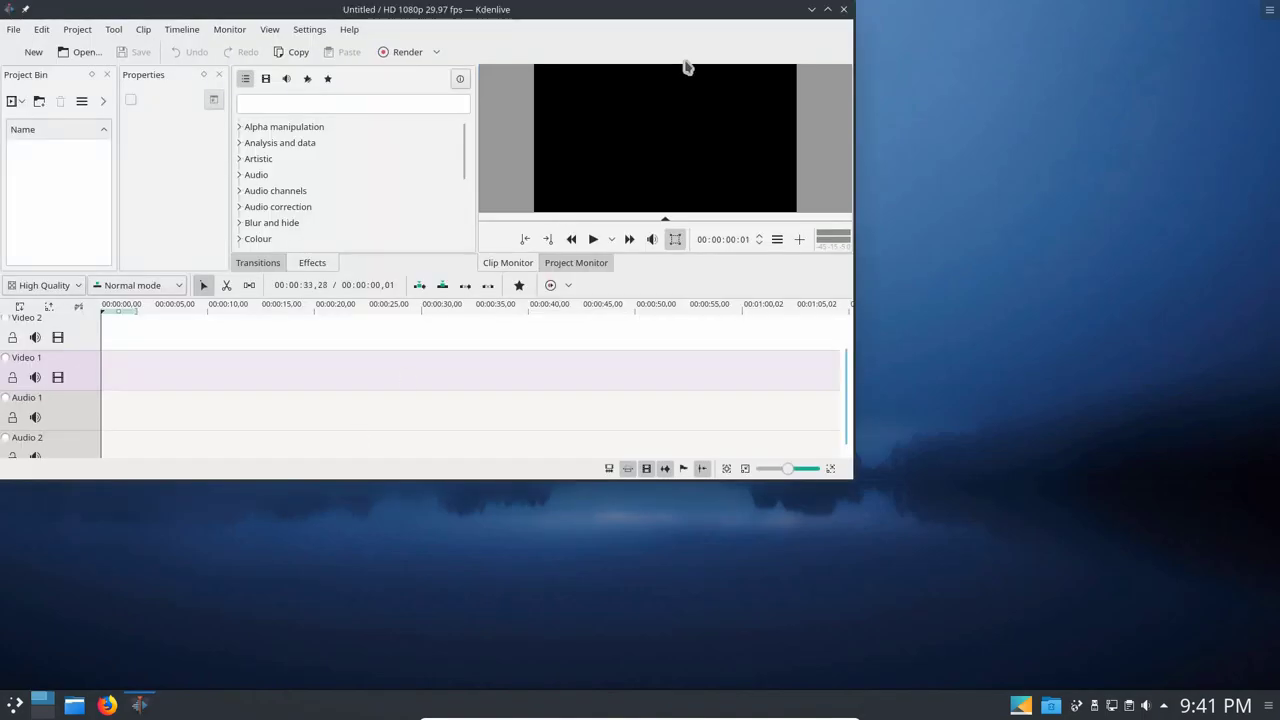
pyautogui.click(827, 10)
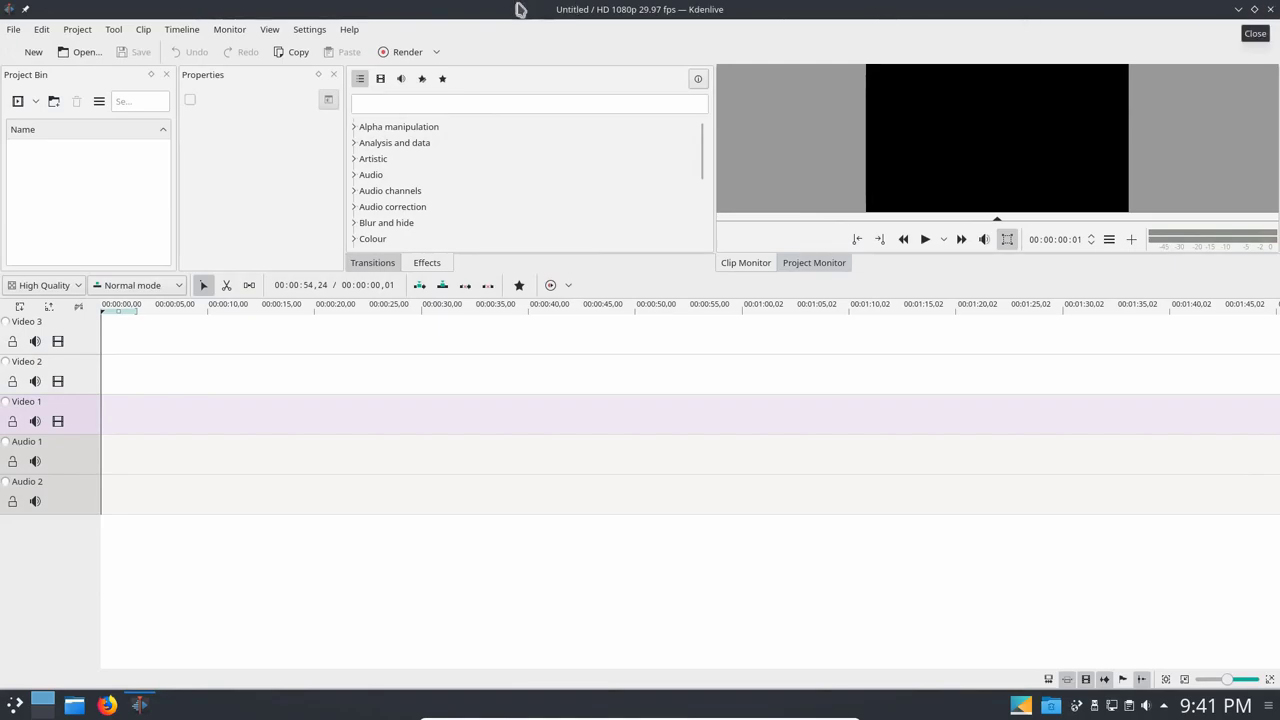
pyautogui.click(349, 29)
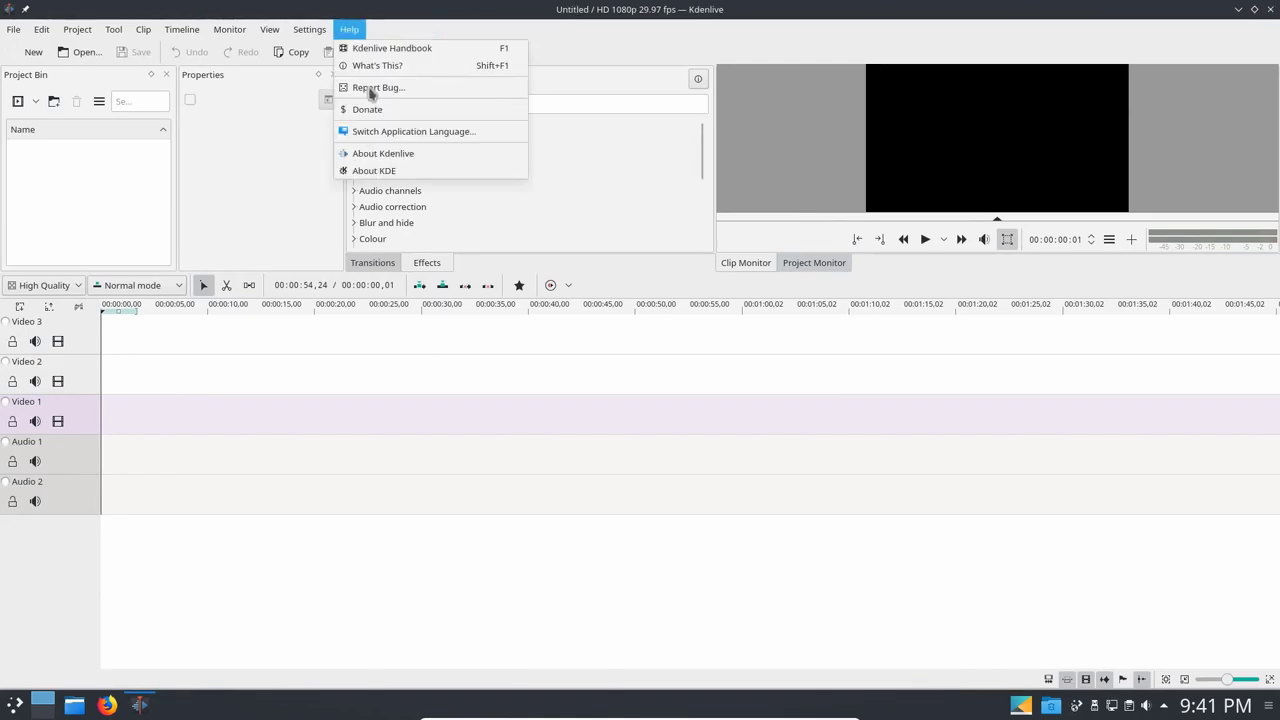
pyautogui.click(377, 155)
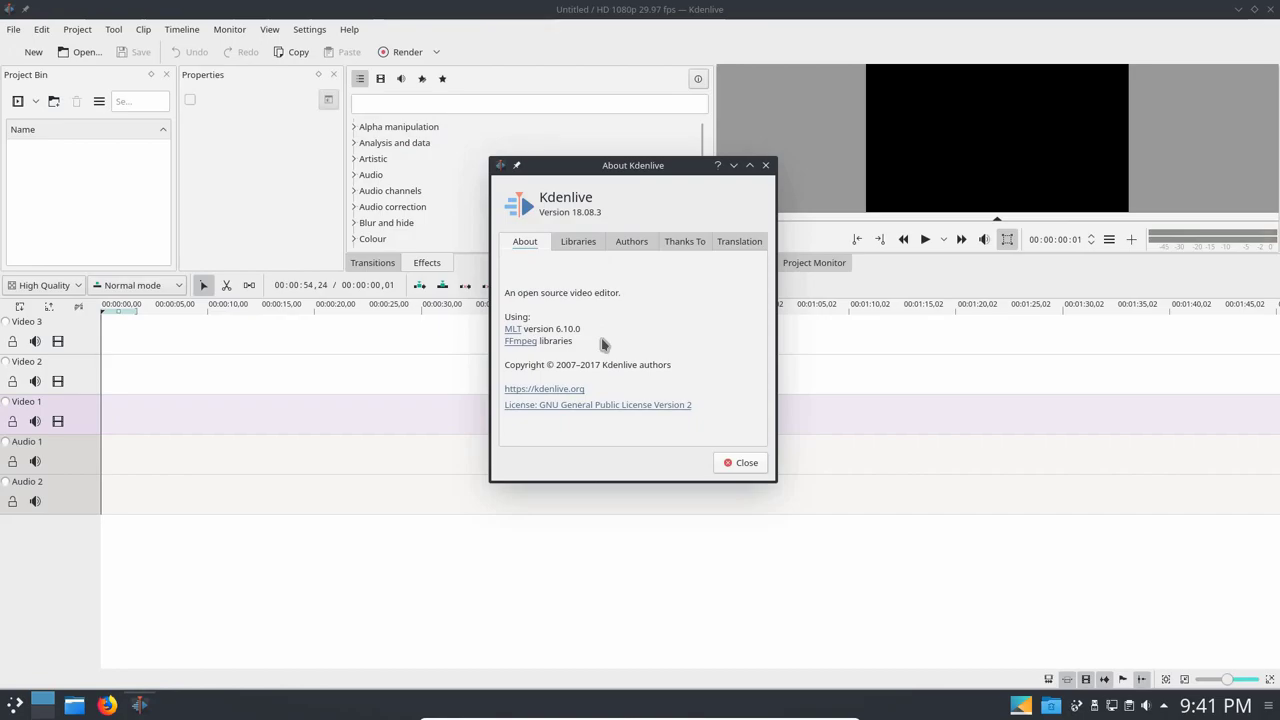
pyautogui.click(745, 462)
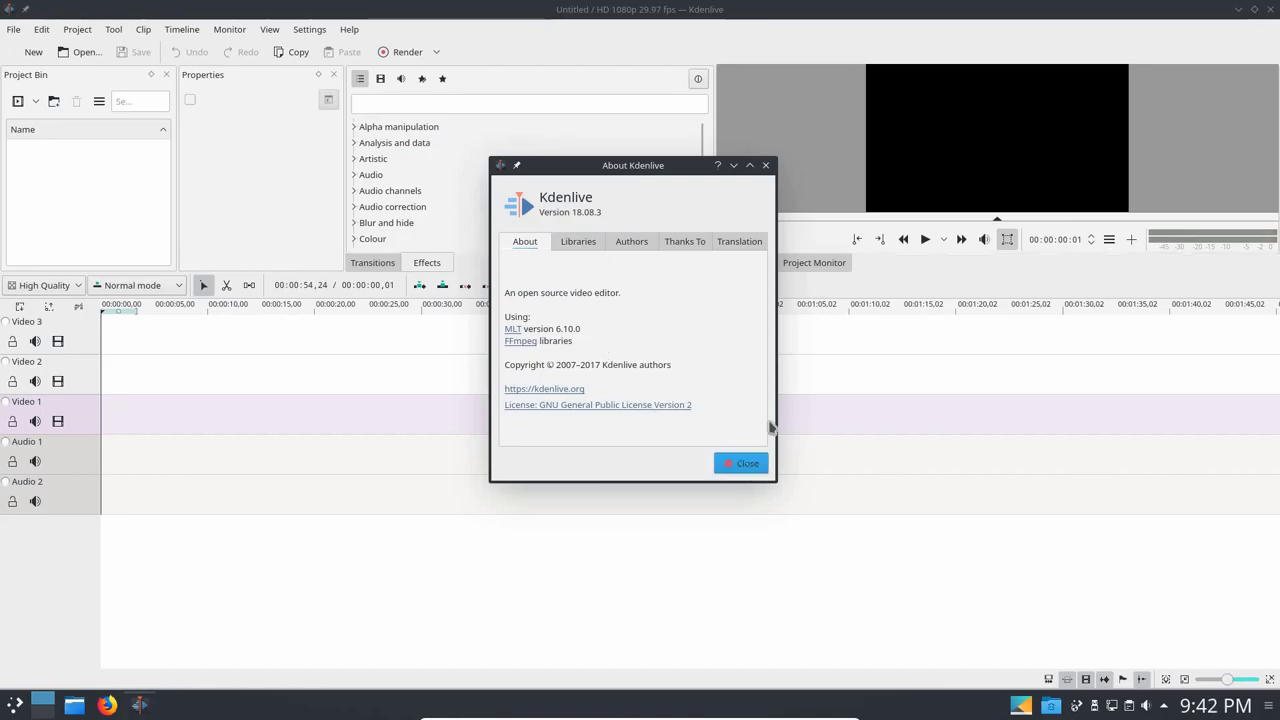
pyautogui.click(1270, 9)
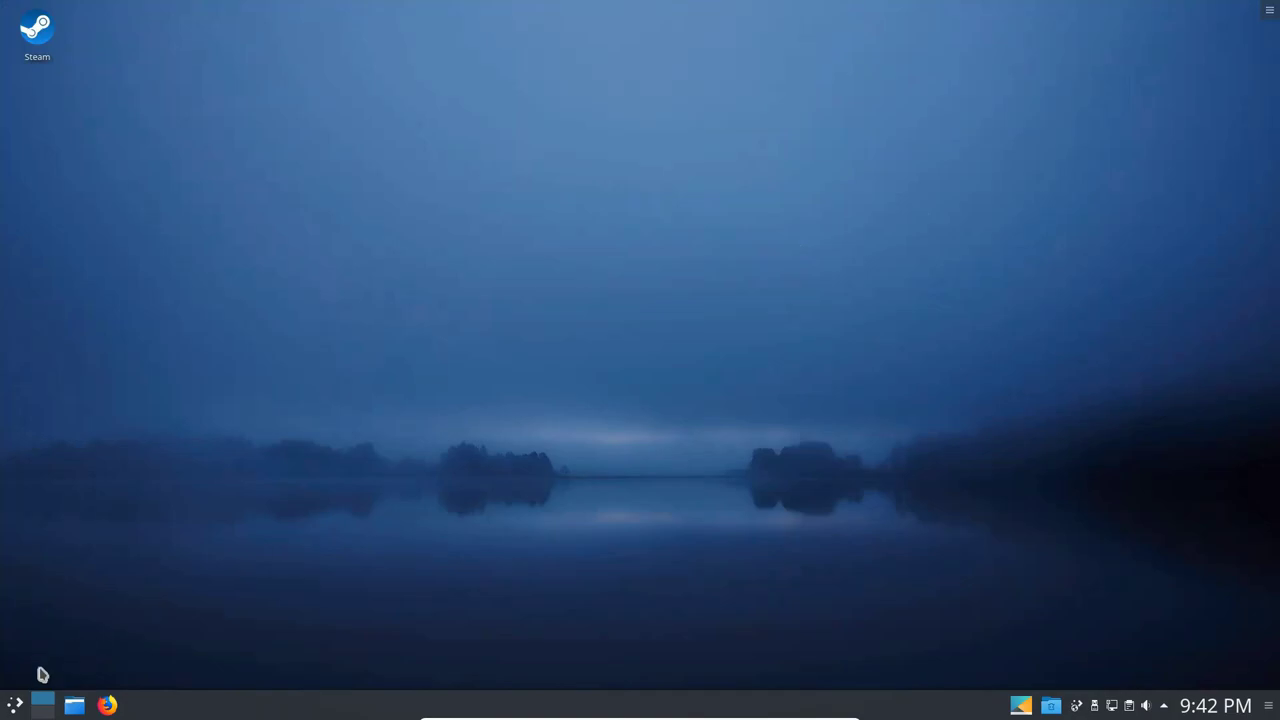
pyautogui.click(16, 706)
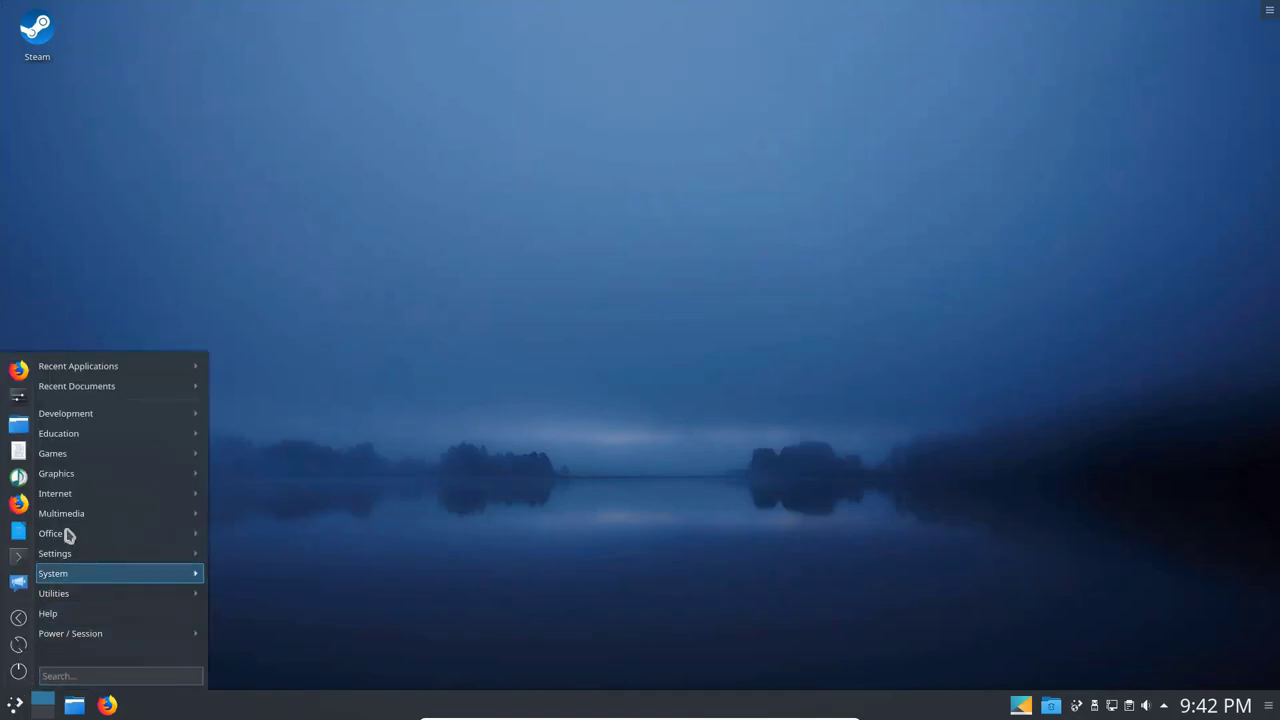
pyautogui.moveTo(72, 518)
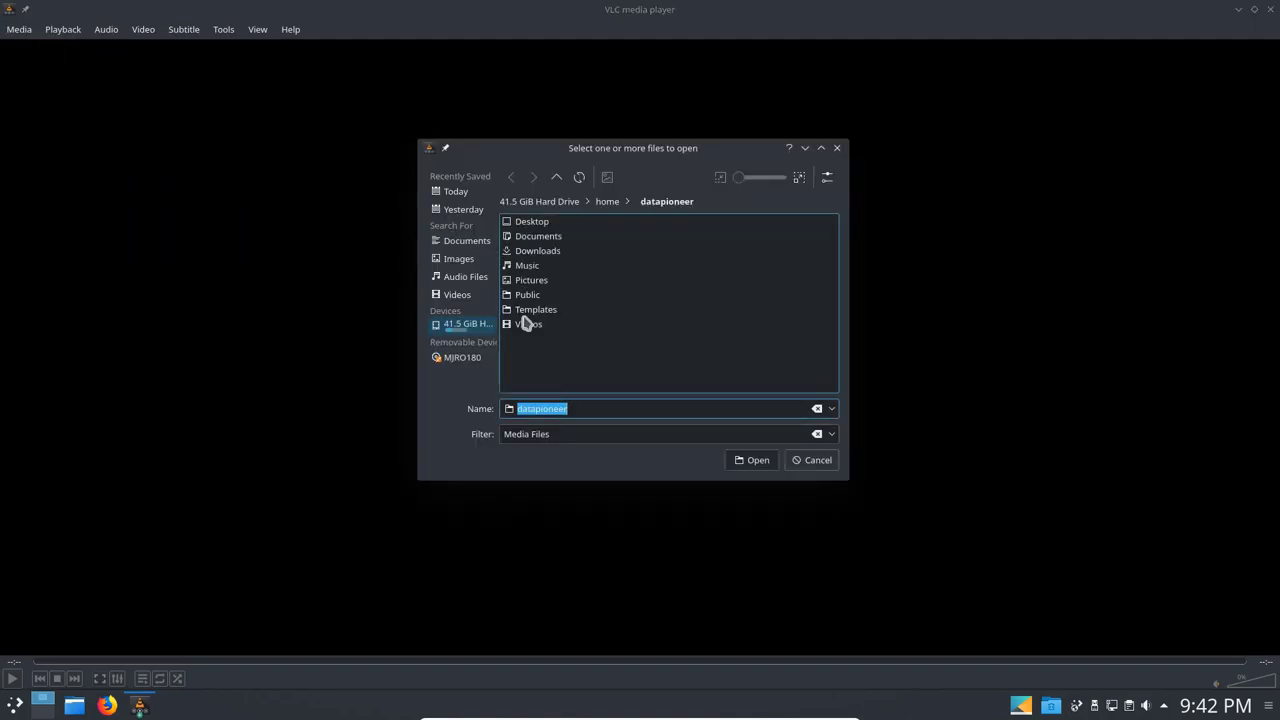
pyautogui.click(528, 326)
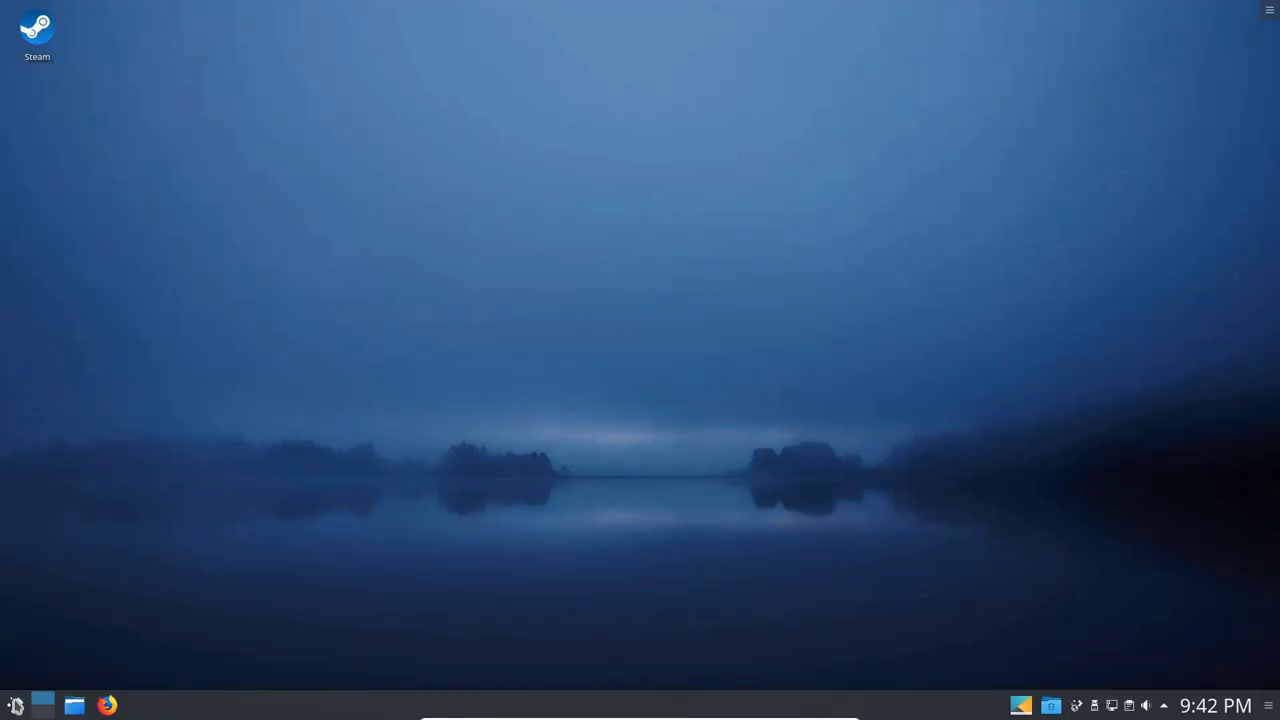
# Launch LibreOffice Writer and try 'Tmim' in the font name box, then abandon it.
pyautogui.click(15, 706)
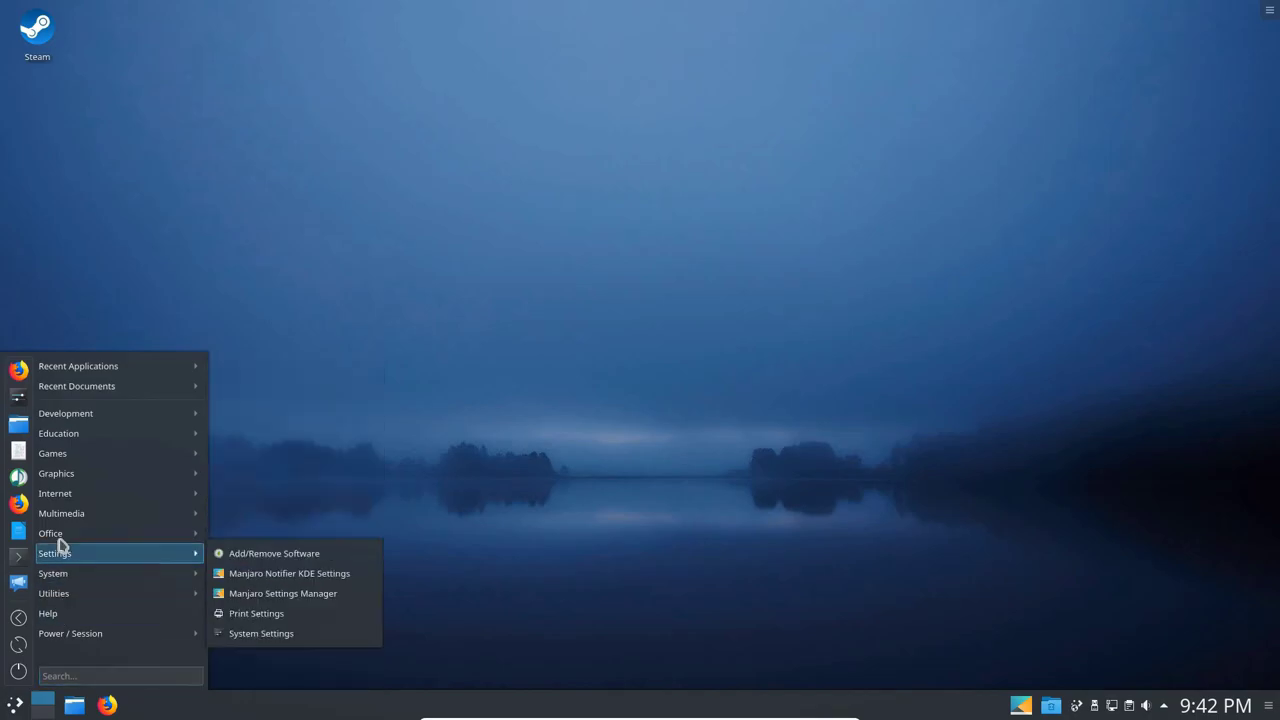
pyautogui.moveTo(58, 540)
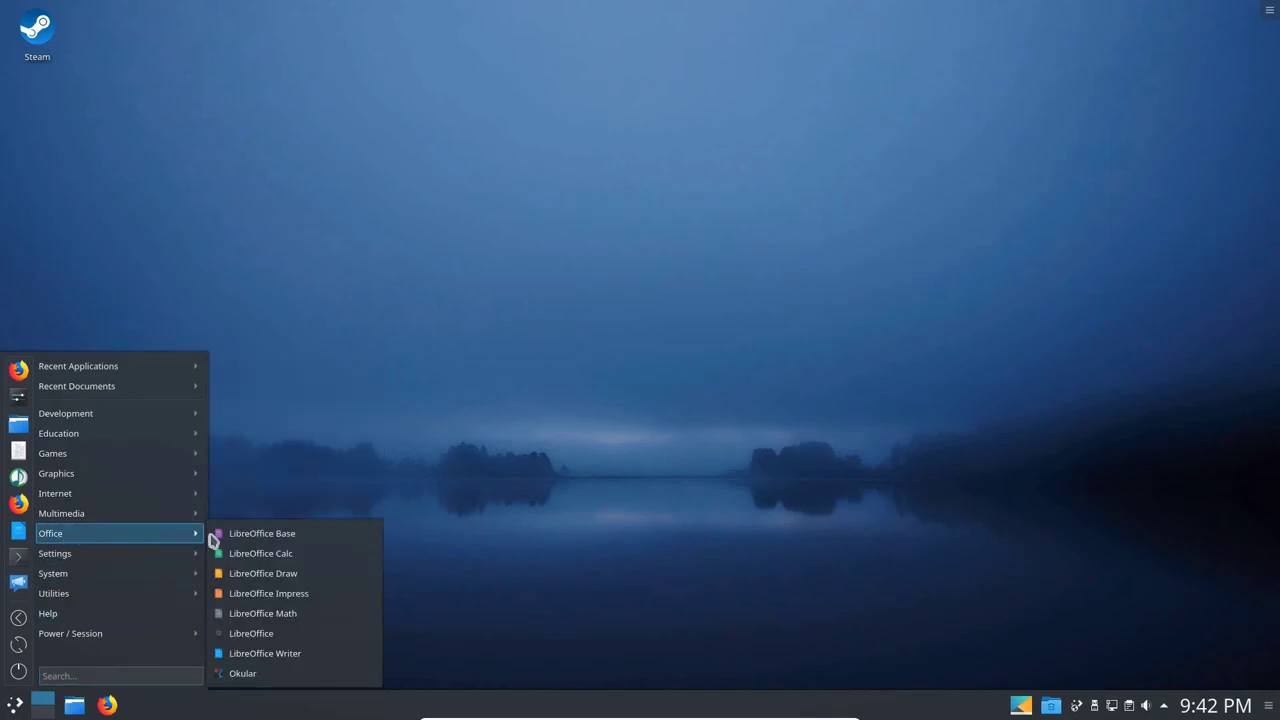
pyautogui.click(287, 656)
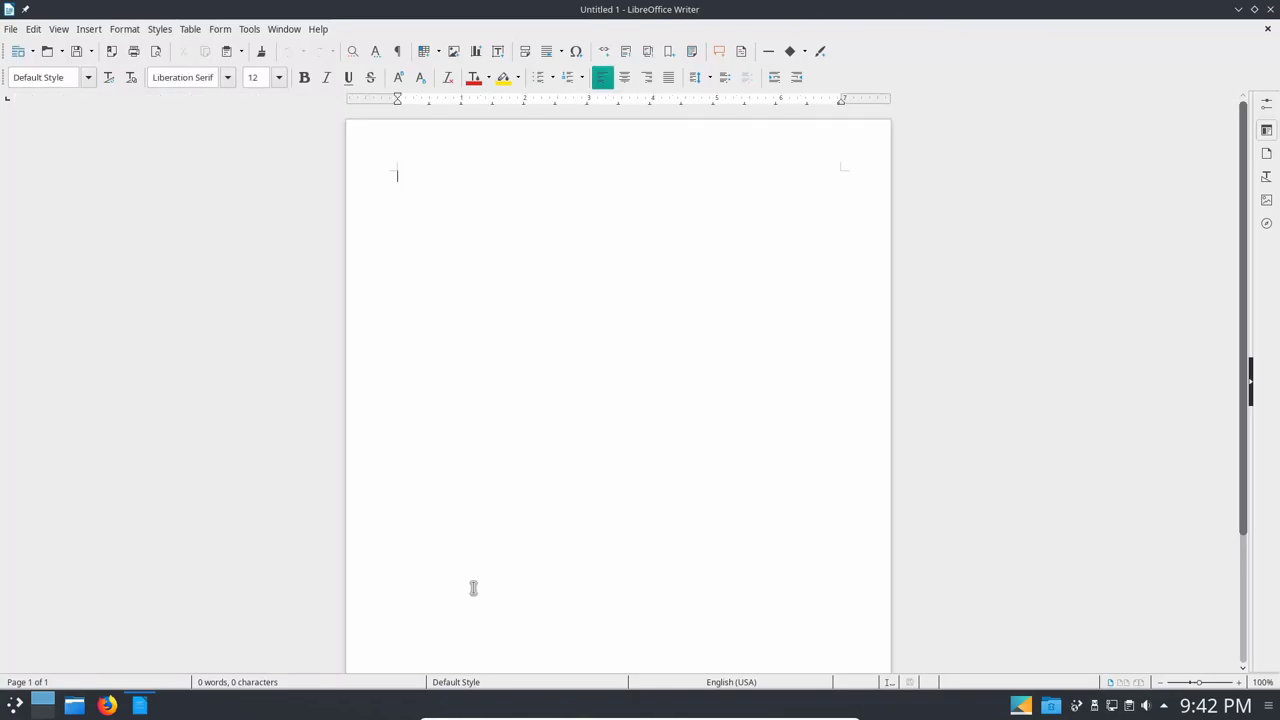
pyautogui.click(226, 82)
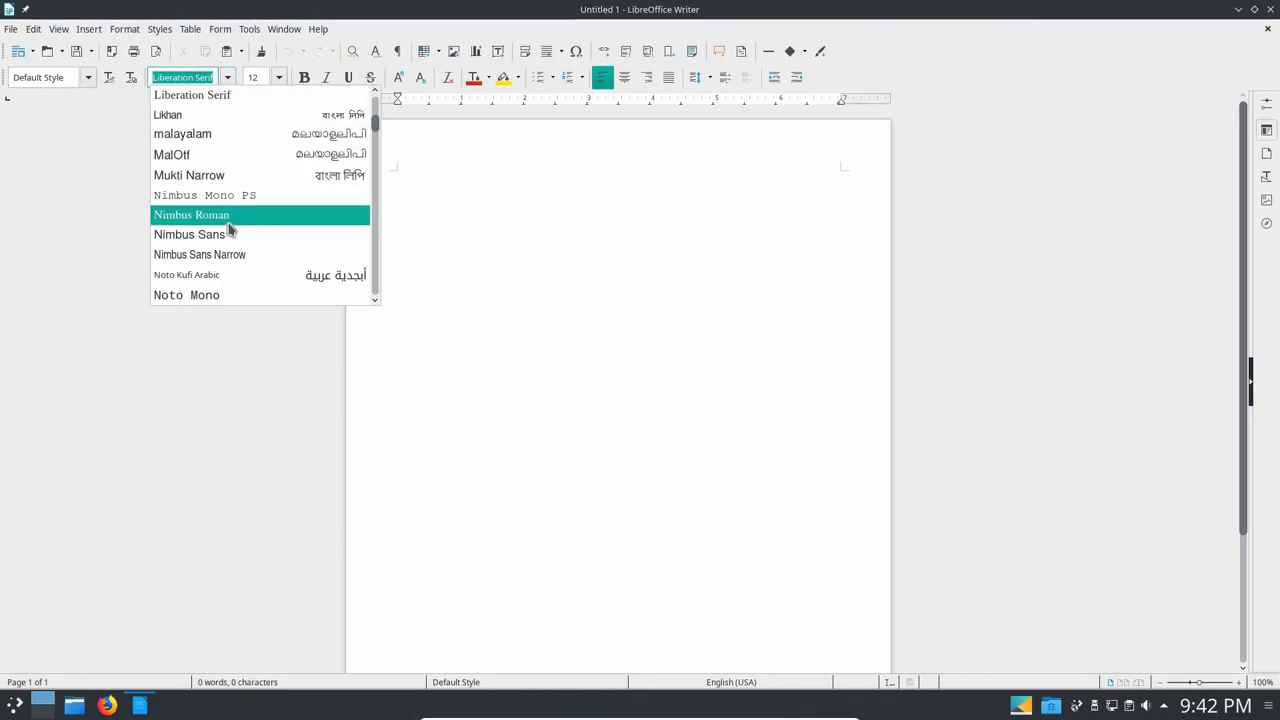
pyautogui.write('Tm')
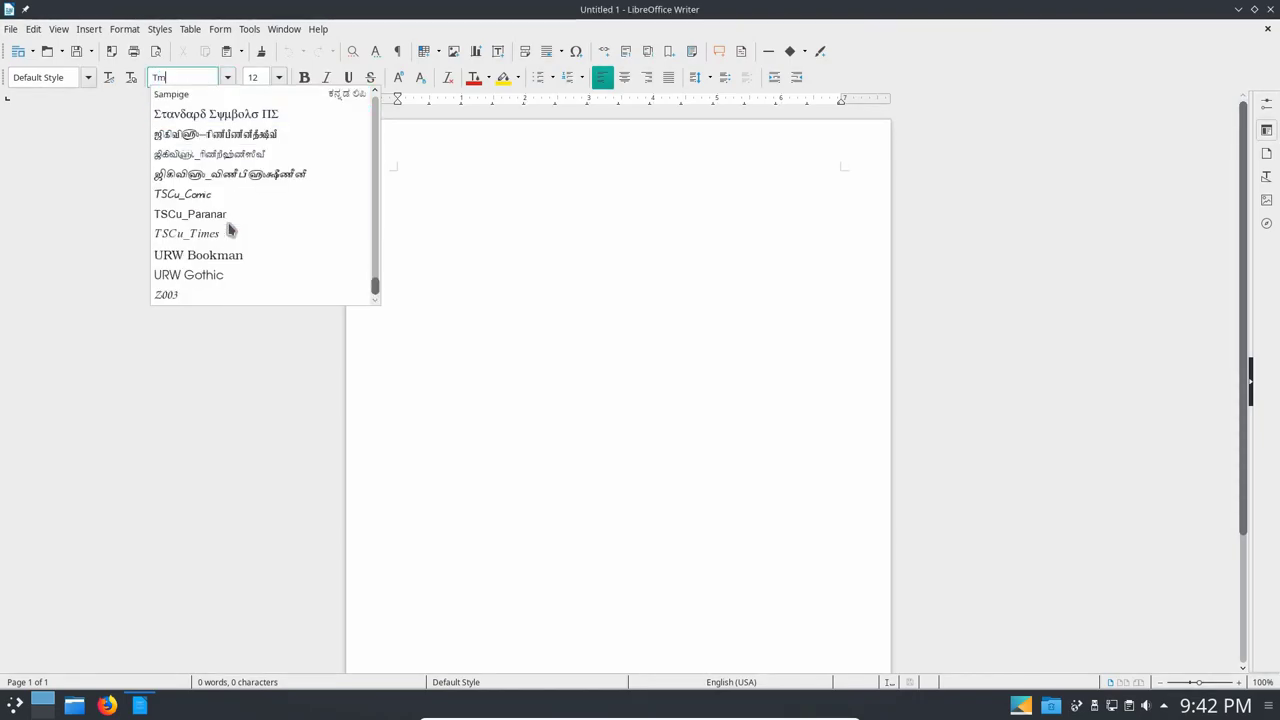
pyautogui.write('im')
pyautogui.press('BackSpace')
pyautogui.press('BackSpace')
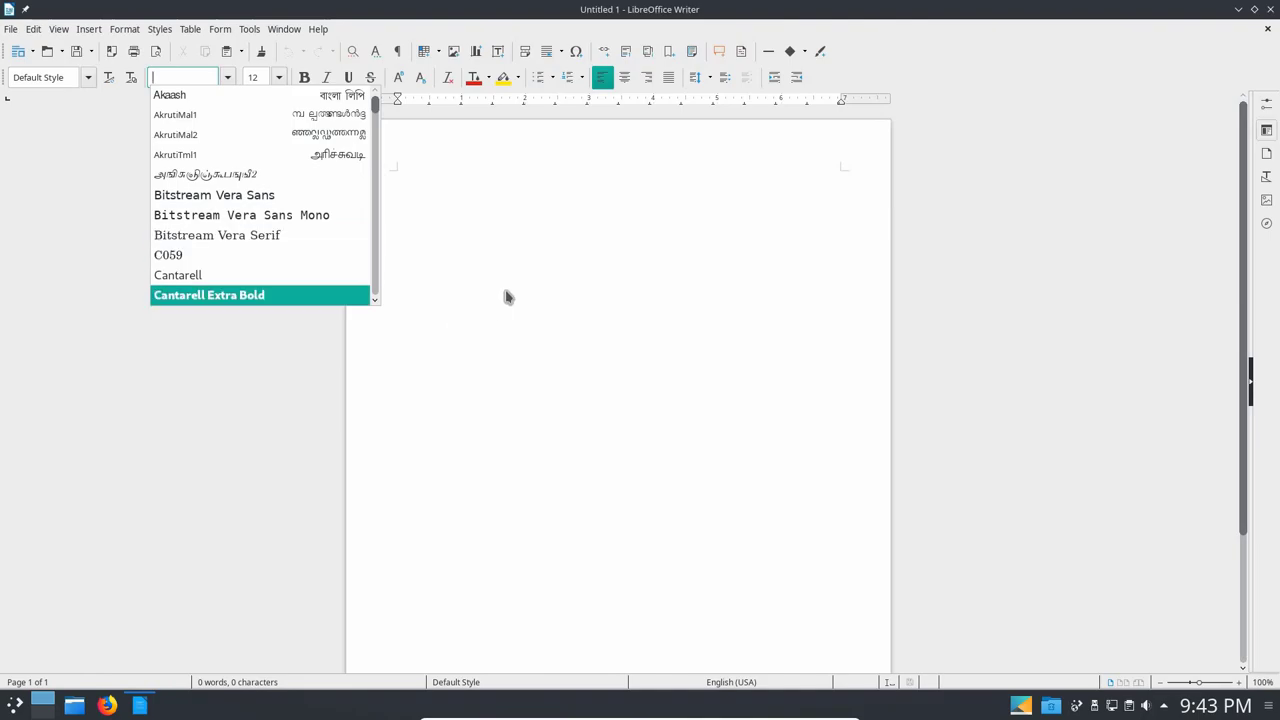
pyautogui.press('Escape')
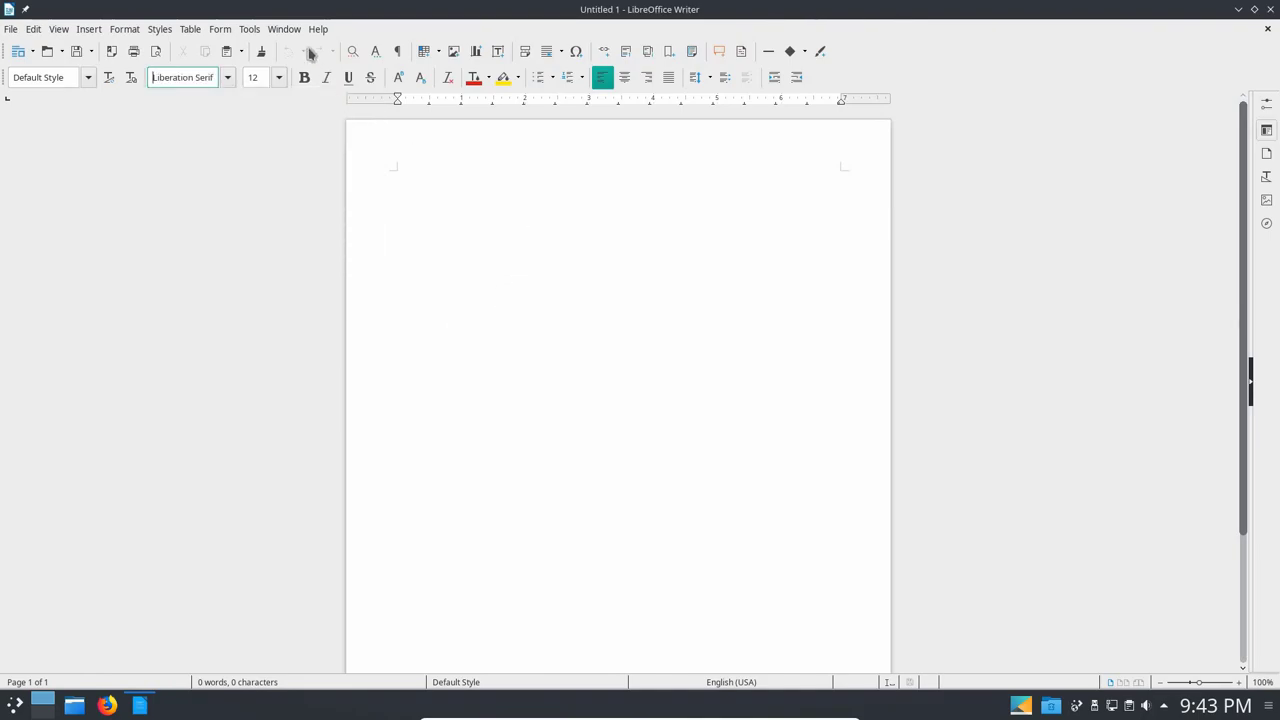
# Check the version, 6.1.3.2, in Help > About LibreOffice, then close Writer.
pyautogui.click(322, 30)
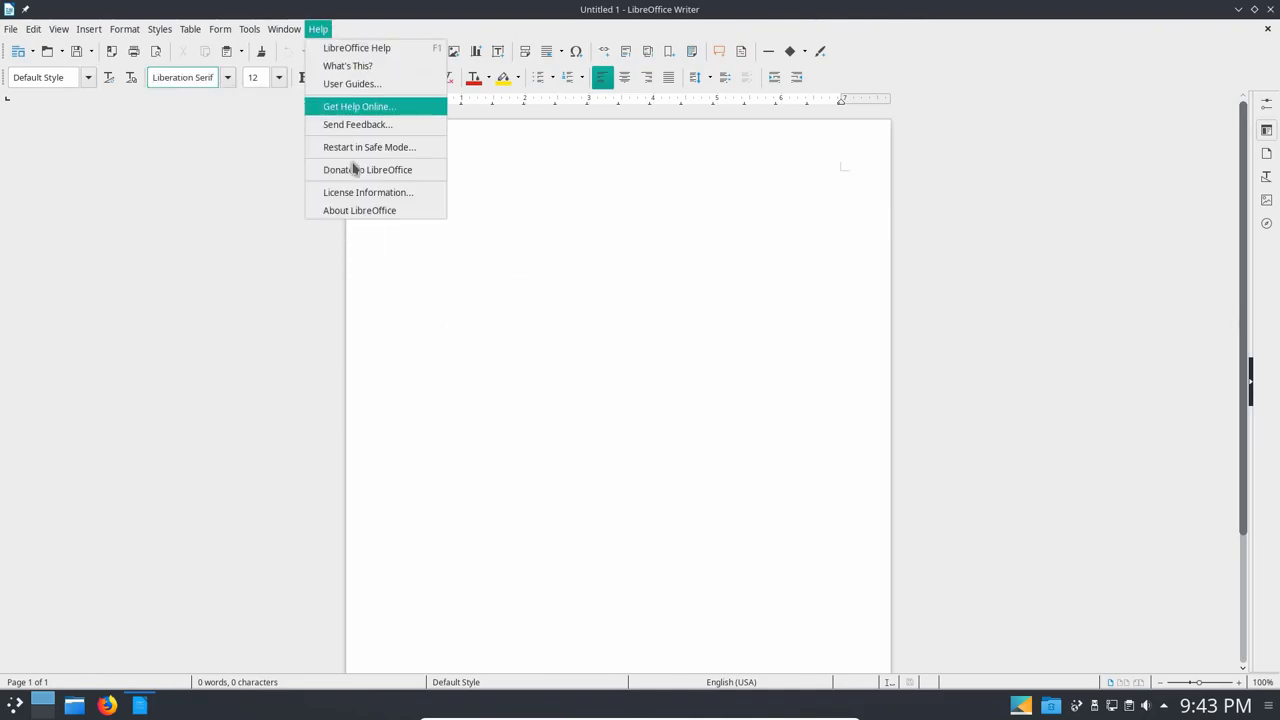
pyautogui.click(358, 211)
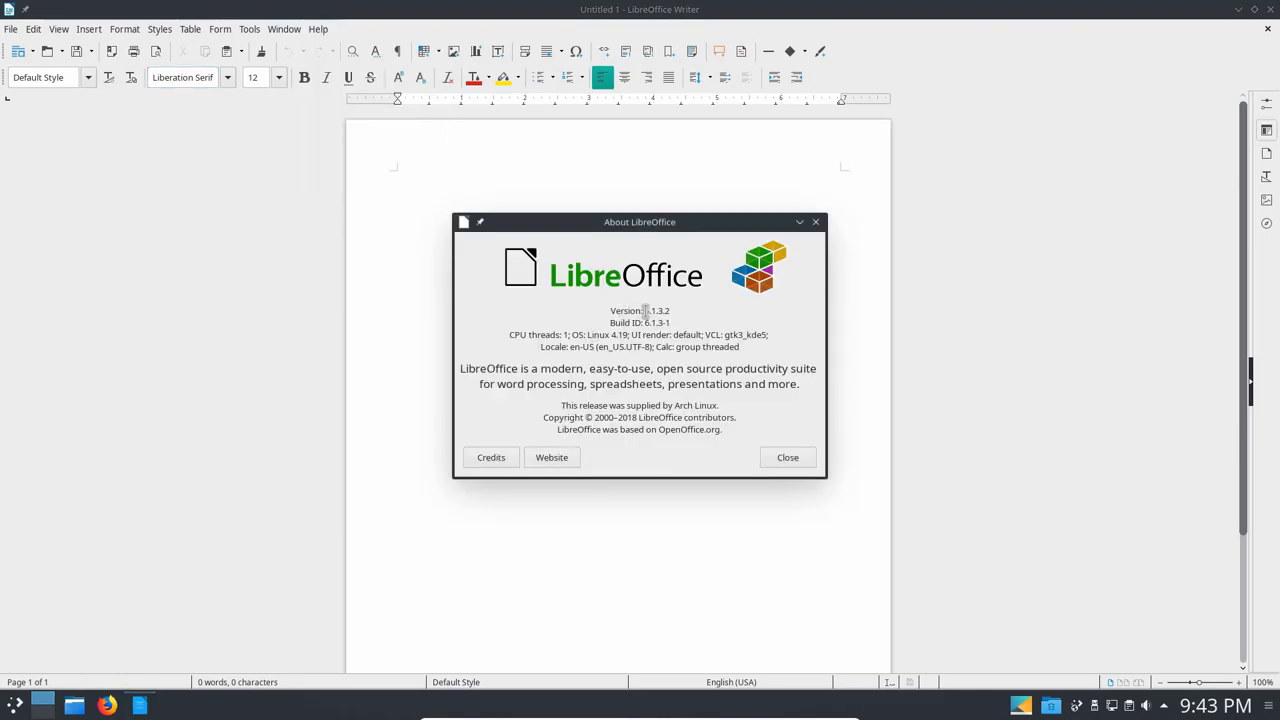
pyautogui.moveTo(644, 311); pyautogui.dragTo(673, 311)
pyautogui.click(786, 459)
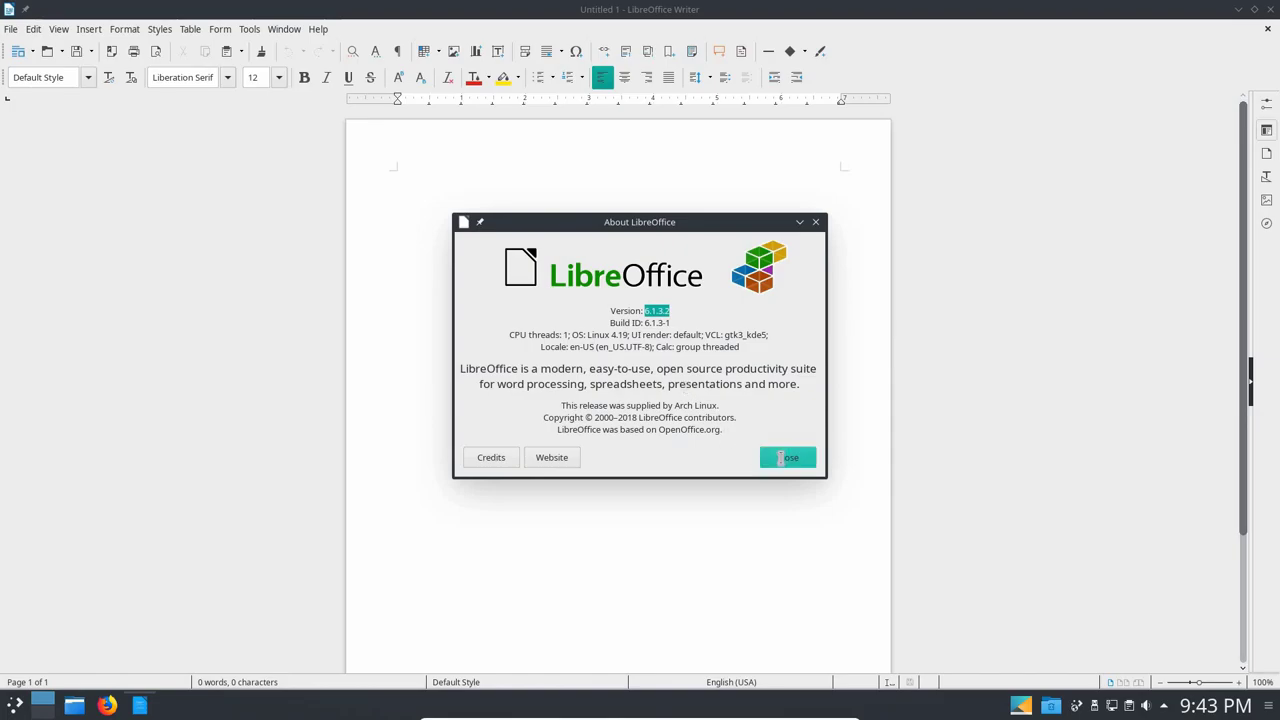
pyautogui.click(1271, 9)
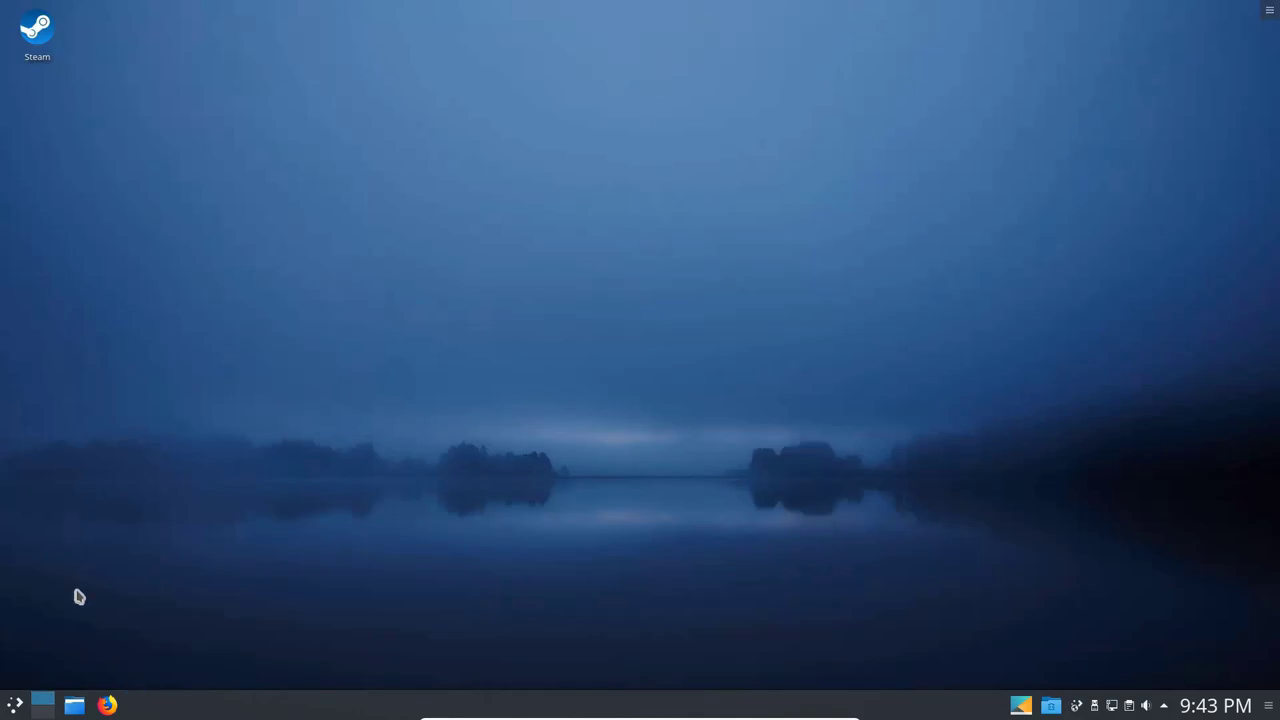
pyautogui.click(15, 705)
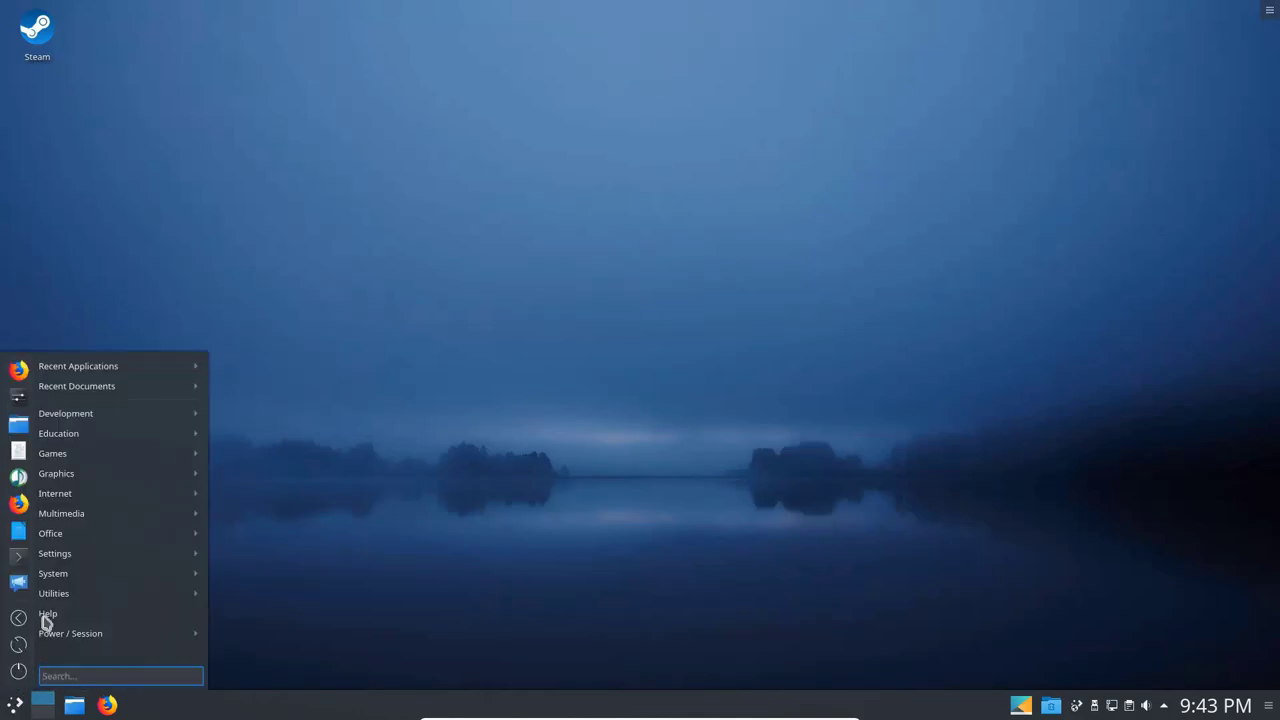
pyautogui.moveTo(55, 560)
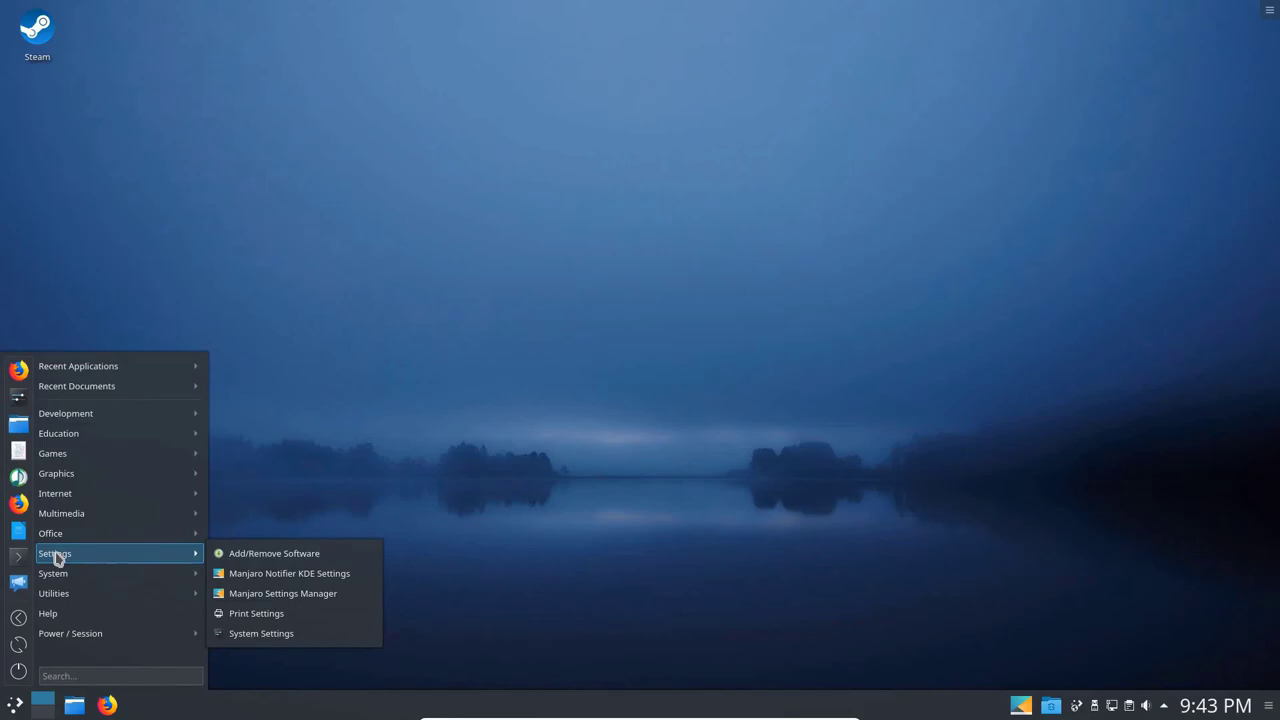
pyautogui.click(243, 558)
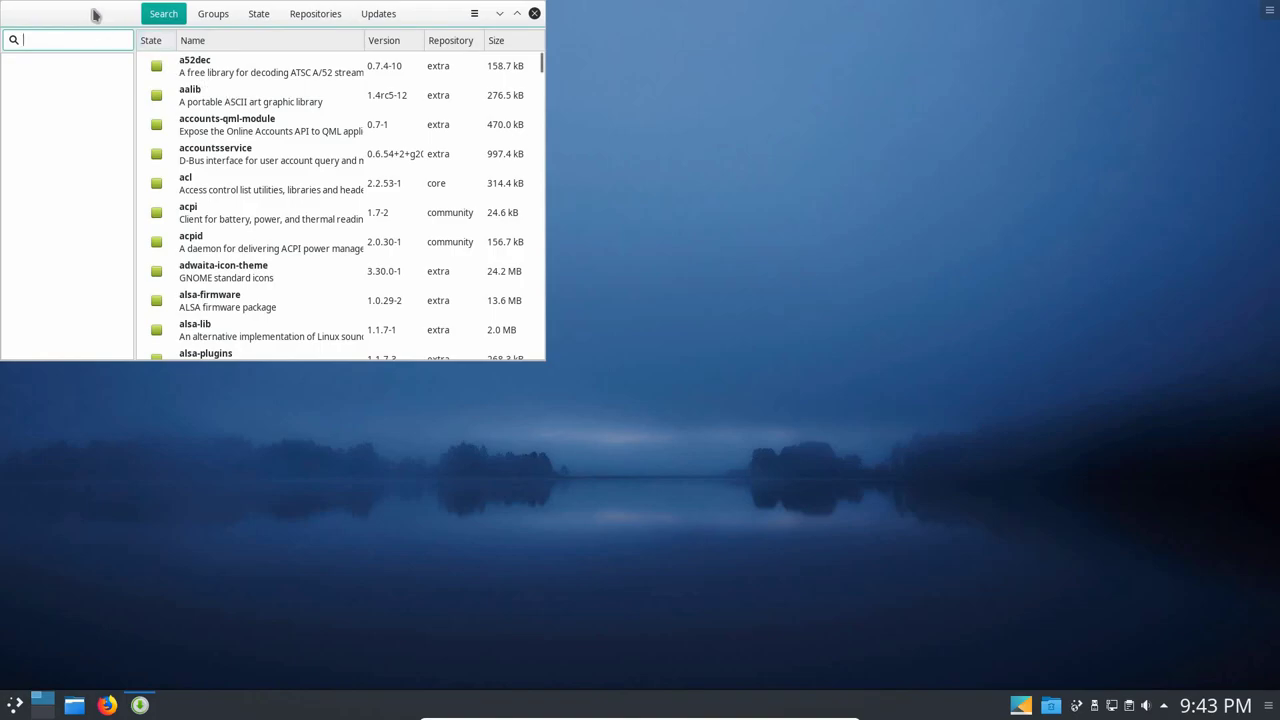
pyautogui.moveTo(93, 14); pyautogui.dragTo(439, 171)
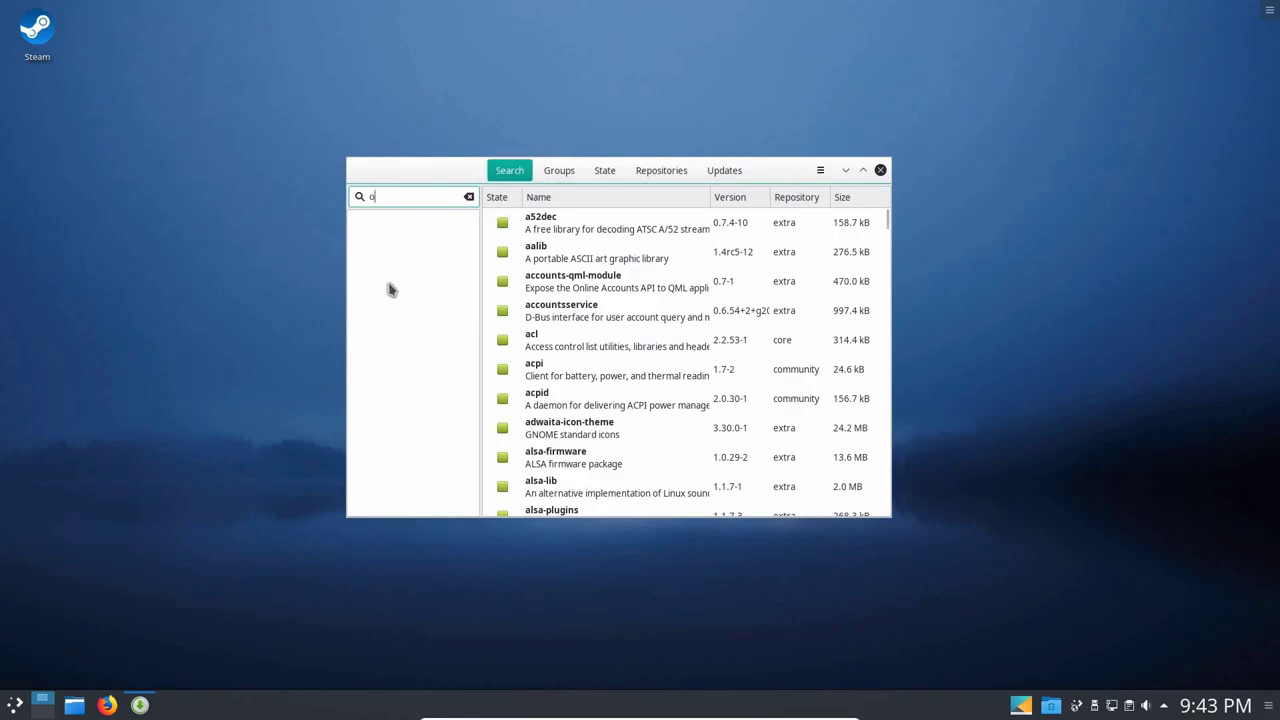
pyautogui.press('Return')
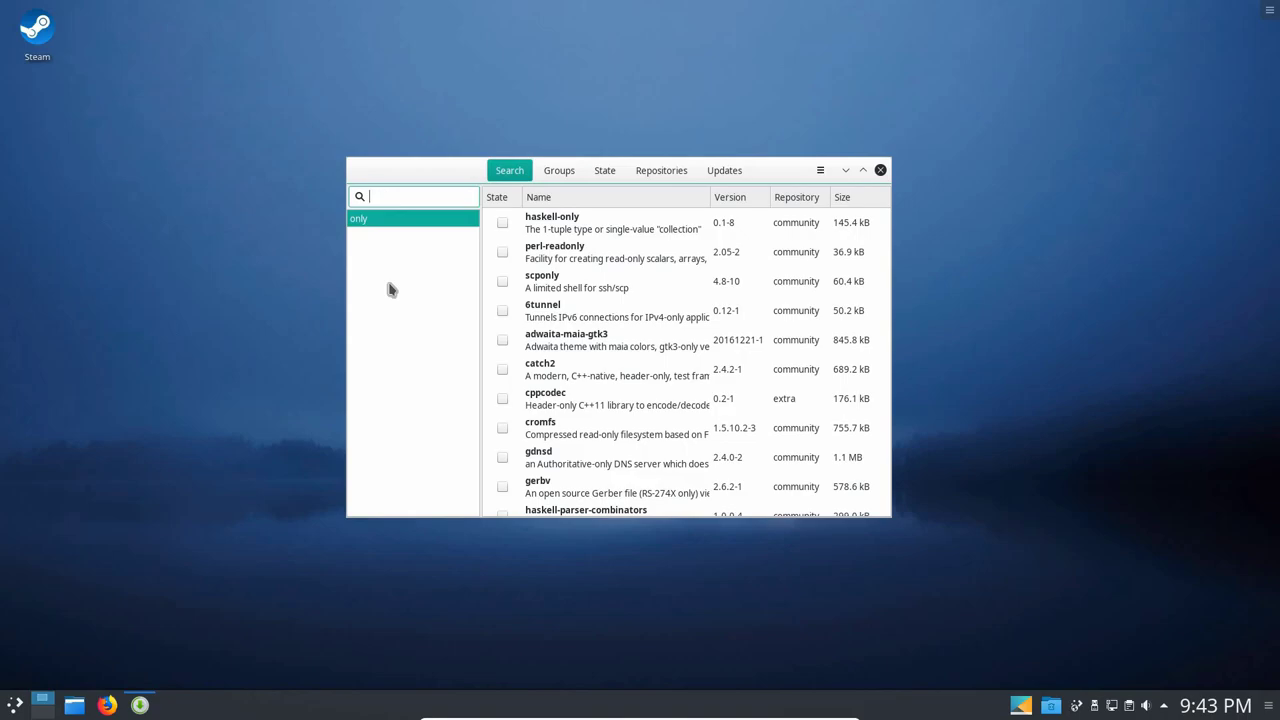
pyautogui.press('Return')
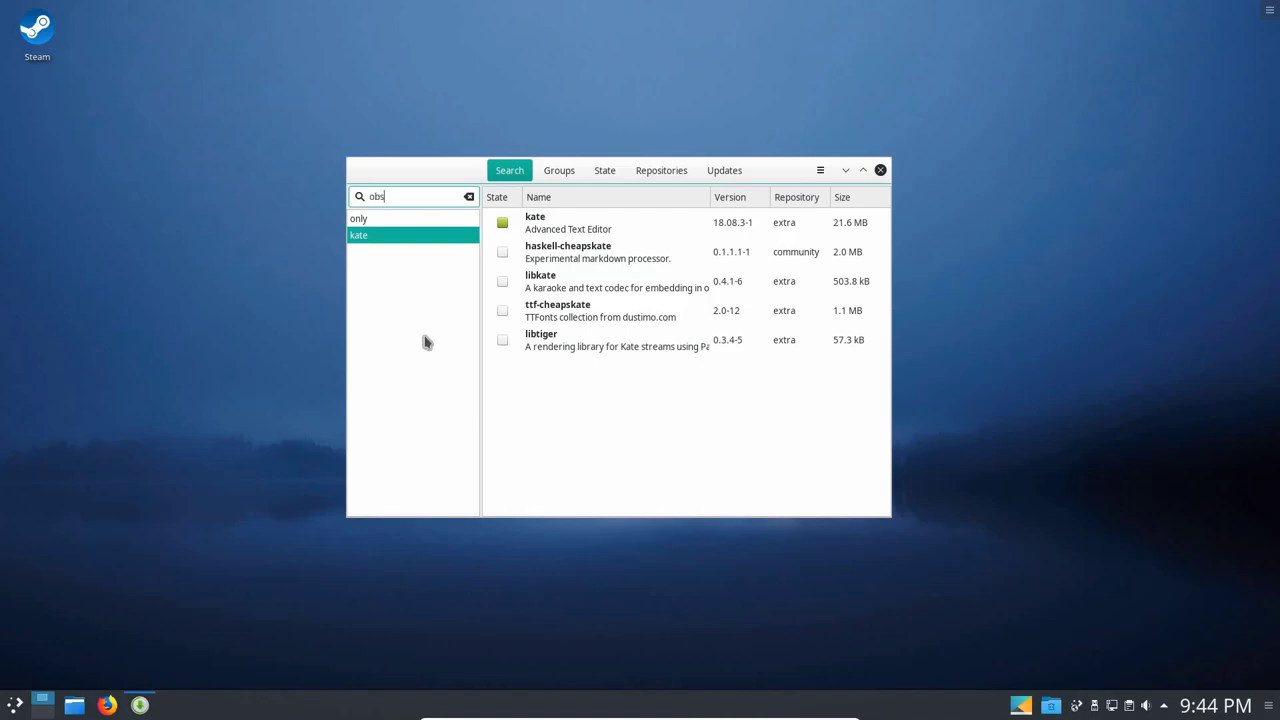
pyautogui.press('Return')
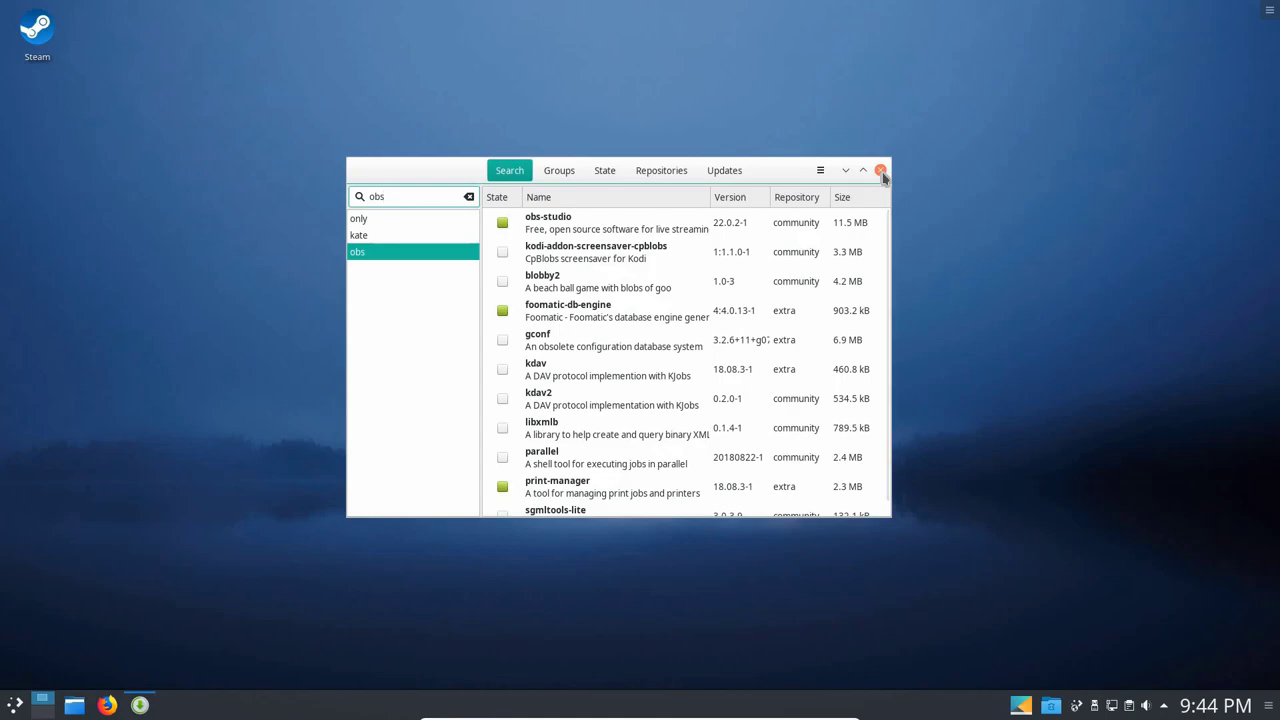
pyautogui.click(881, 171)
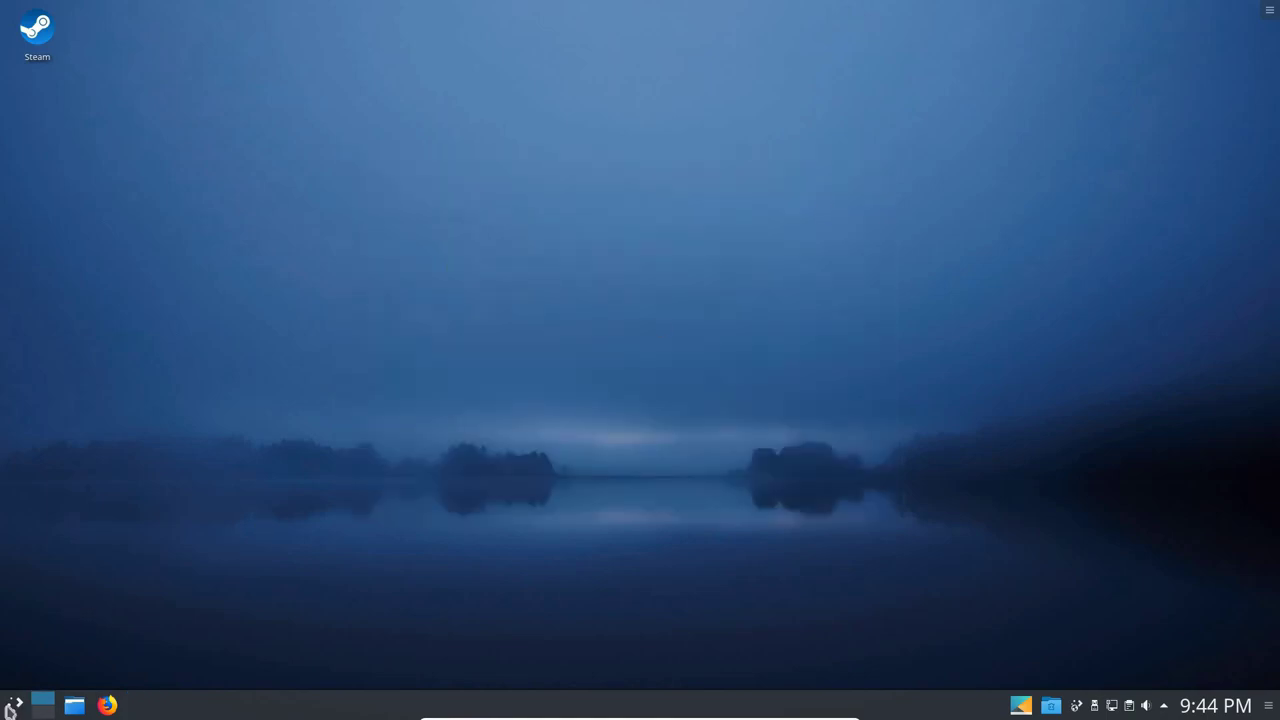
pyautogui.click(13, 707)
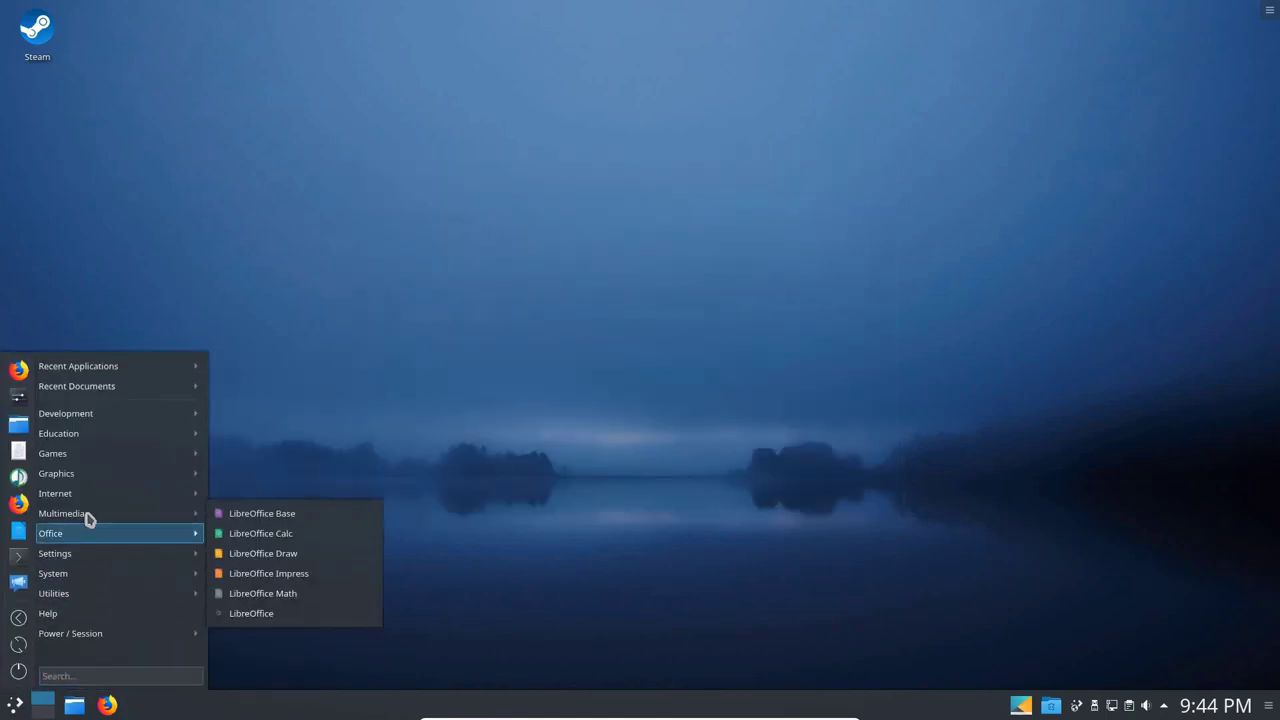
pyautogui.moveTo(115, 517)
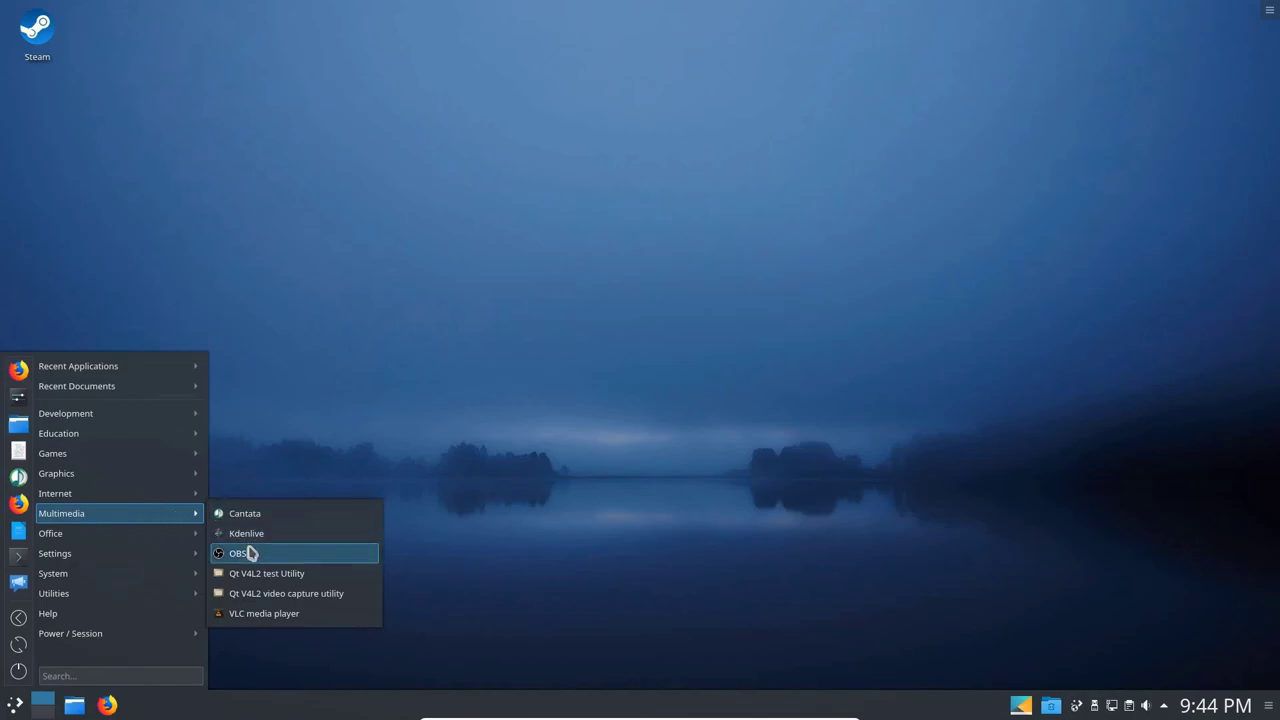
pyautogui.click(250, 553)
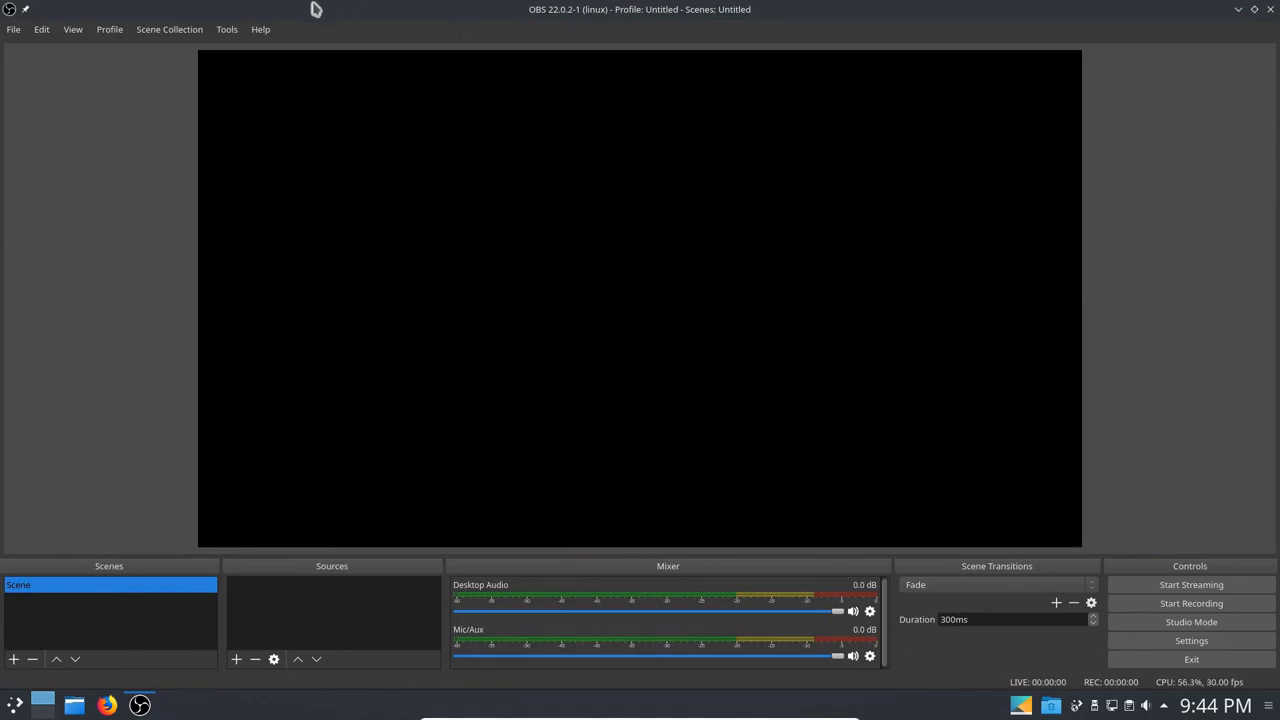
pyautogui.click(263, 31)
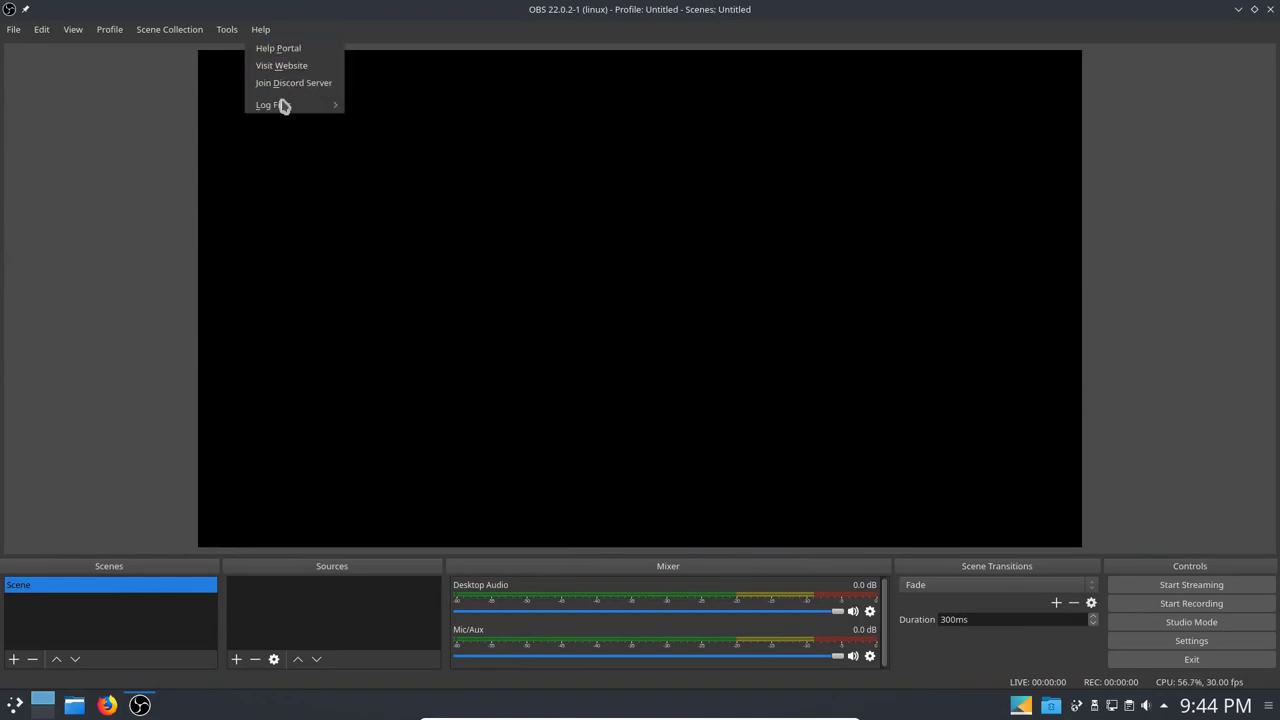
pyautogui.moveTo(283, 106)
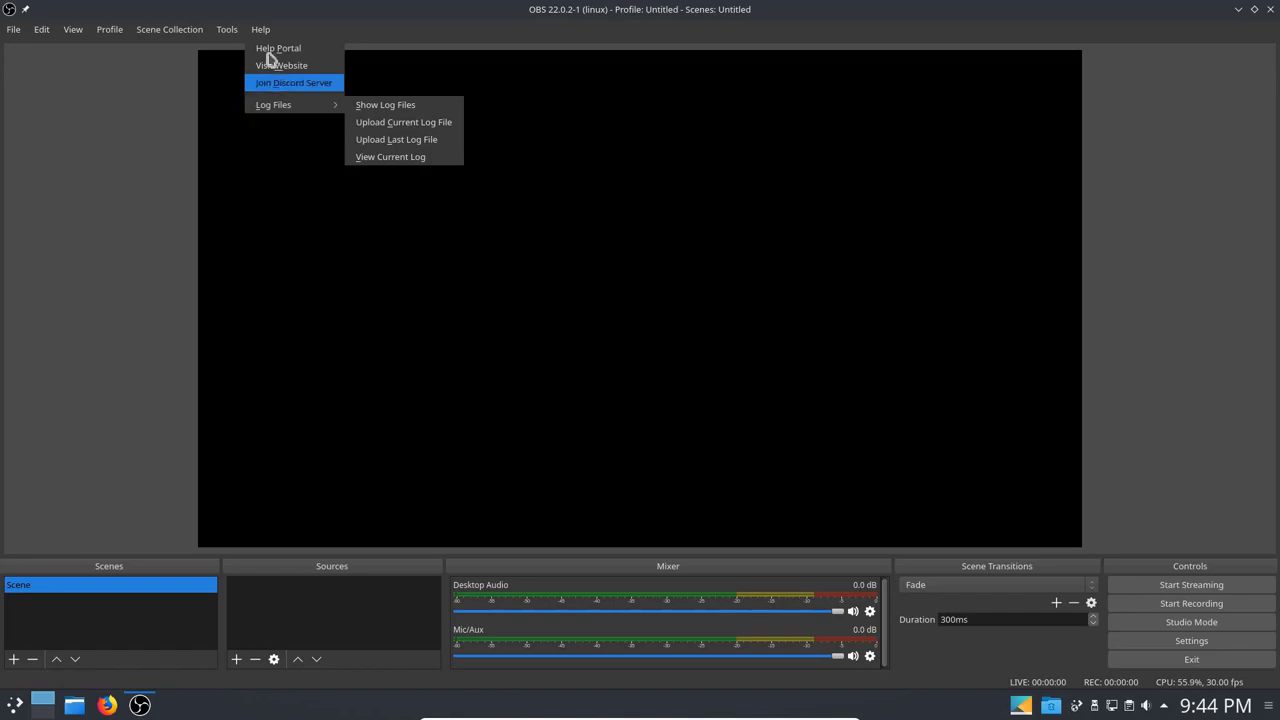
pyautogui.moveTo(235, 36)
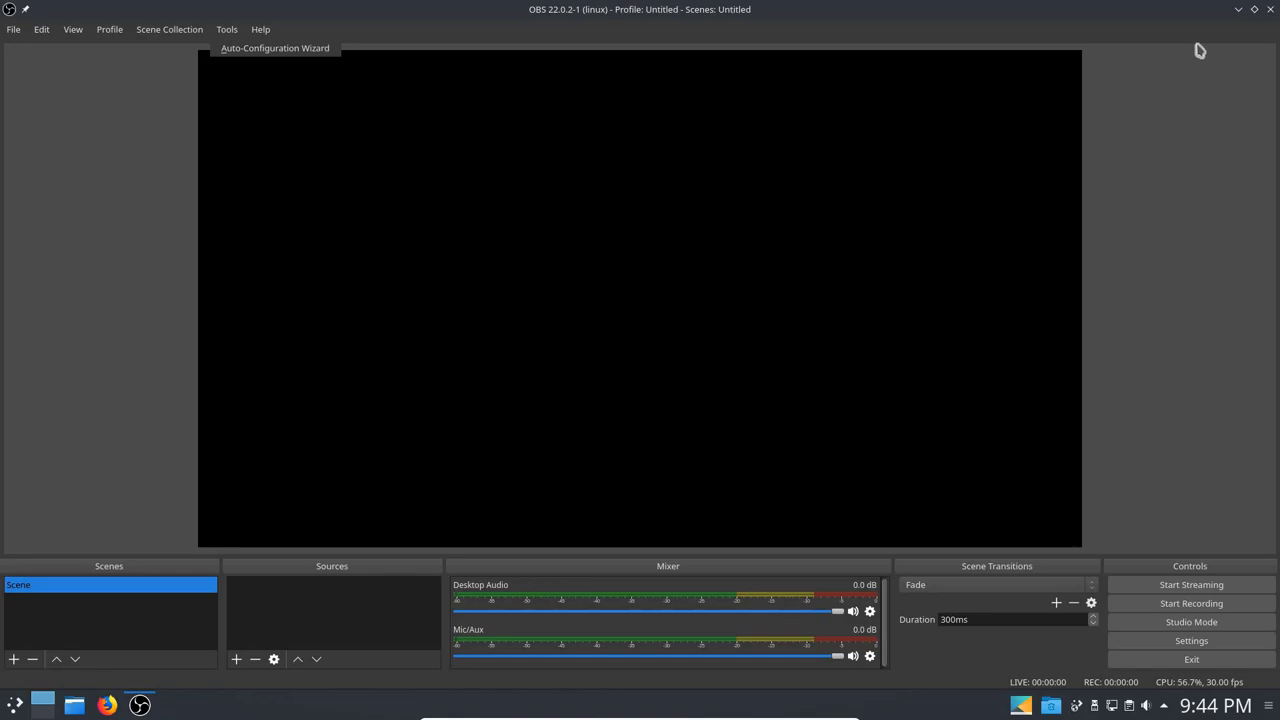
pyautogui.click(1273, 10)
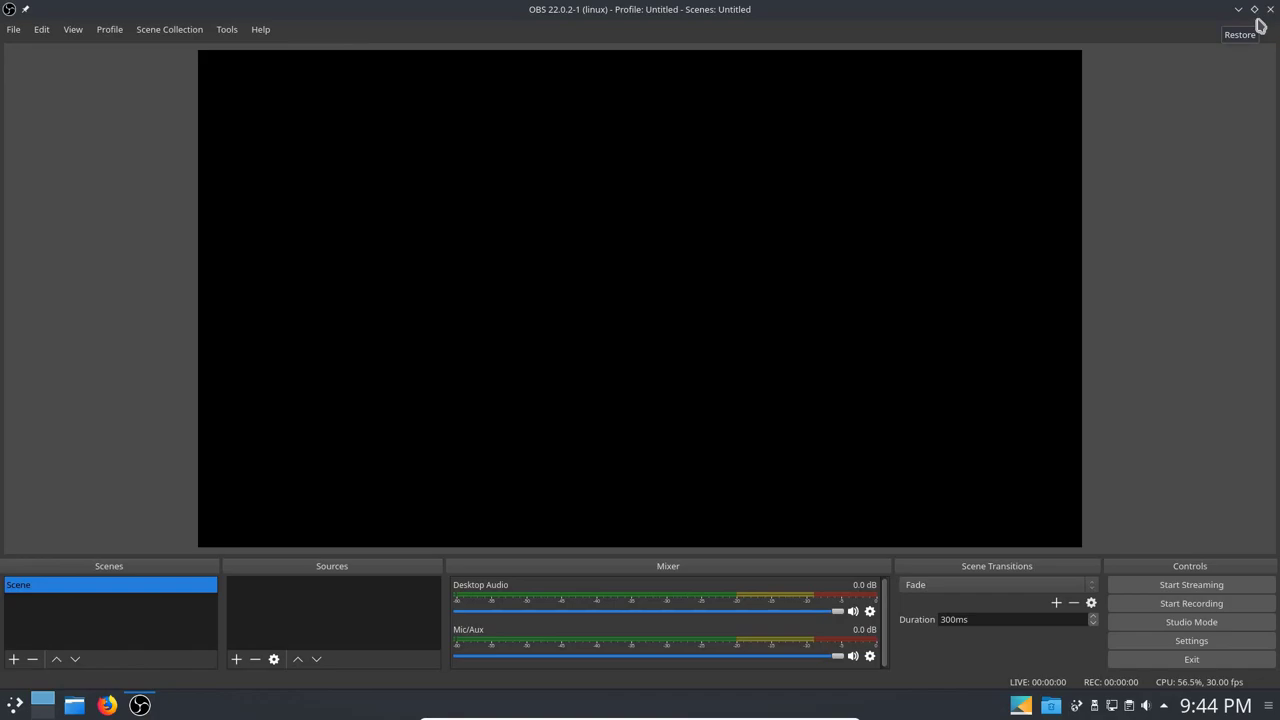
# Close OBS Studio, launch Manjaro Settings Manager full-screen, and open Hardware Configuration.
pyautogui.click(1270, 9)
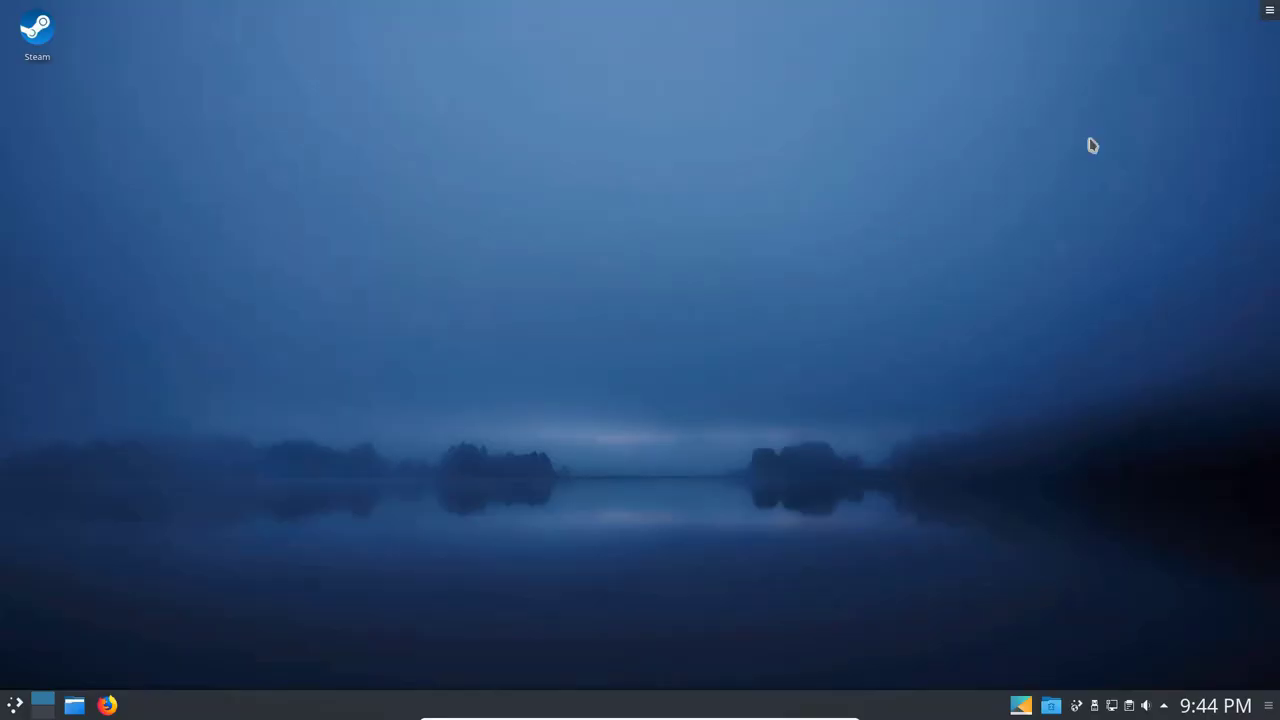
pyautogui.click(14, 705)
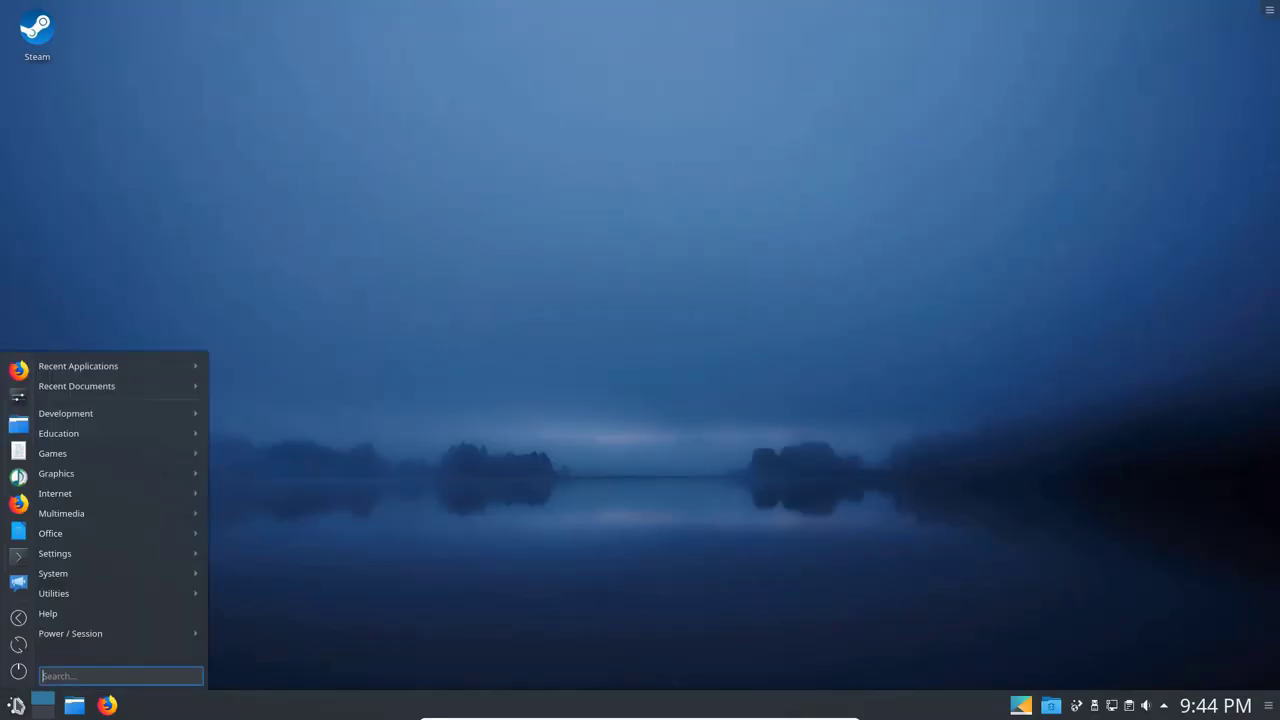
pyautogui.moveTo(51, 565)
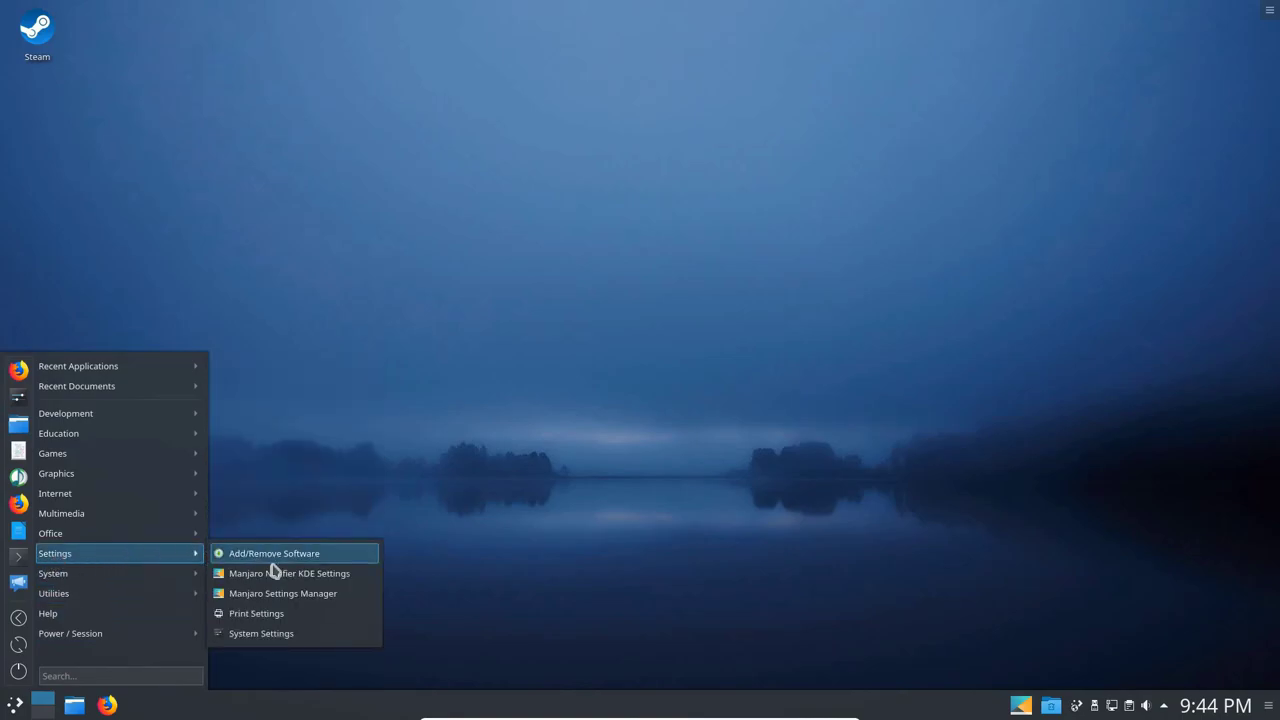
pyautogui.click(281, 595)
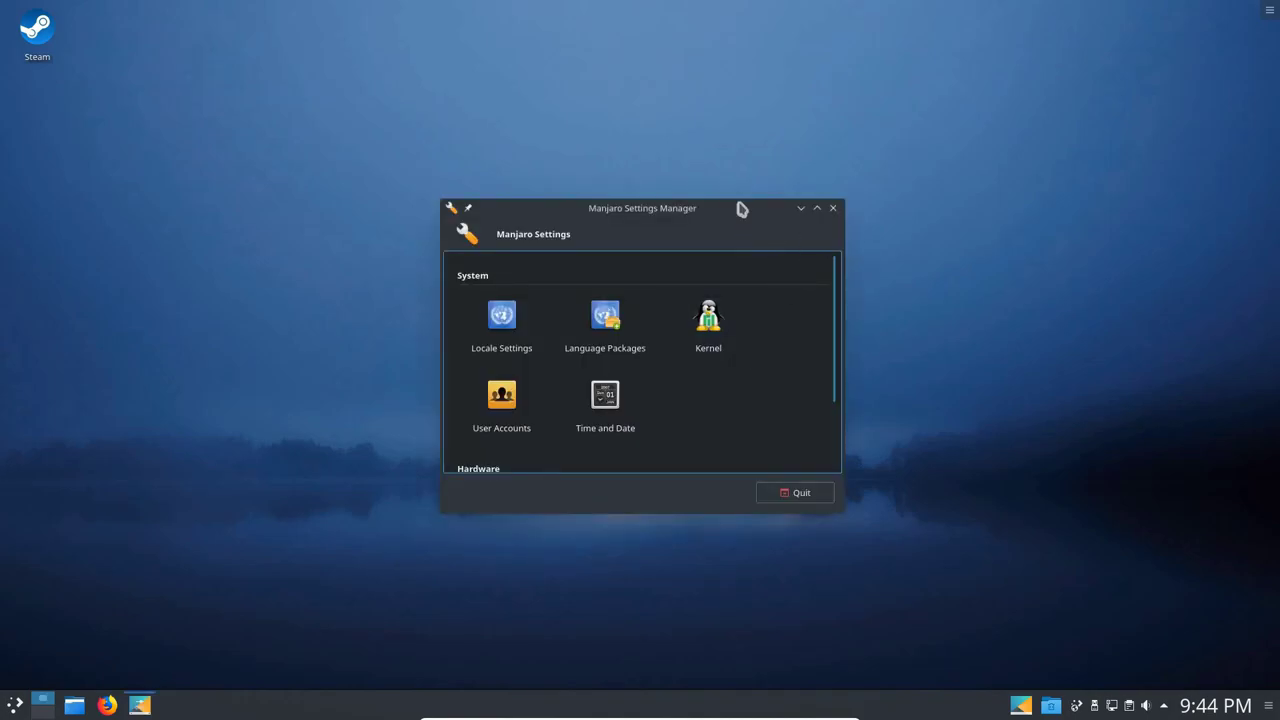
pyautogui.moveTo(740, 208); pyautogui.dragTo(730, 5)
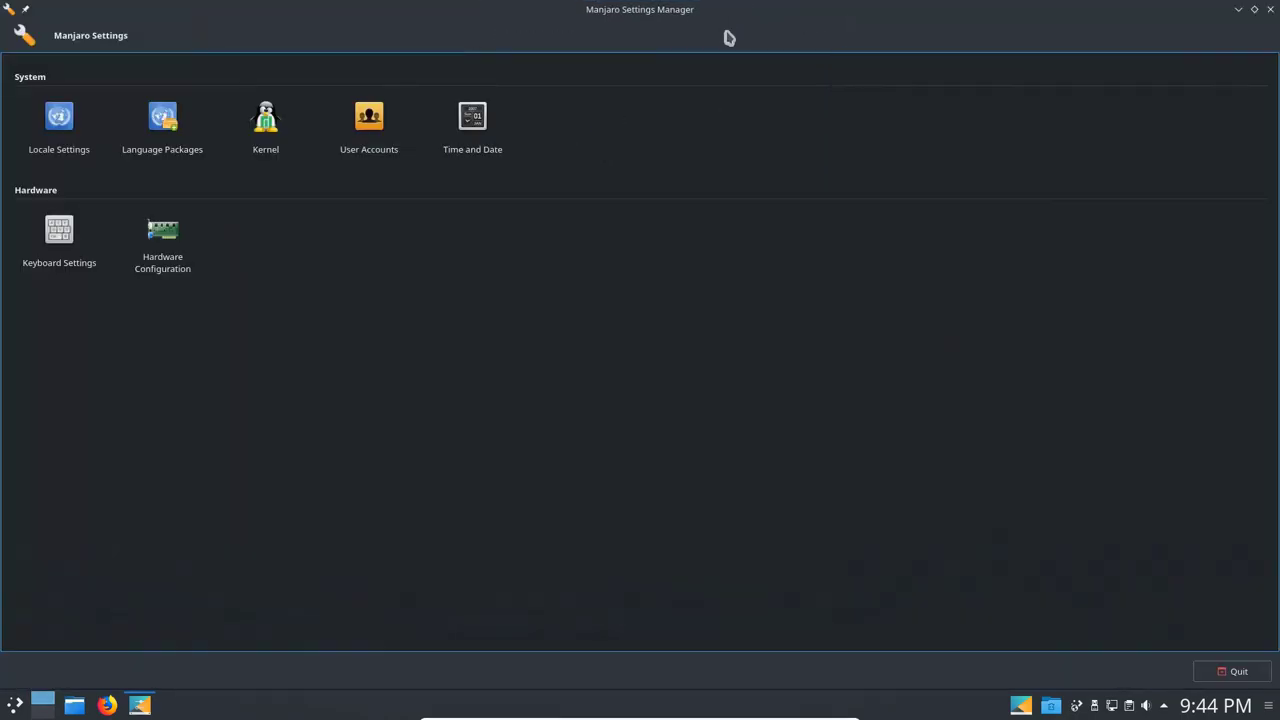
pyautogui.click(168, 259)
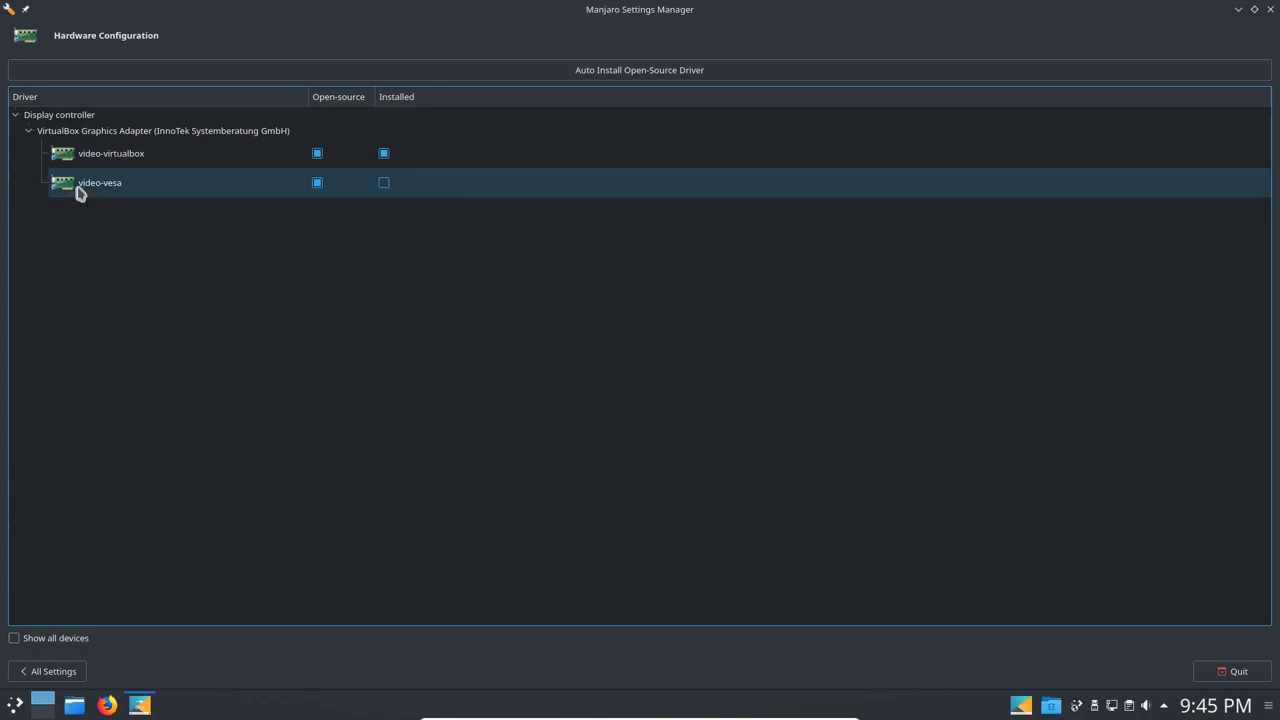
# Review the Locale Settings and Kernel (Linux 4.19.1-1) pages, returning to All Settings after each.
pyautogui.click(52, 674)
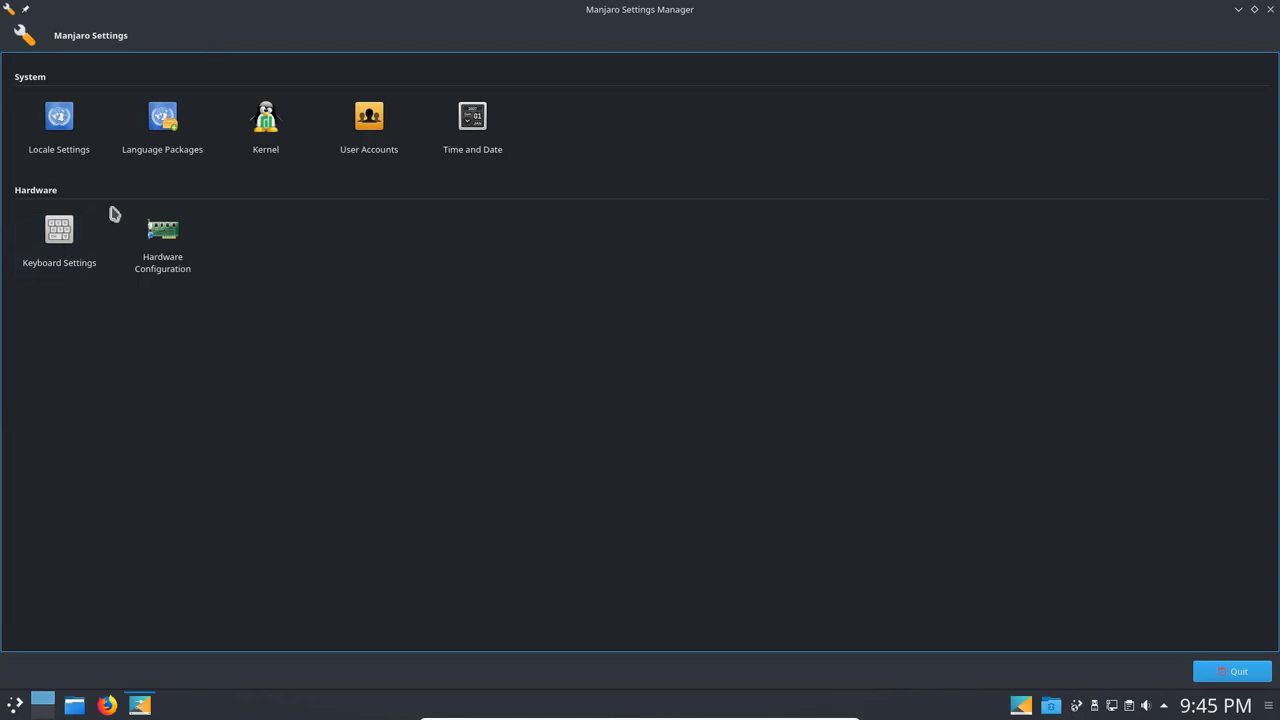
pyautogui.click(60, 137)
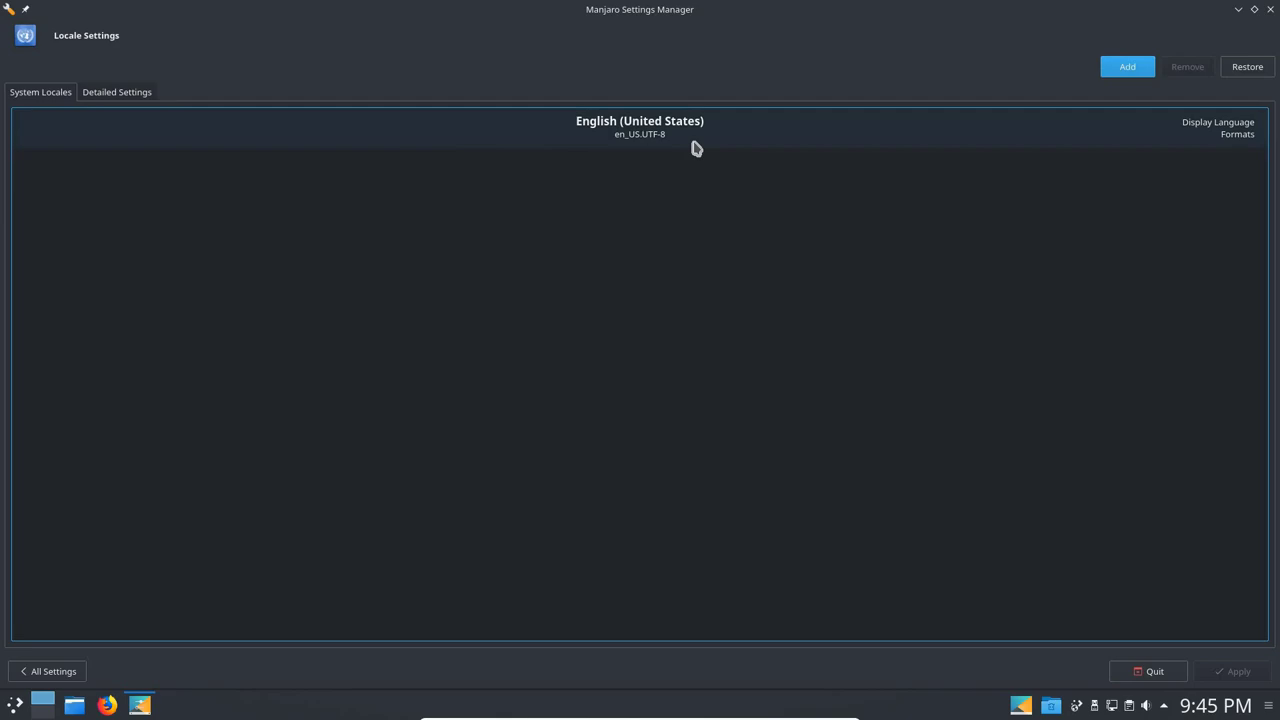
pyautogui.click(52, 672)
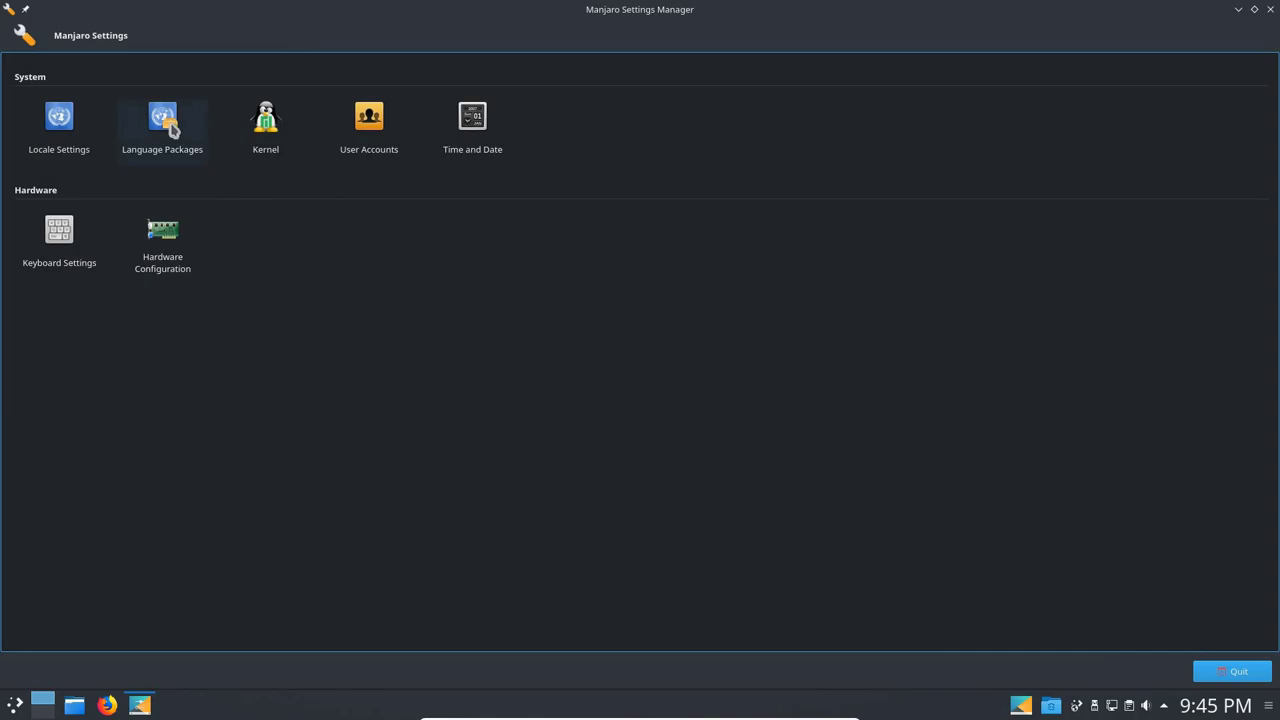
pyautogui.click(274, 124)
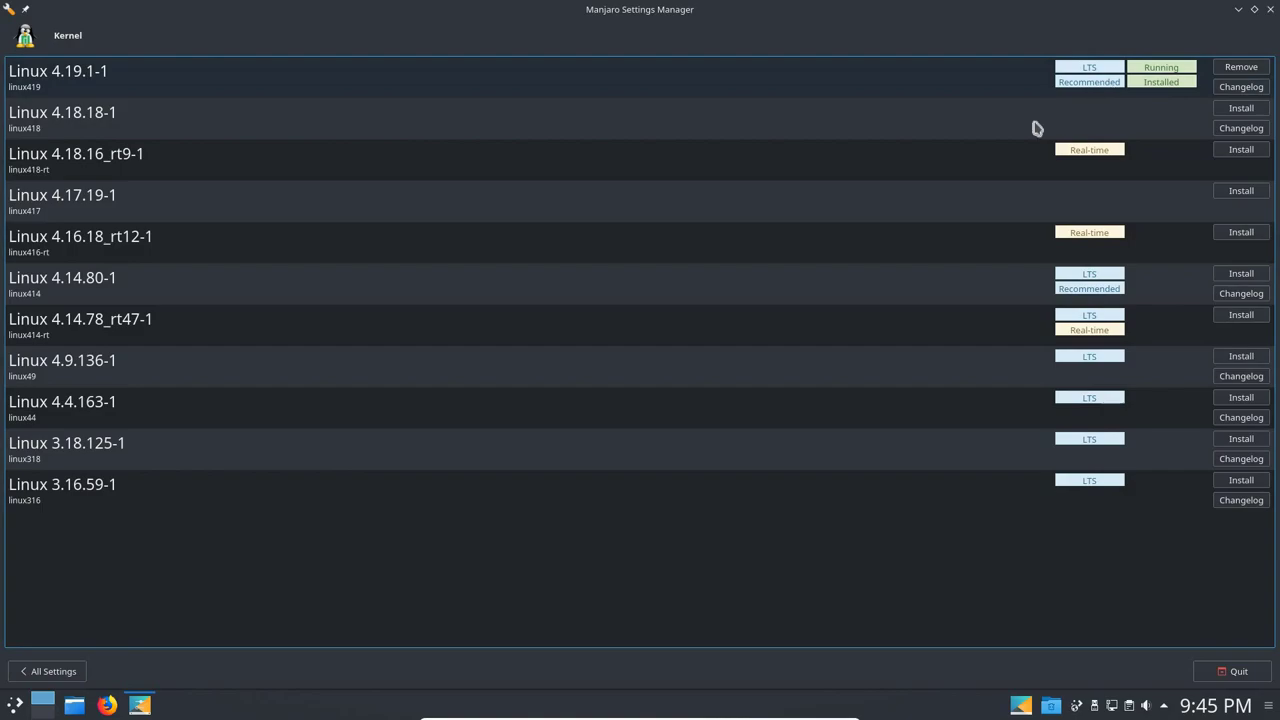
pyautogui.click(45, 673)
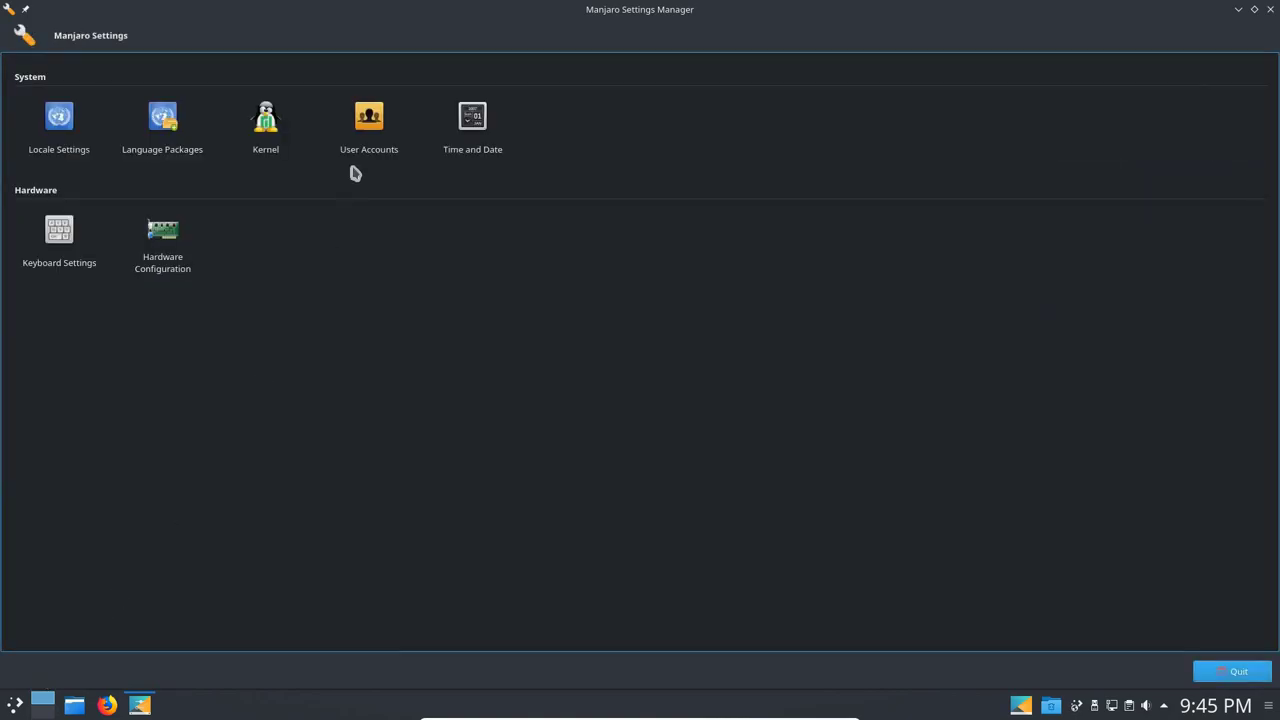
# View the two accounts on the User Accounts page, then hide the settings window.
pyautogui.click(368, 122)
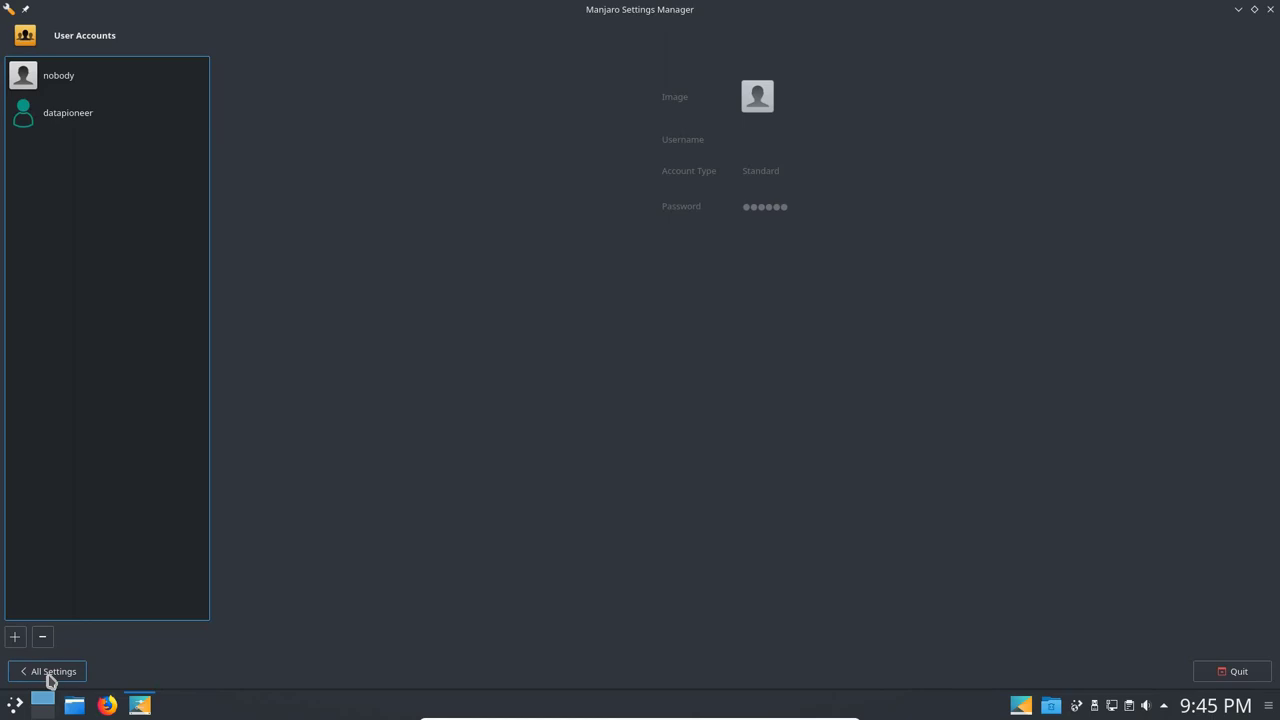
pyautogui.click(1239, 10)
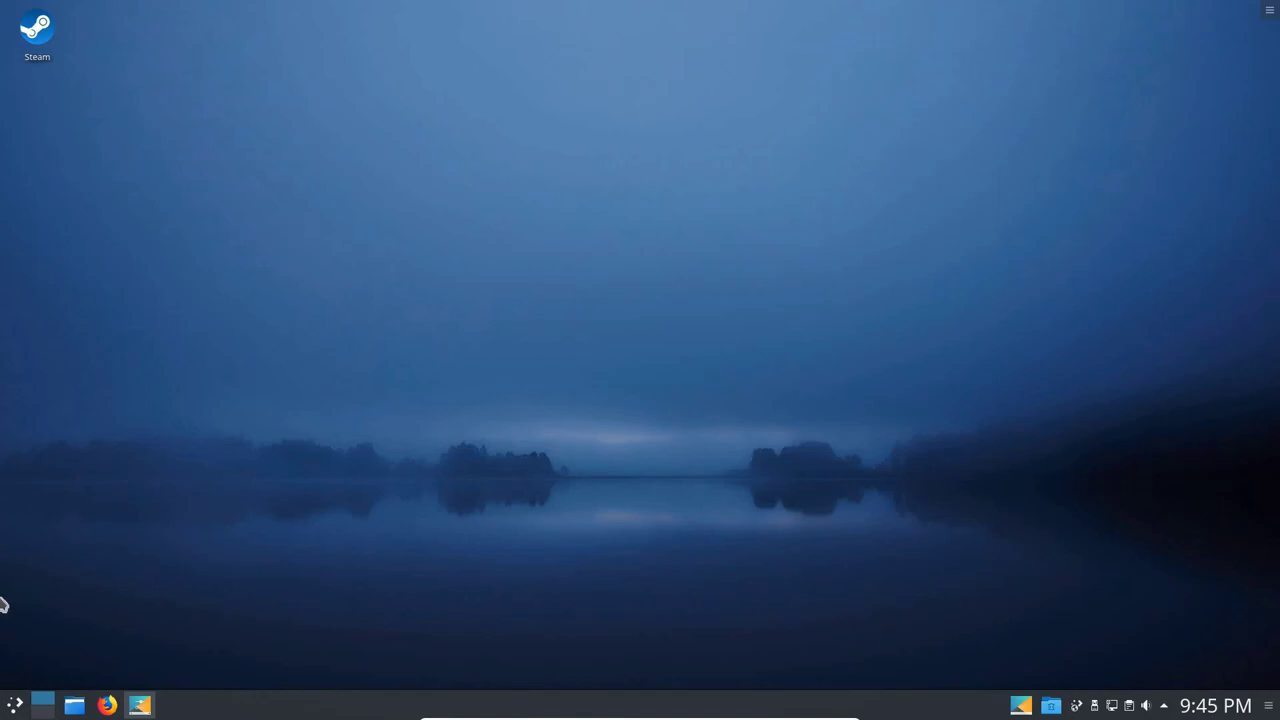
# Launch gFTP and open the local Pictures folder.
pyautogui.click(14, 705)
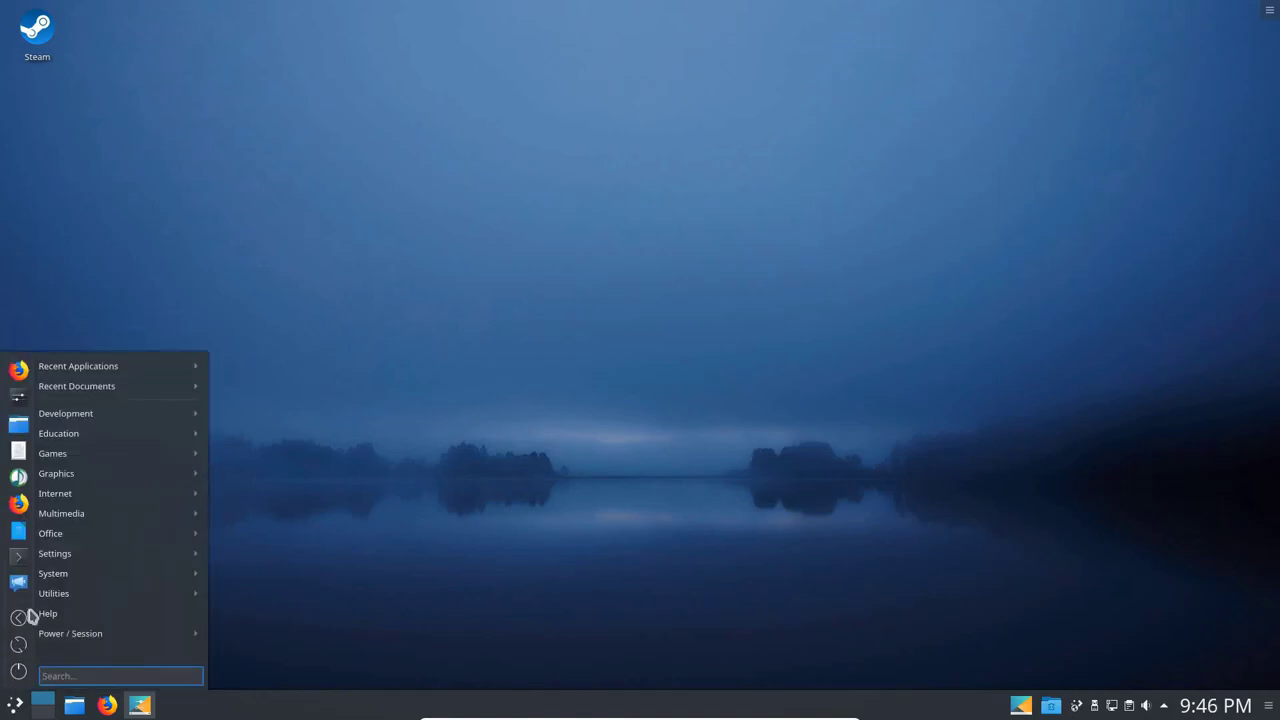
pyautogui.moveTo(62, 503)
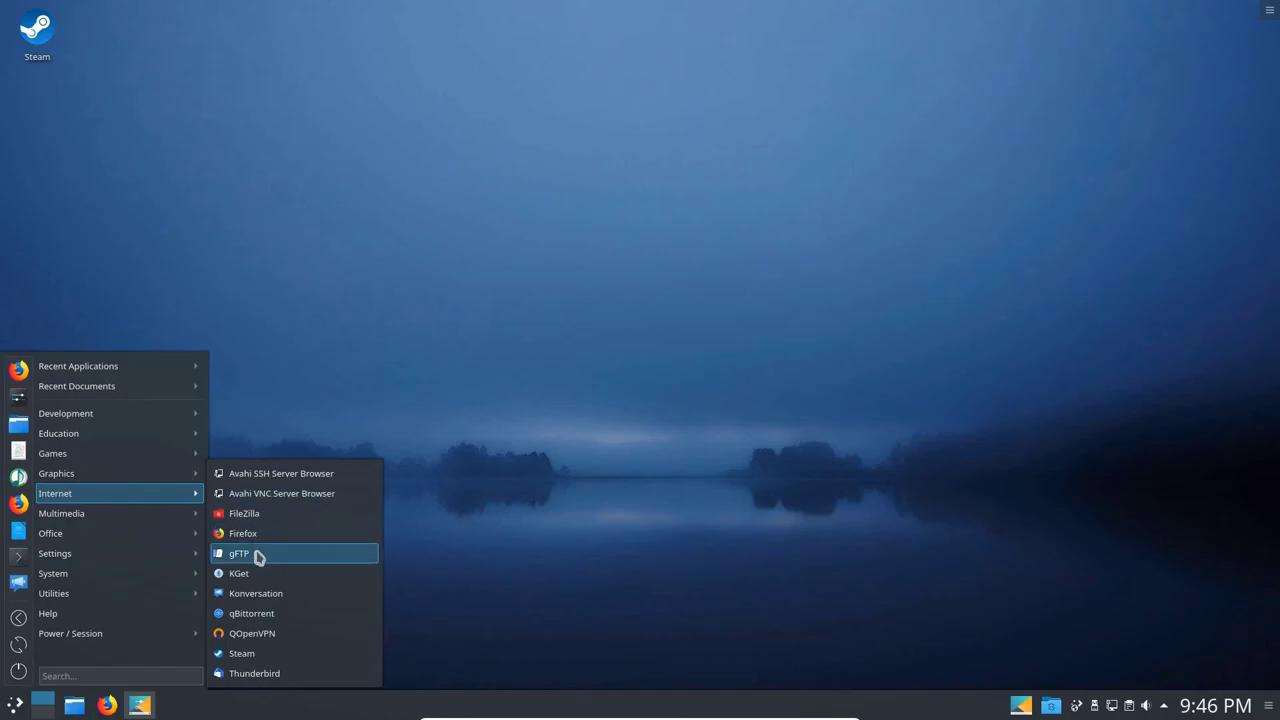
pyautogui.click(258, 556)
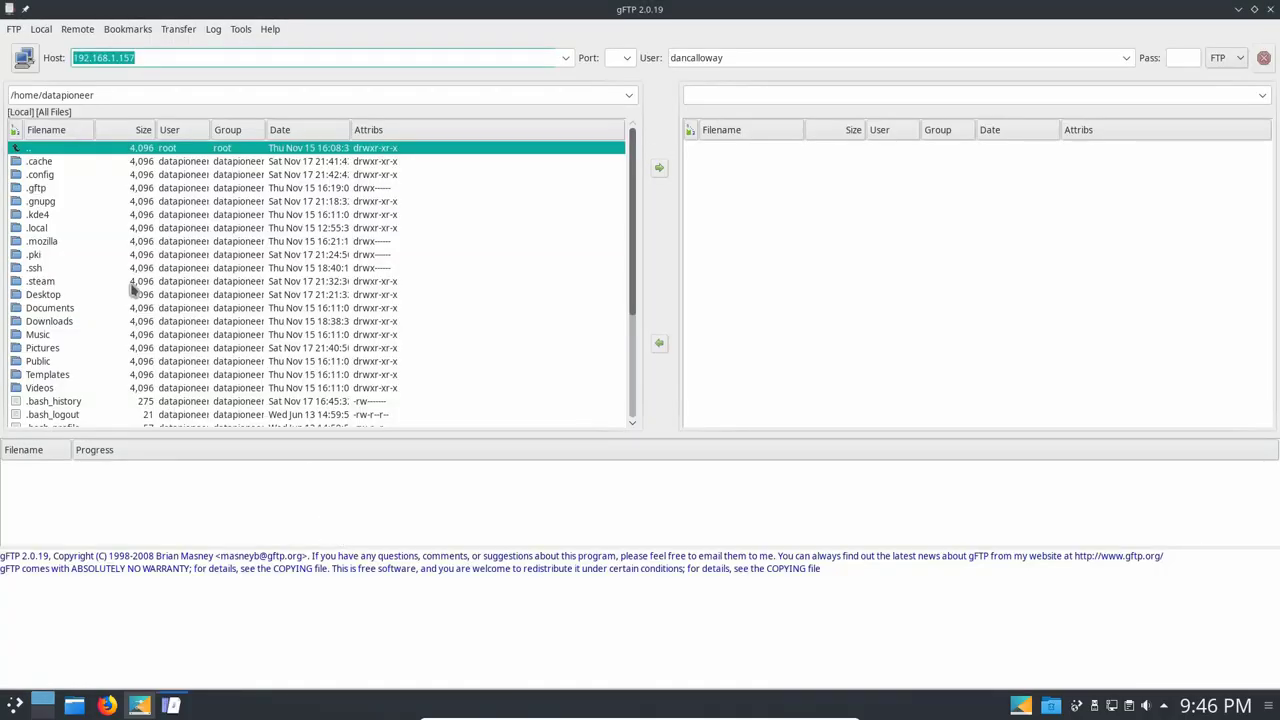
pyautogui.click(47, 349)
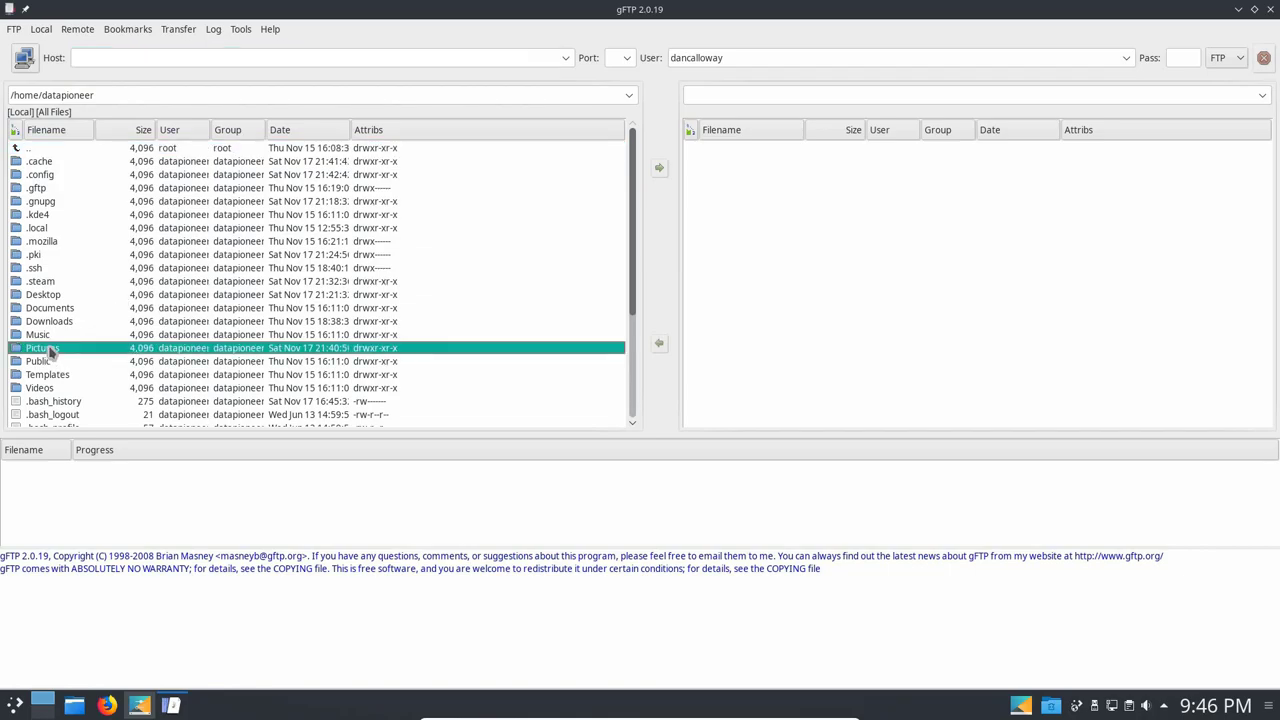
pyautogui.doubleClick(47, 349)
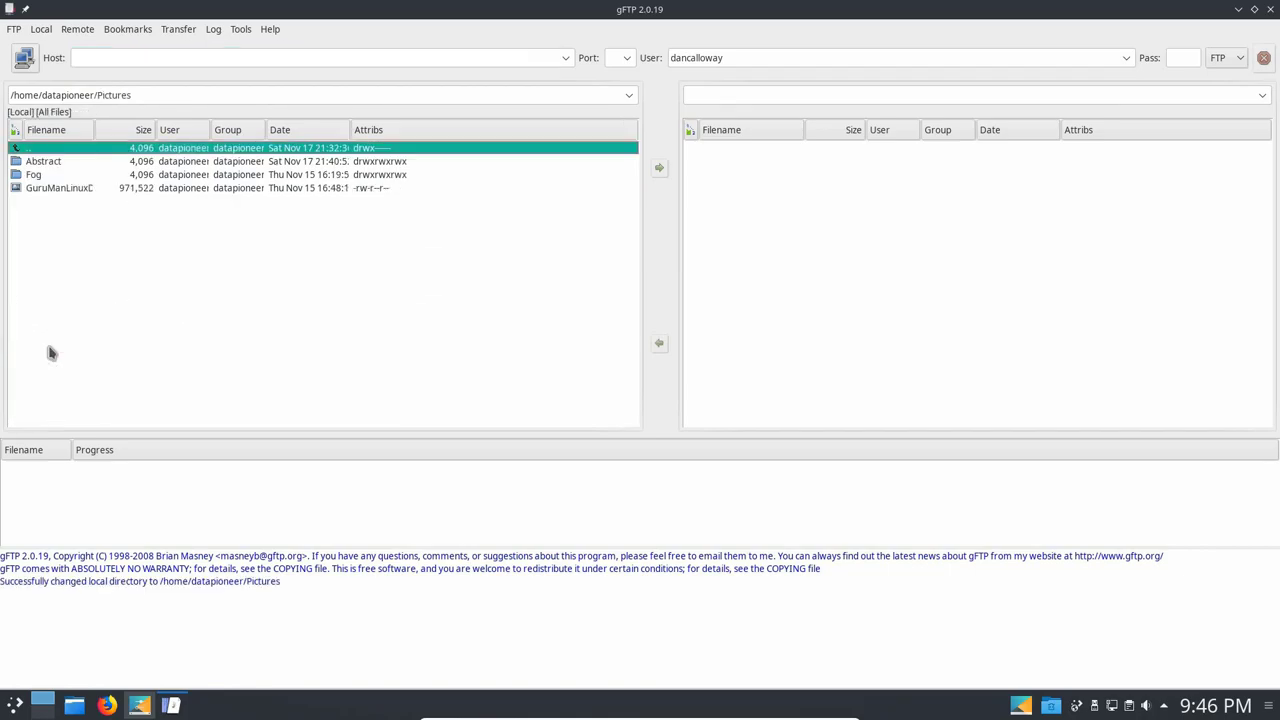
# Connect to the FTP server at 192.168.1.157, confirming the password.
pyautogui.click(98, 58)
pyautogui.write('192.168.1.157')
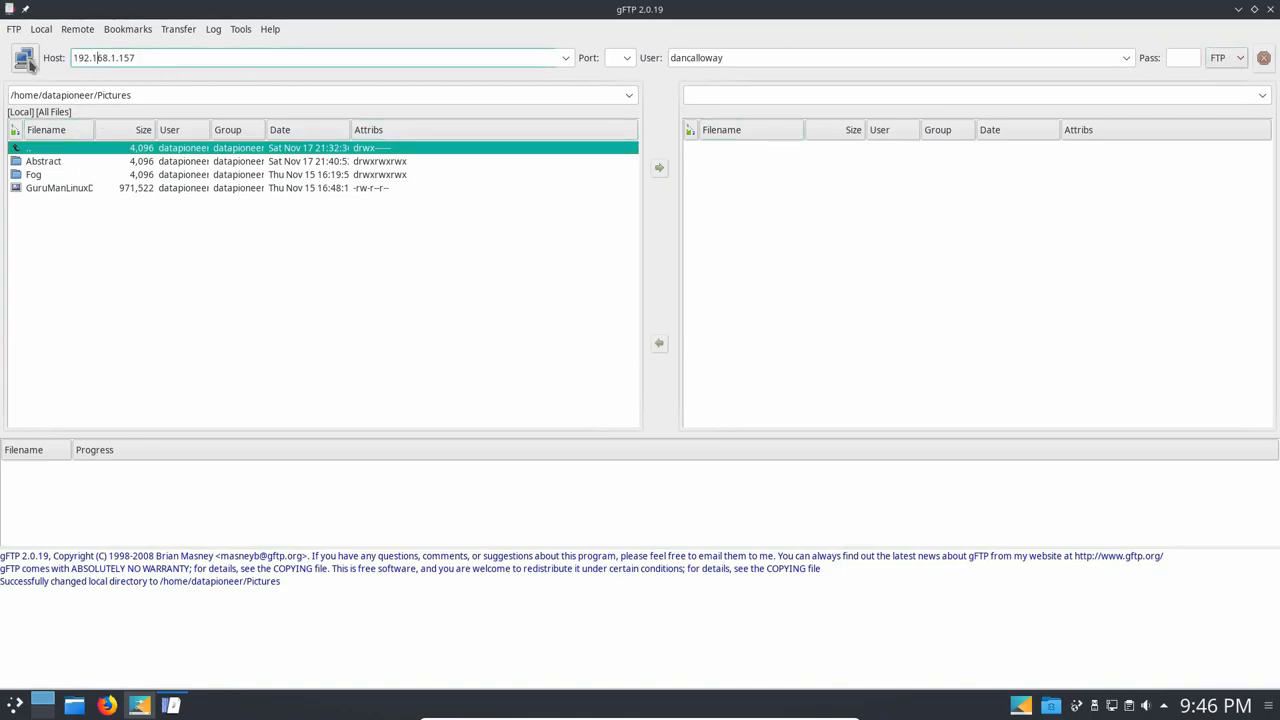
pyautogui.click(25, 60)
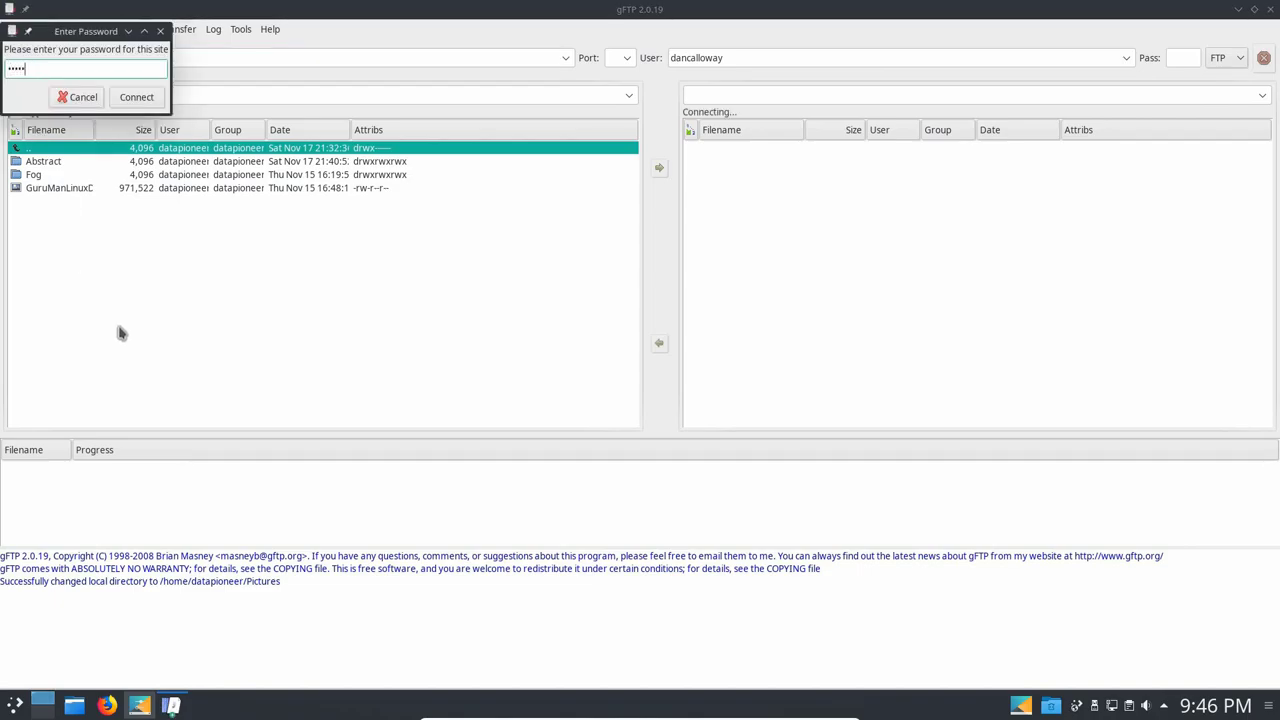
pyautogui.press('Return')
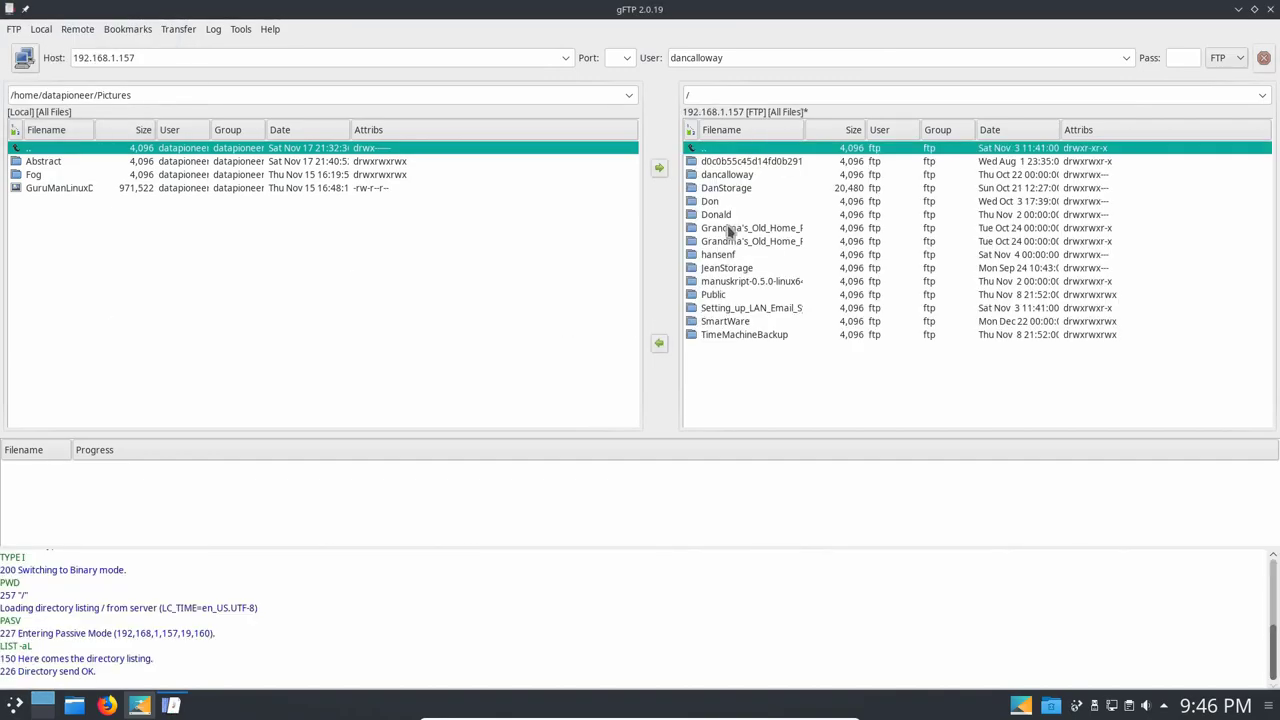
# Browse the server's Public and Shared Pictures folders, then go back up to the root.
pyautogui.click(714, 296)
pyautogui.doubleClick(714, 296)
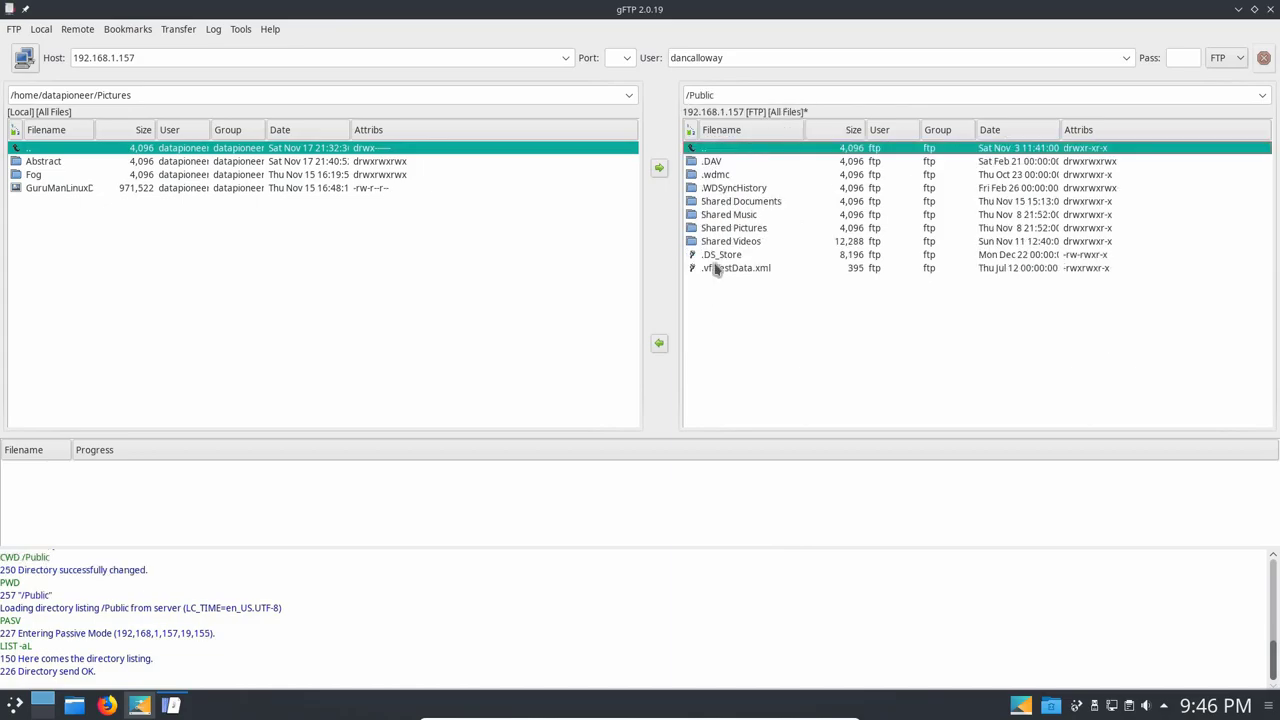
pyautogui.doubleClick(733, 228)
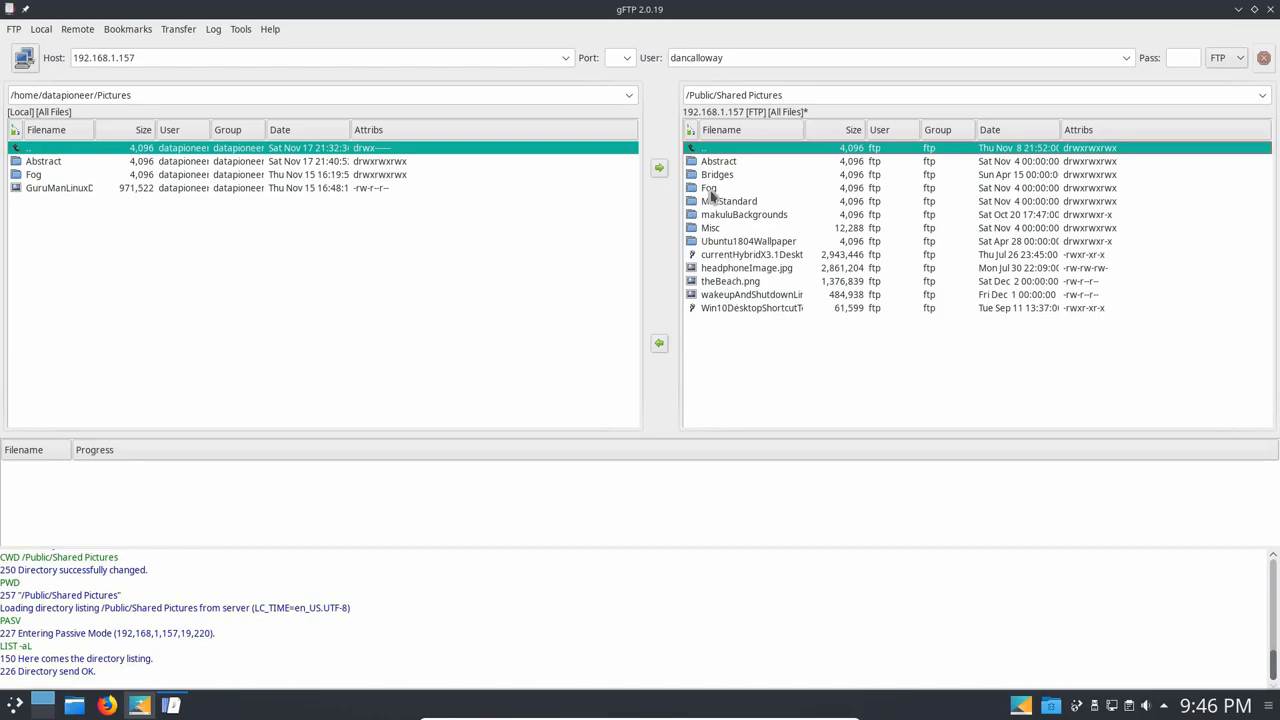
pyautogui.doubleClick(692, 150)
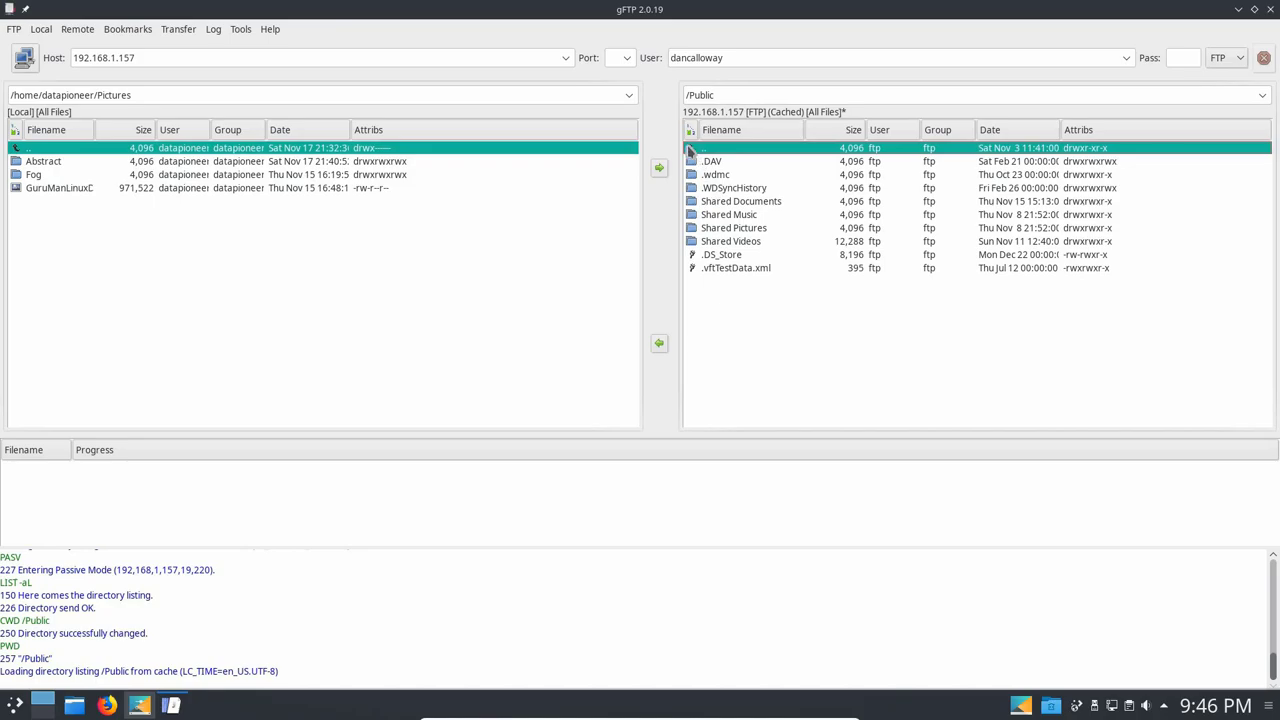
pyautogui.doubleClick(692, 150)
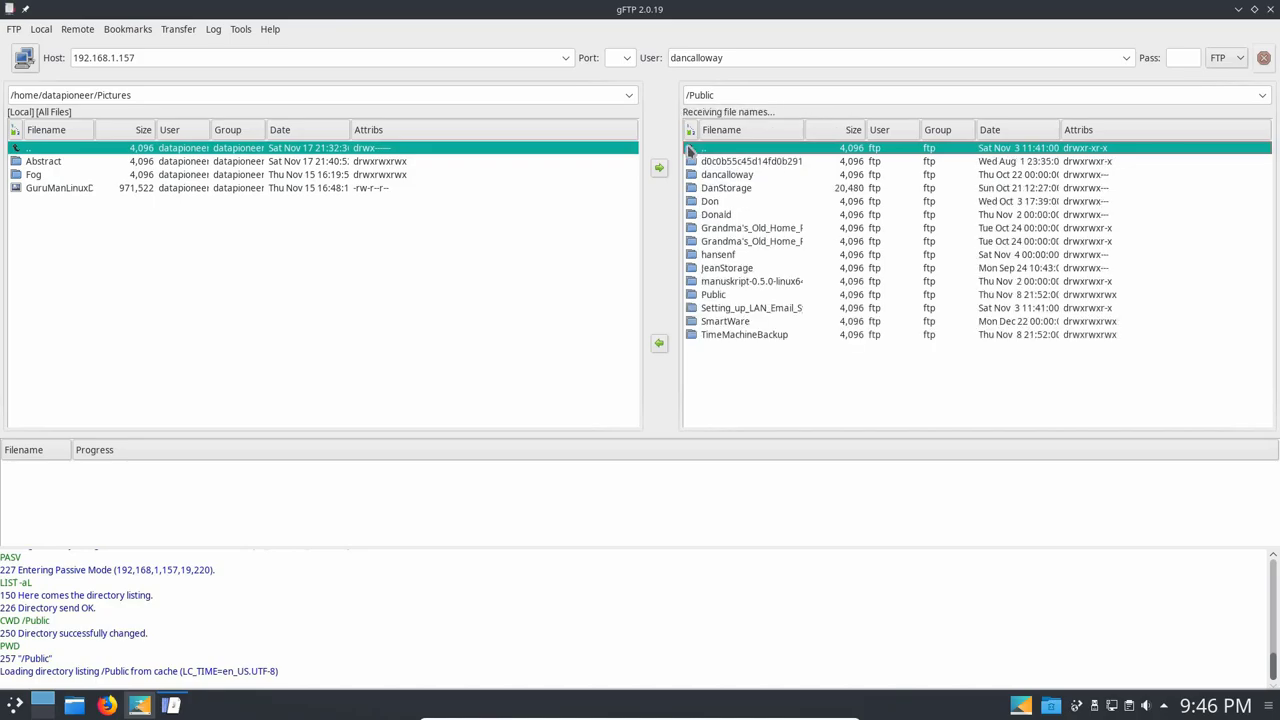
# Open the DanStorage folder, scroll through its listing, and select its Pictures folder.
pyautogui.doubleClick(713, 190)
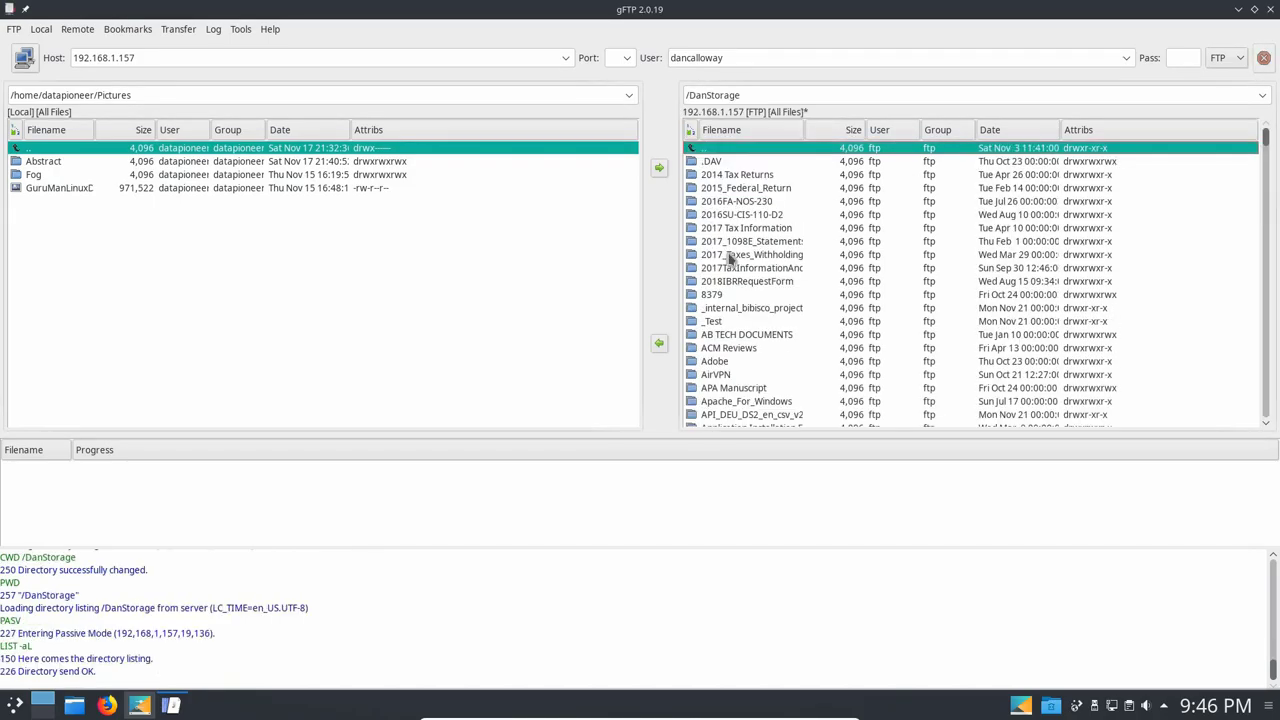
pyautogui.scroll(-3, 740, 274)
pyautogui.scroll(-4, 740, 277)
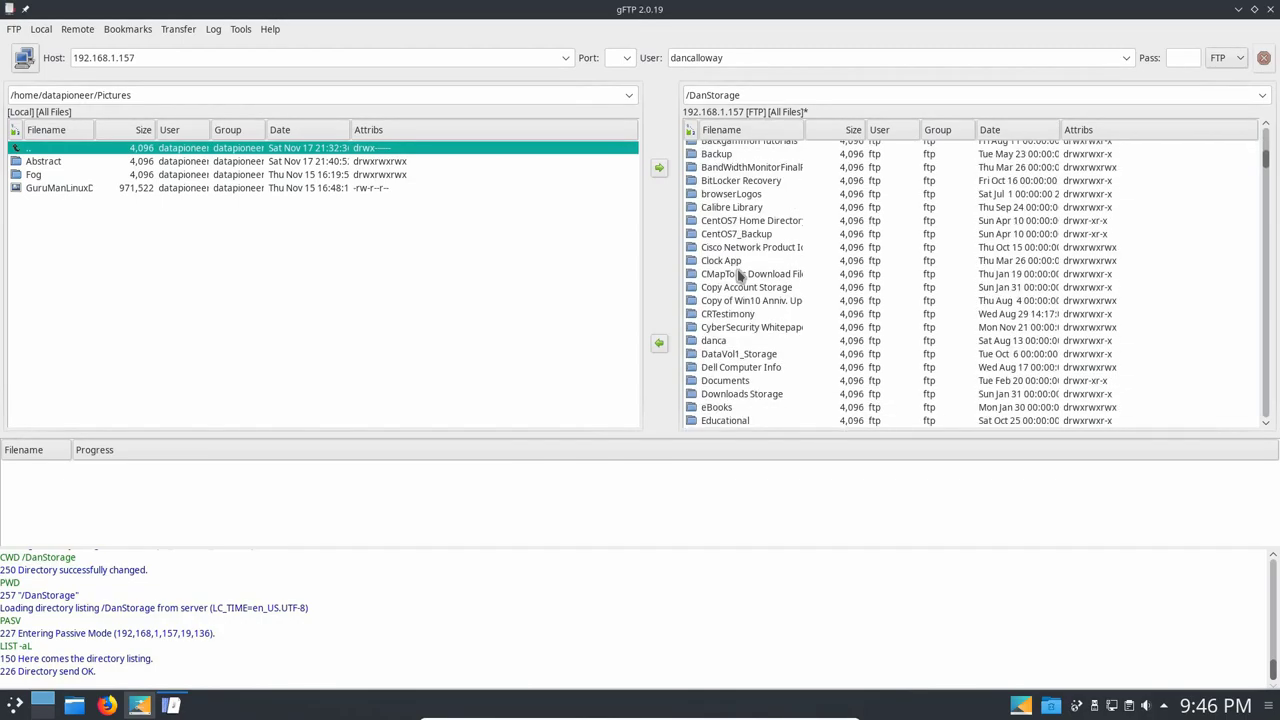
pyautogui.scroll(-3, 740, 277)
pyautogui.scroll(-13, 740, 277)
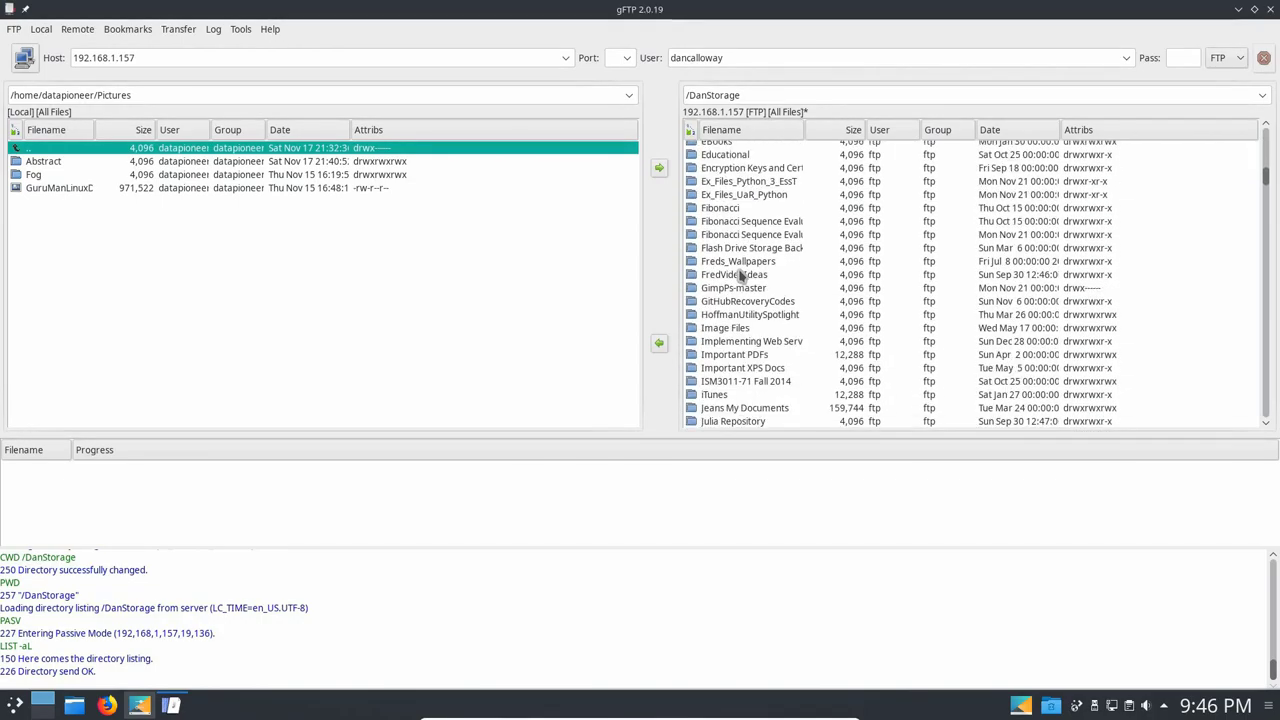
pyautogui.scroll(-20, 740, 277)
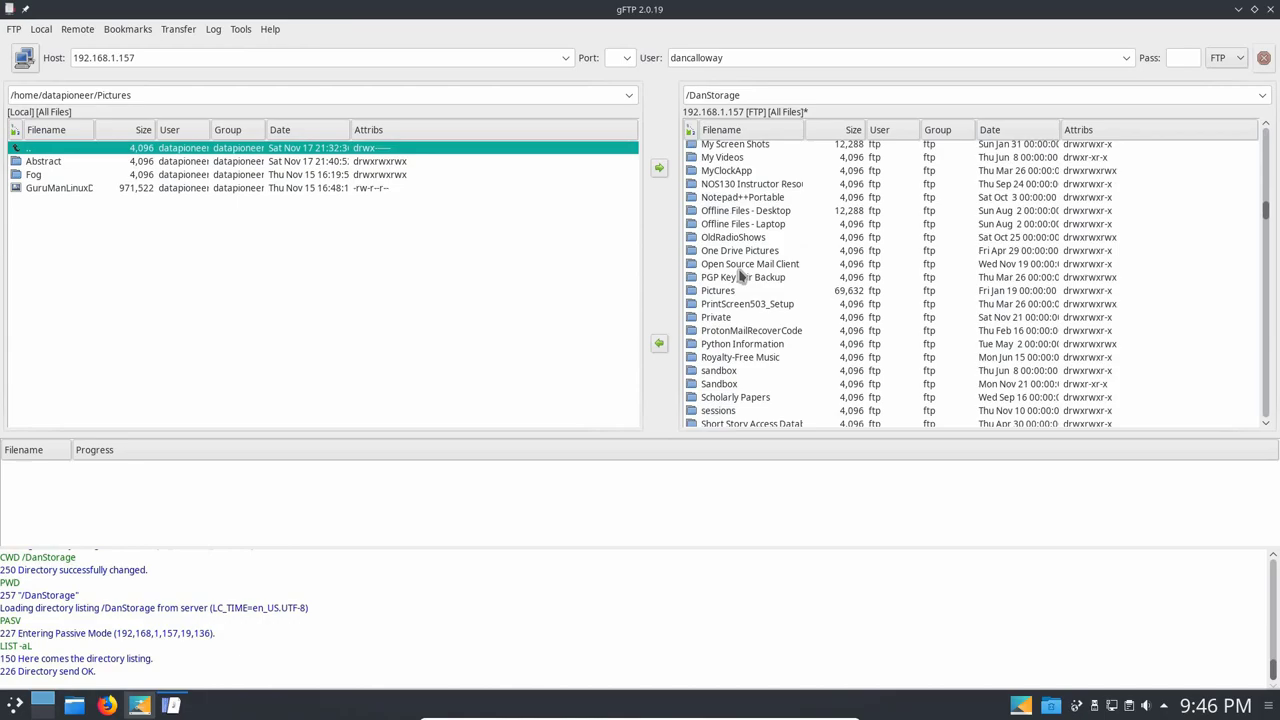
pyautogui.scroll(-15, 740, 275)
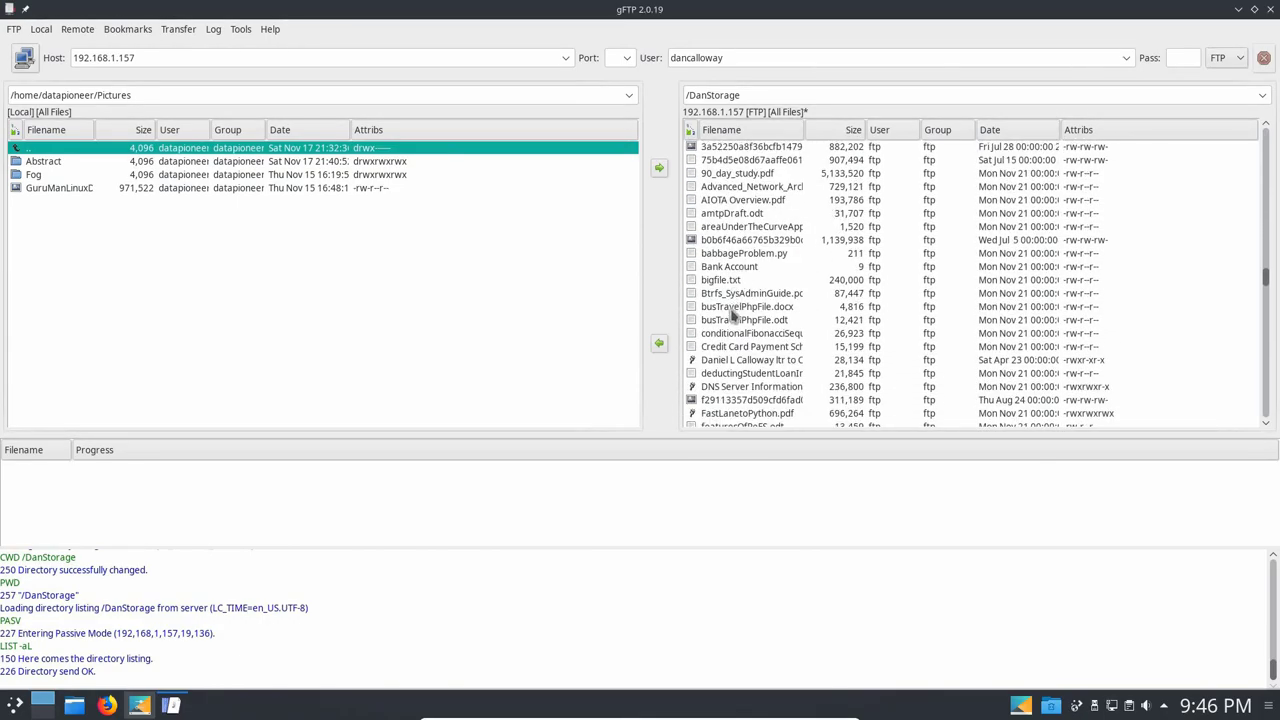
pyautogui.scroll(-3, 754, 340)
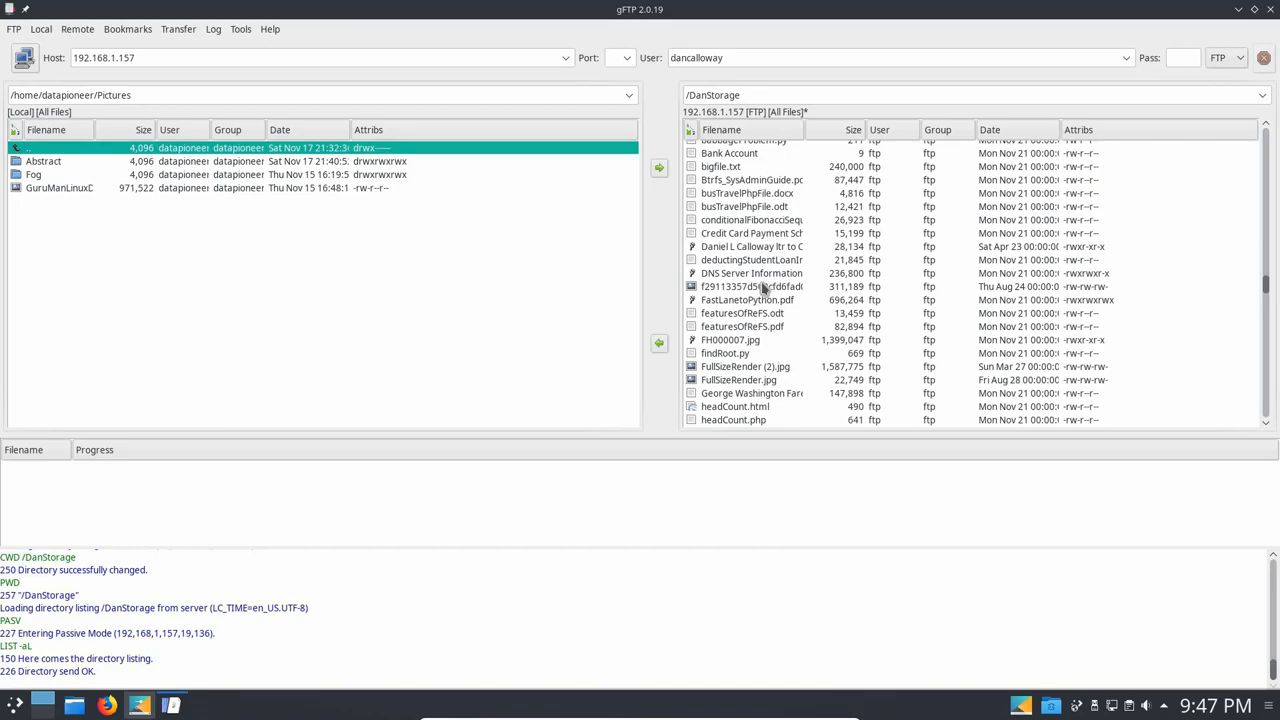
pyautogui.scroll(-4, 763, 287)
pyautogui.scroll(4, 763, 287)
pyautogui.scroll(3, 763, 288)
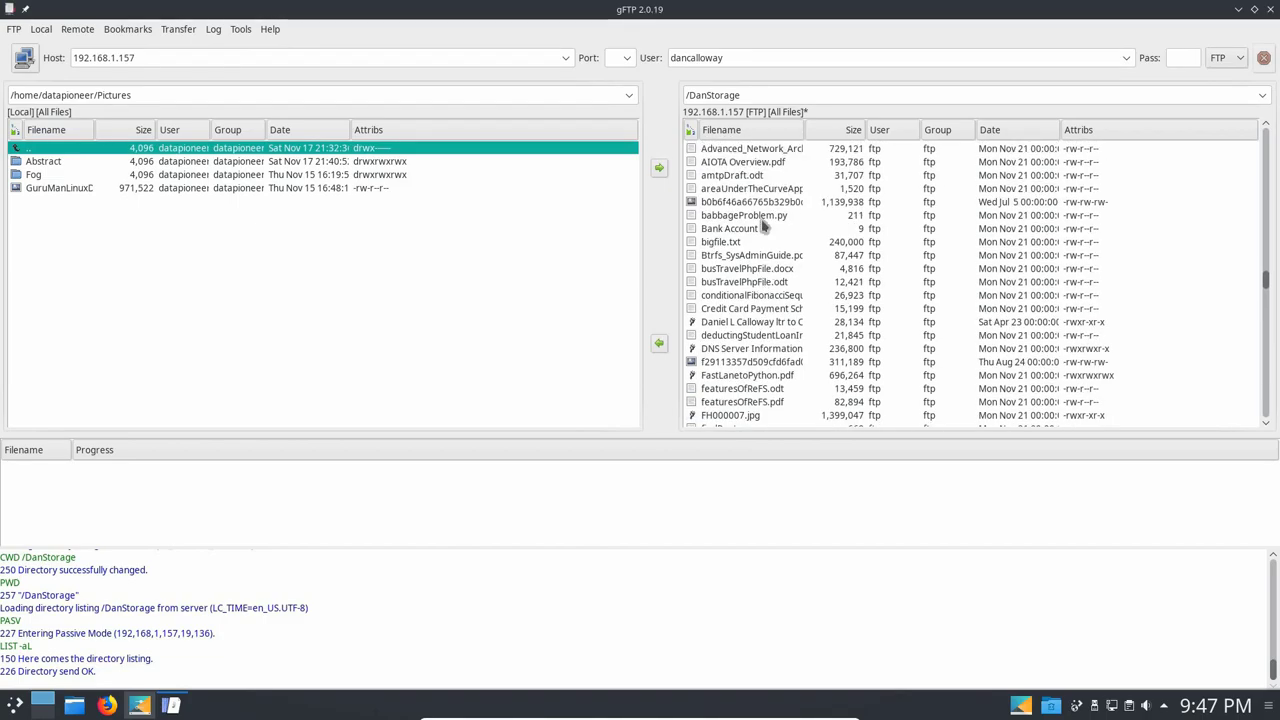
pyautogui.scroll(10, 738, 212)
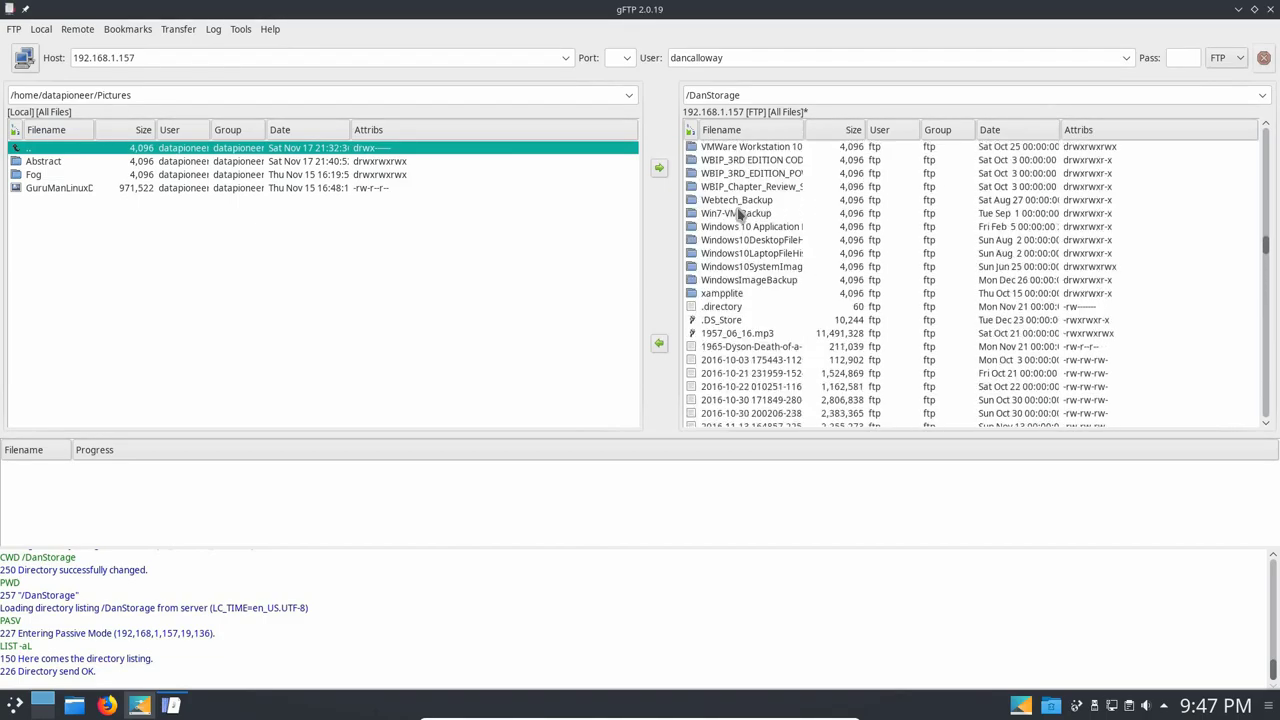
pyautogui.scroll(8, 738, 212)
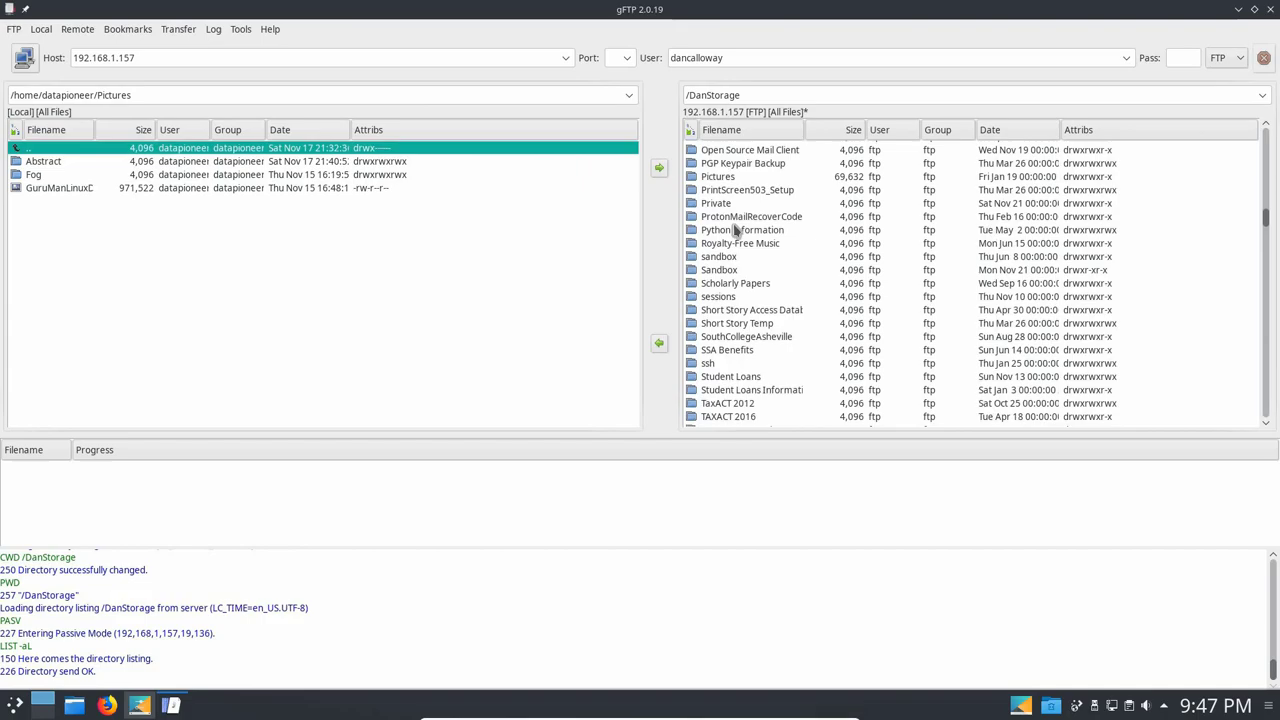
pyautogui.scroll(-1, 735, 230)
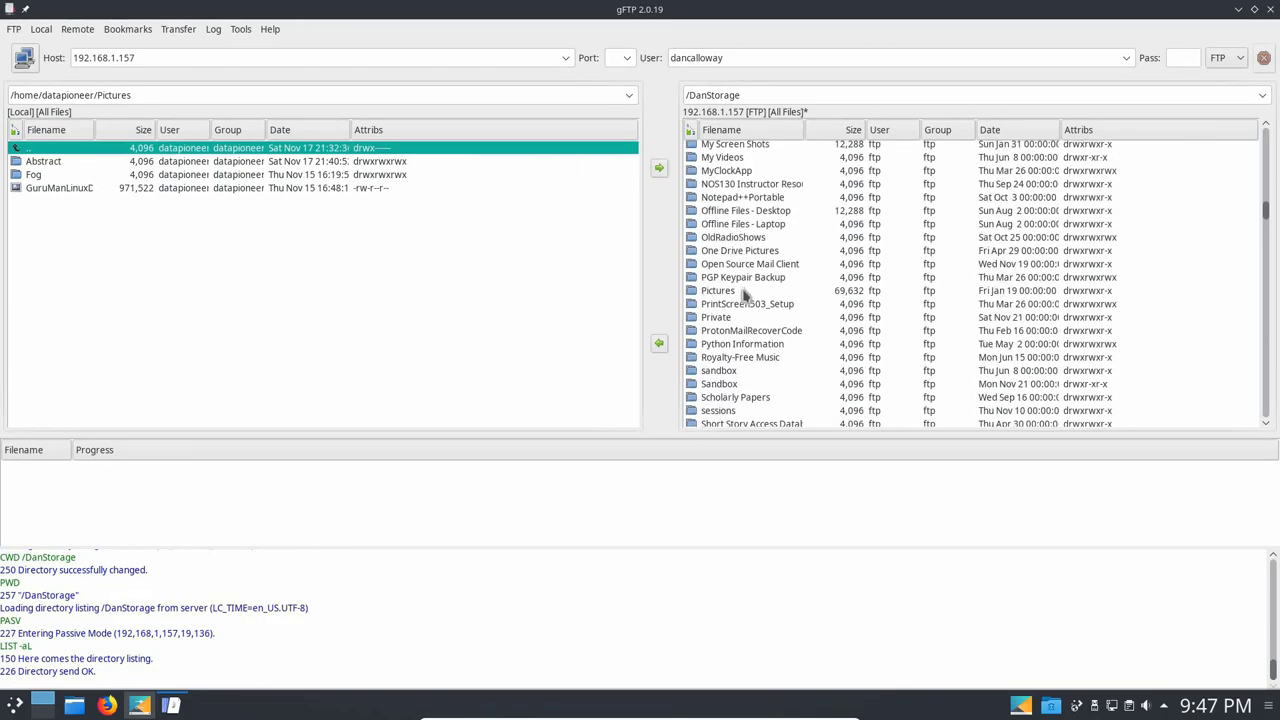
pyautogui.click(737, 291)
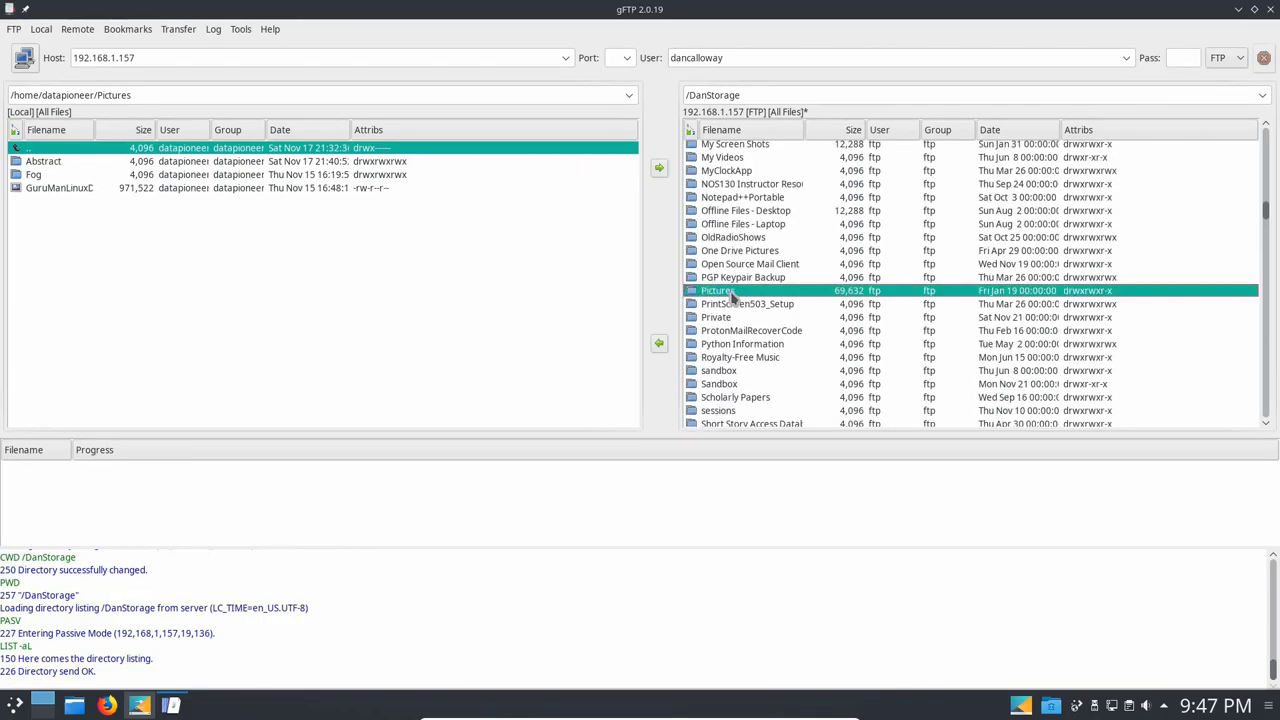
# Open /DanStorage/Pictures and download the 526,125-byte JPEG portrait into local Pictures.
pyautogui.doubleClick(731, 292)
pyautogui.scroll(-5, 733, 305)
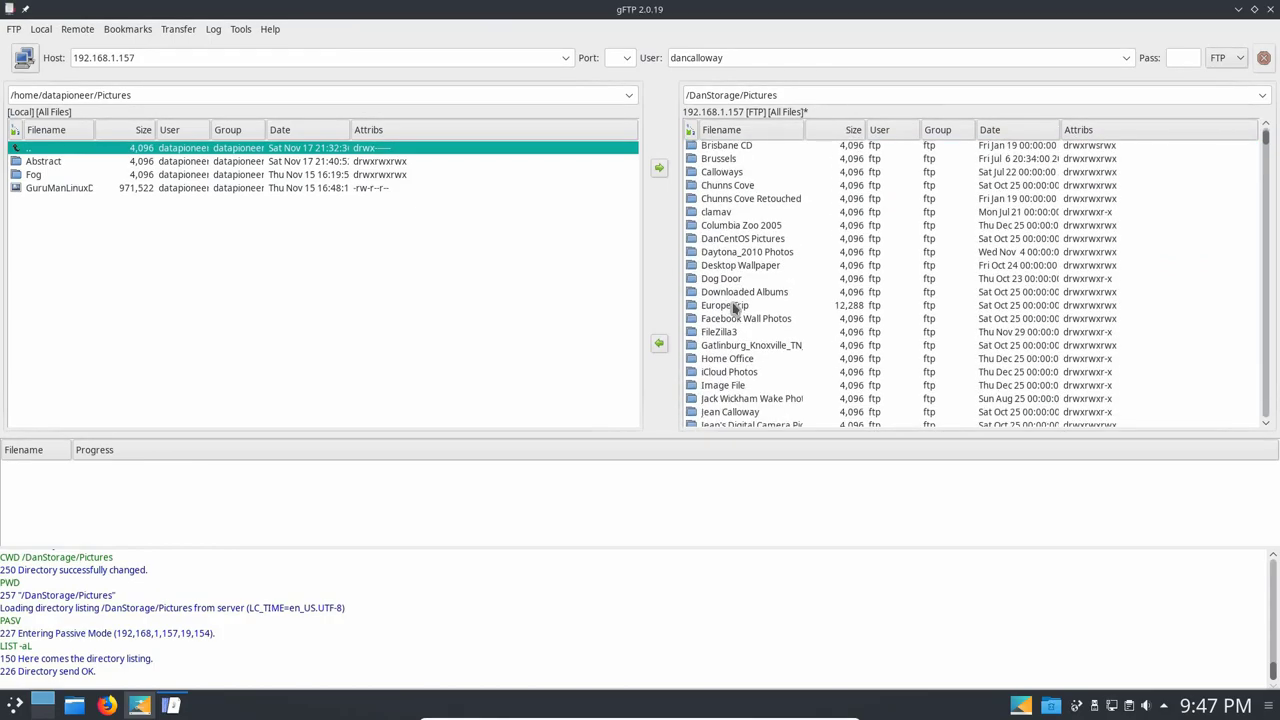
pyautogui.scroll(-9, 733, 308)
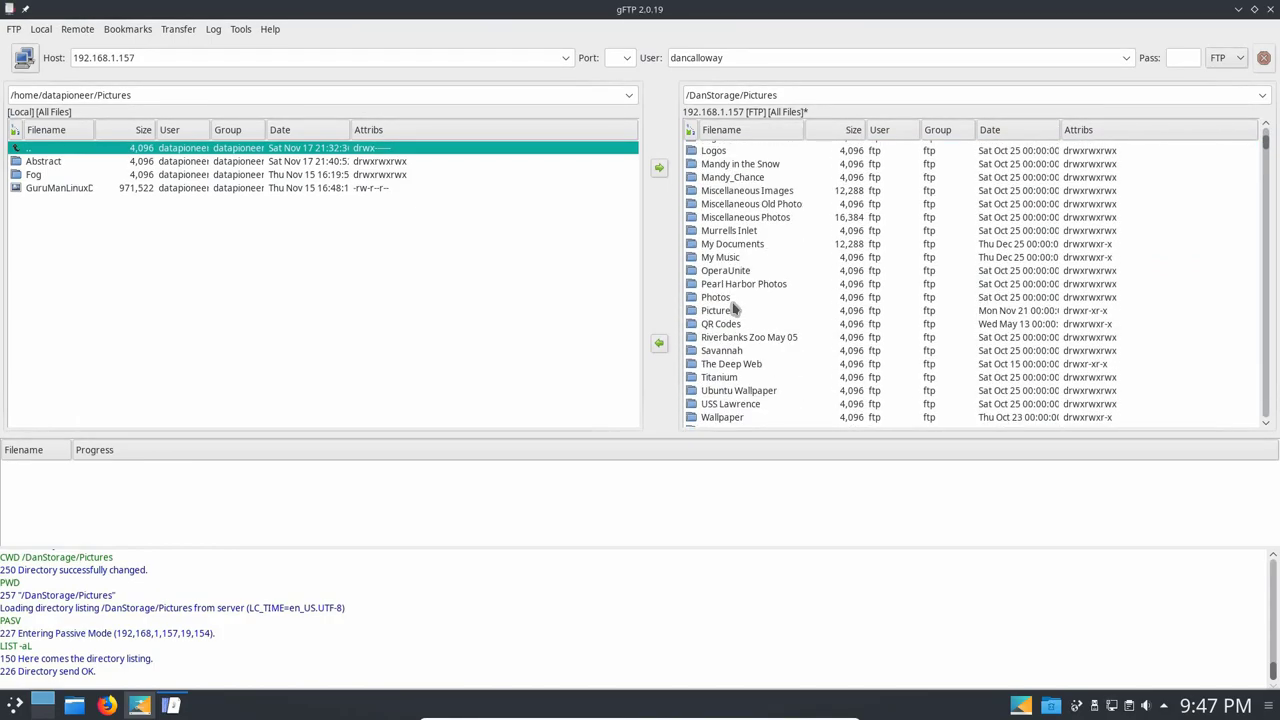
pyautogui.scroll(-11, 733, 308)
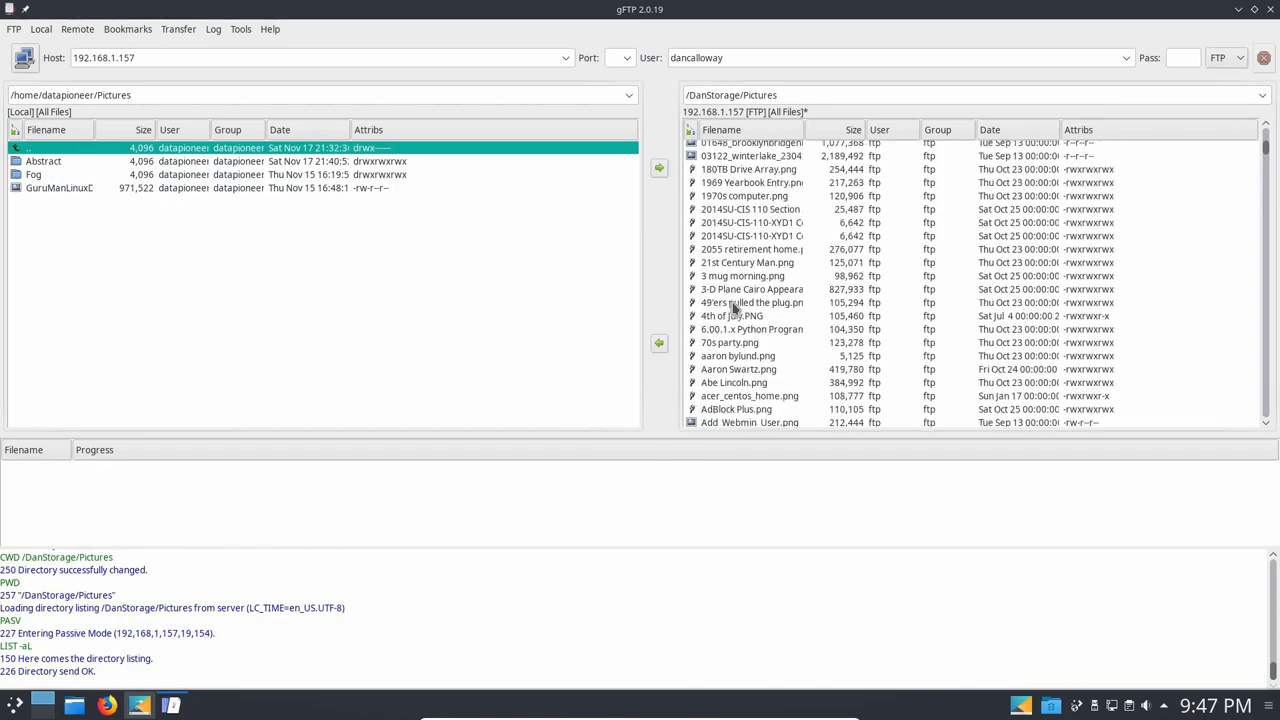
pyautogui.scroll(-15, 733, 308)
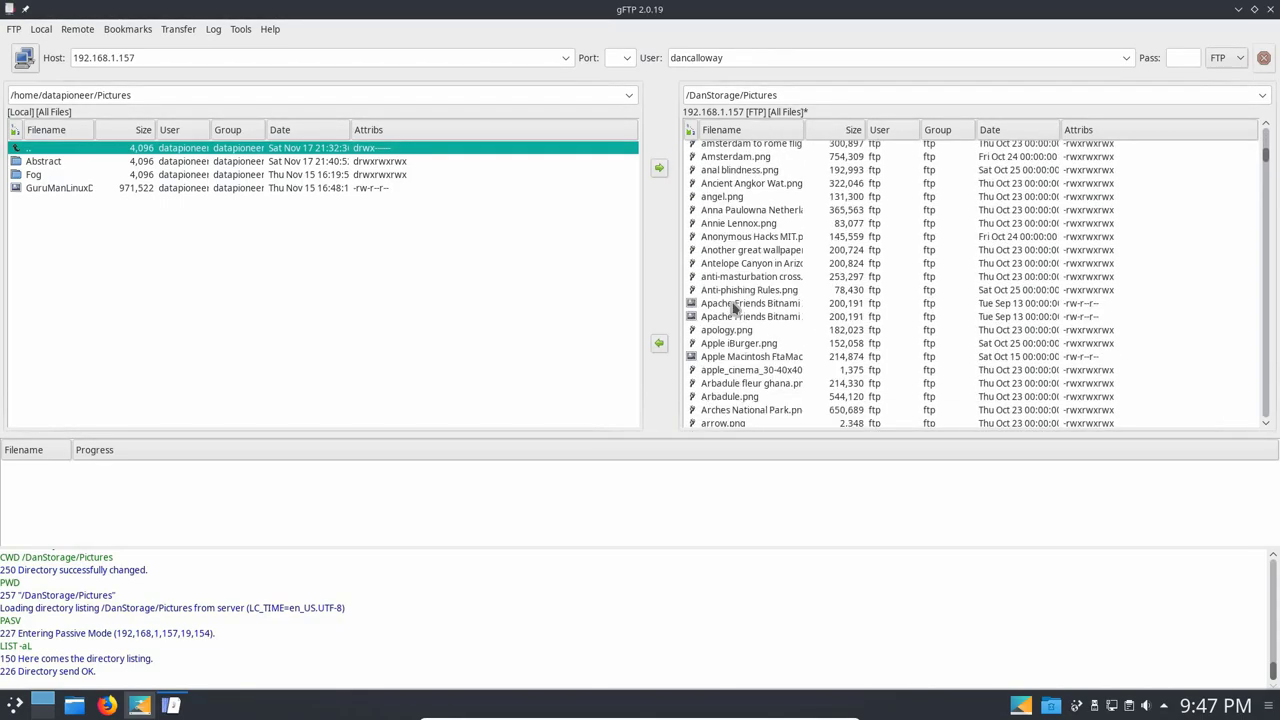
pyautogui.scroll(-15, 733, 308)
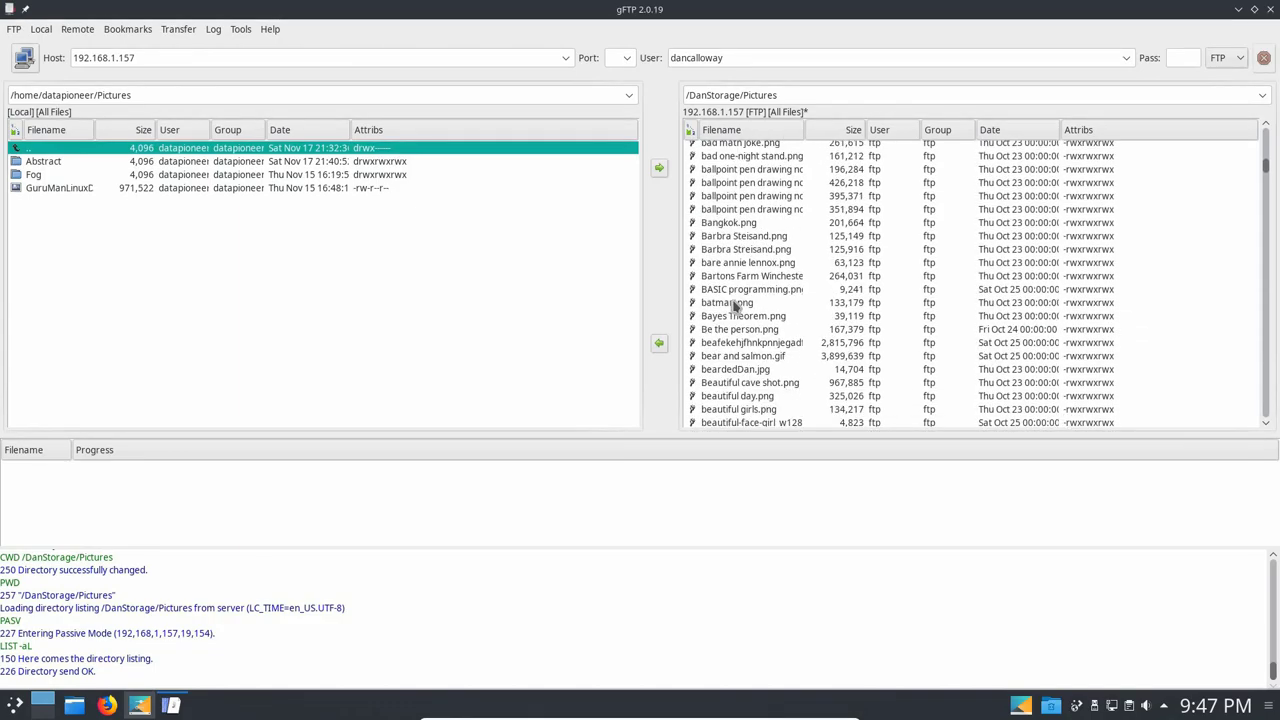
pyautogui.scroll(-14, 733, 308)
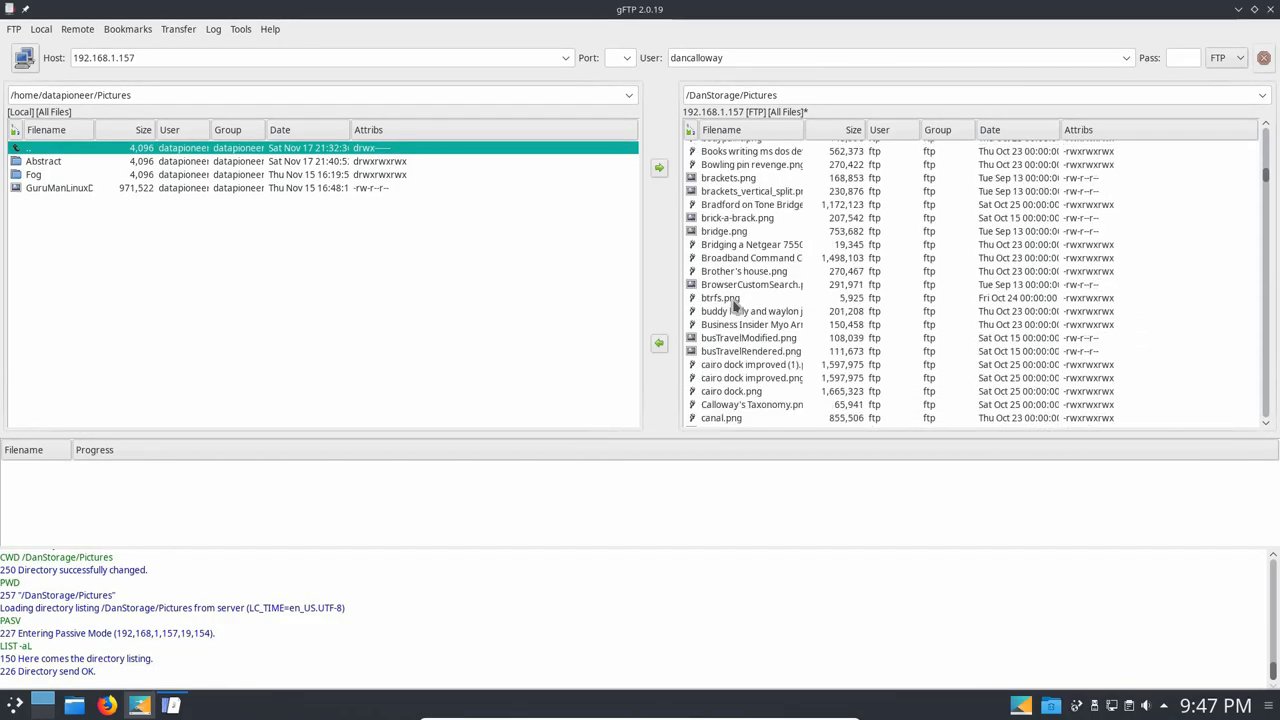
pyautogui.scroll(-15, 735, 307)
pyautogui.scroll(-15, 737, 307)
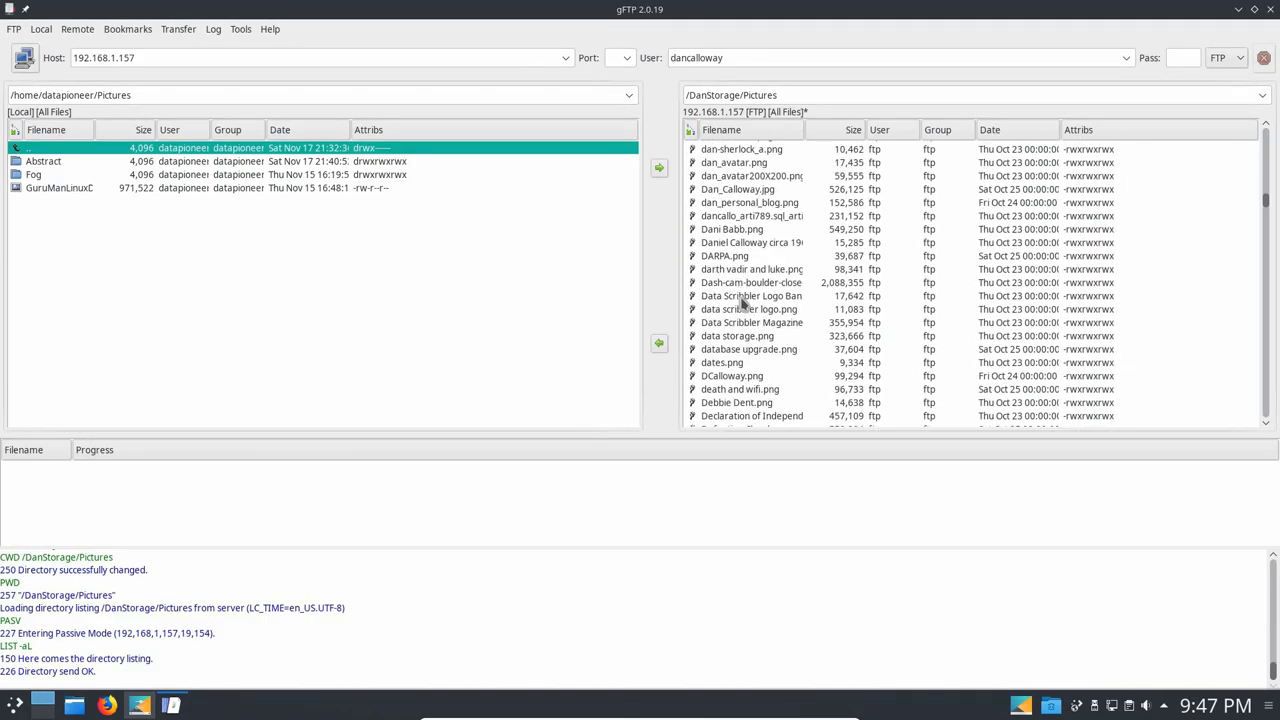
pyautogui.click(754, 191)
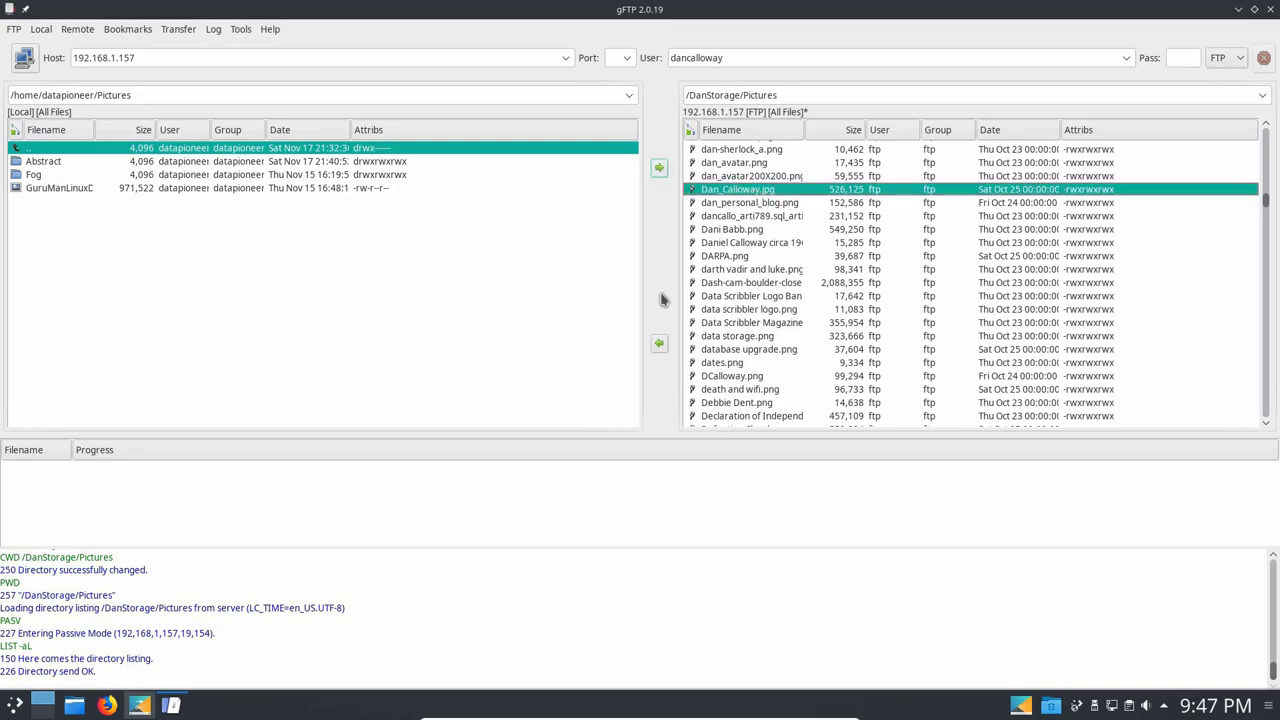
pyautogui.click(659, 344)
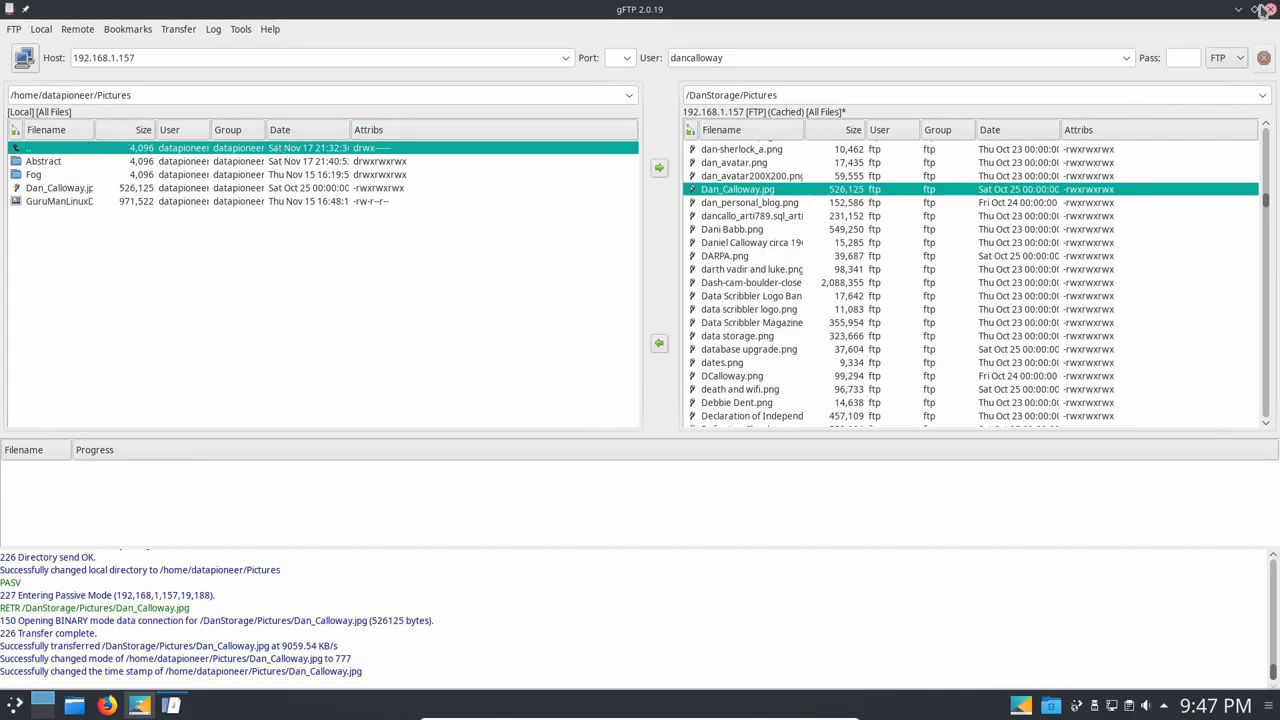
# Minimize gFTP and set the first account's picture to the portrait from Pictures, authorizing with the password.
pyautogui.click(1238, 10)
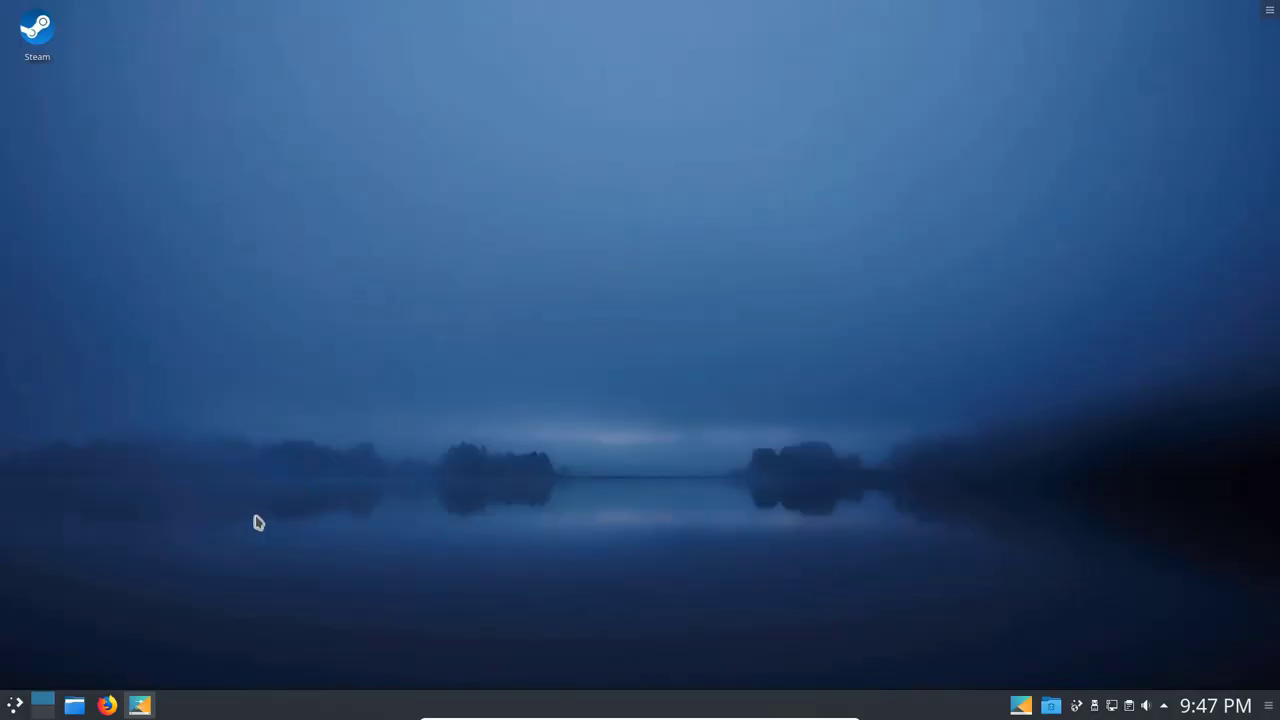
pyautogui.moveTo(141, 707)
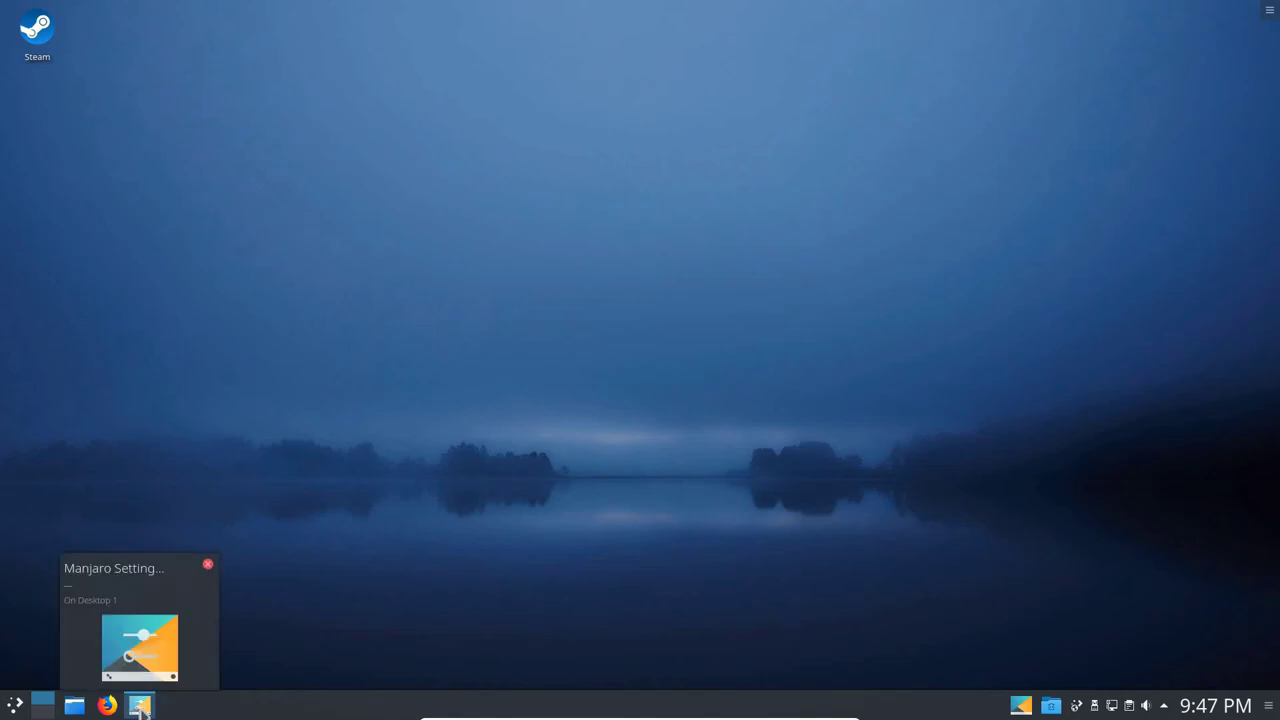
pyautogui.click(141, 707)
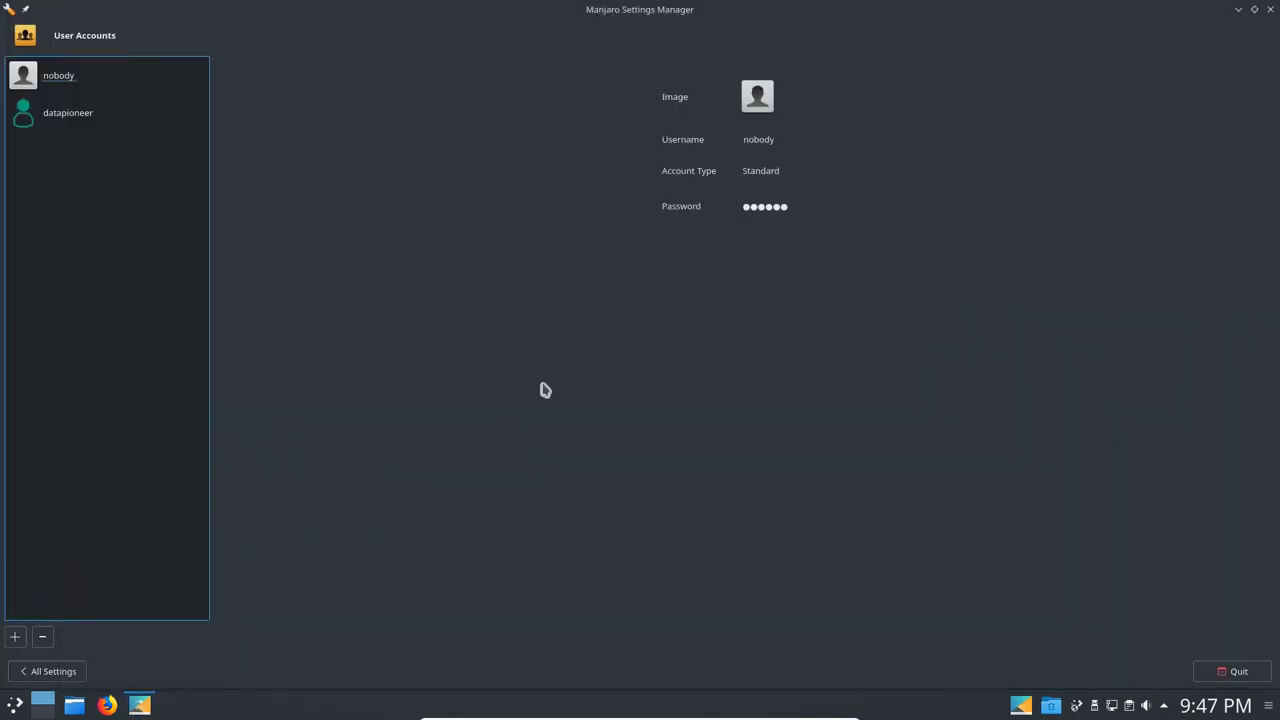
pyautogui.click(760, 101)
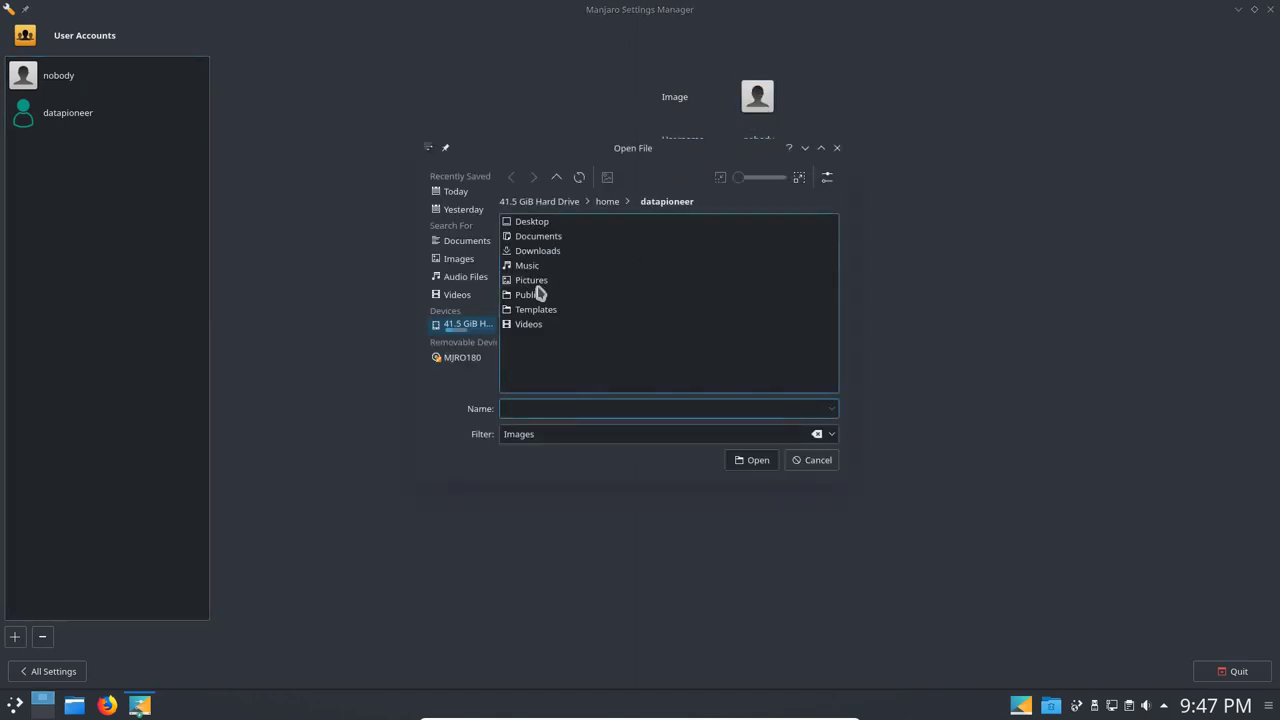
pyautogui.click(538, 284)
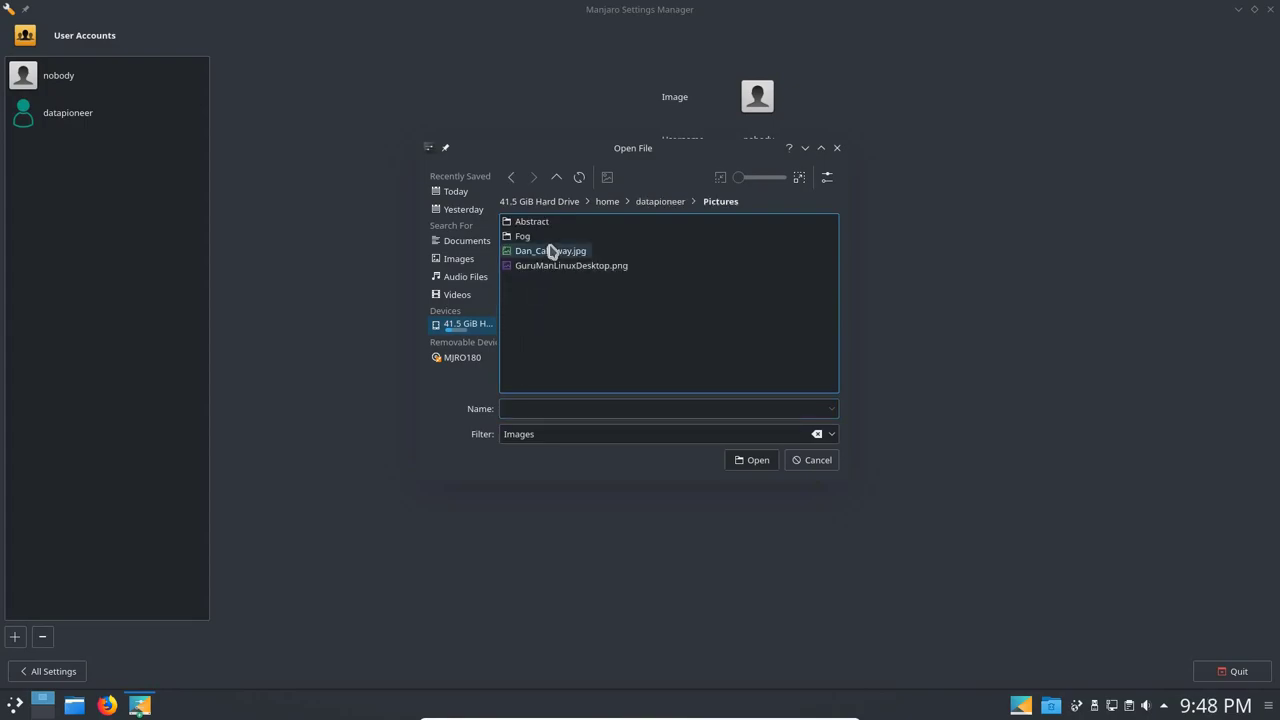
pyautogui.doubleClick(550, 251)
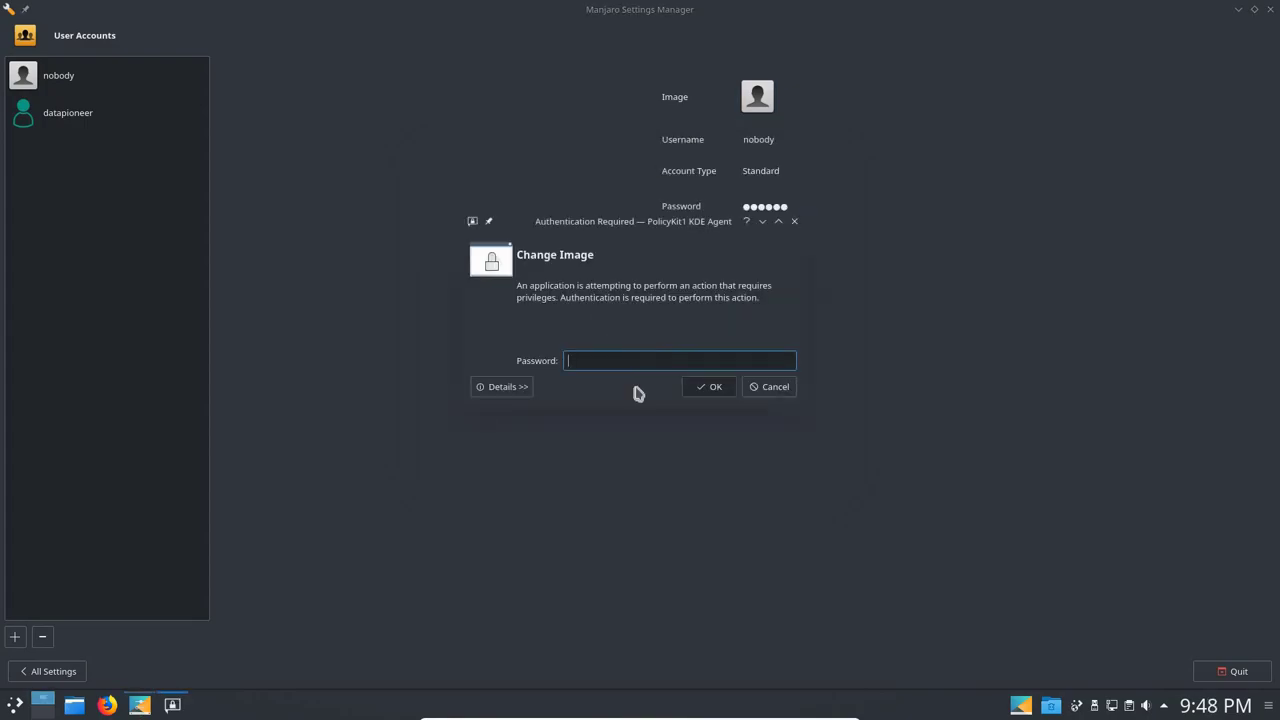
pyautogui.write('************')
pyautogui.press('Return')
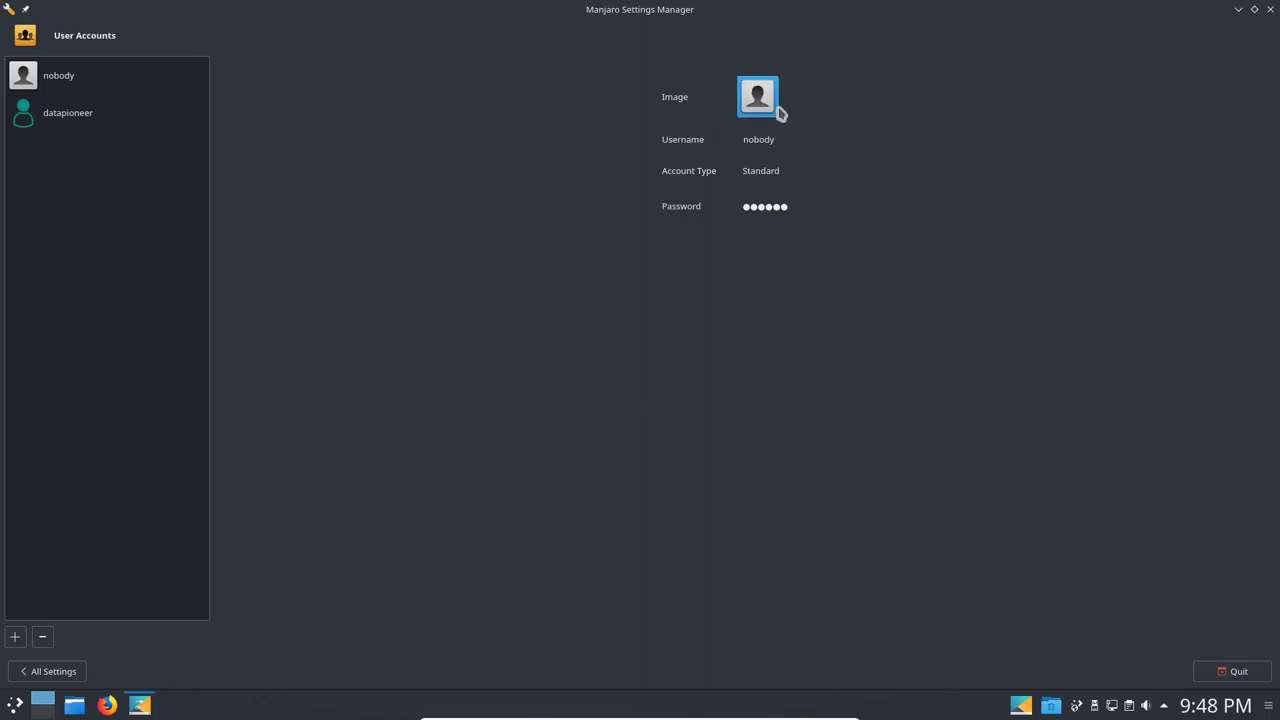
# Give the administrator account the same photo, then quit Manjaro Settings Manager.
pyautogui.click(53, 126)
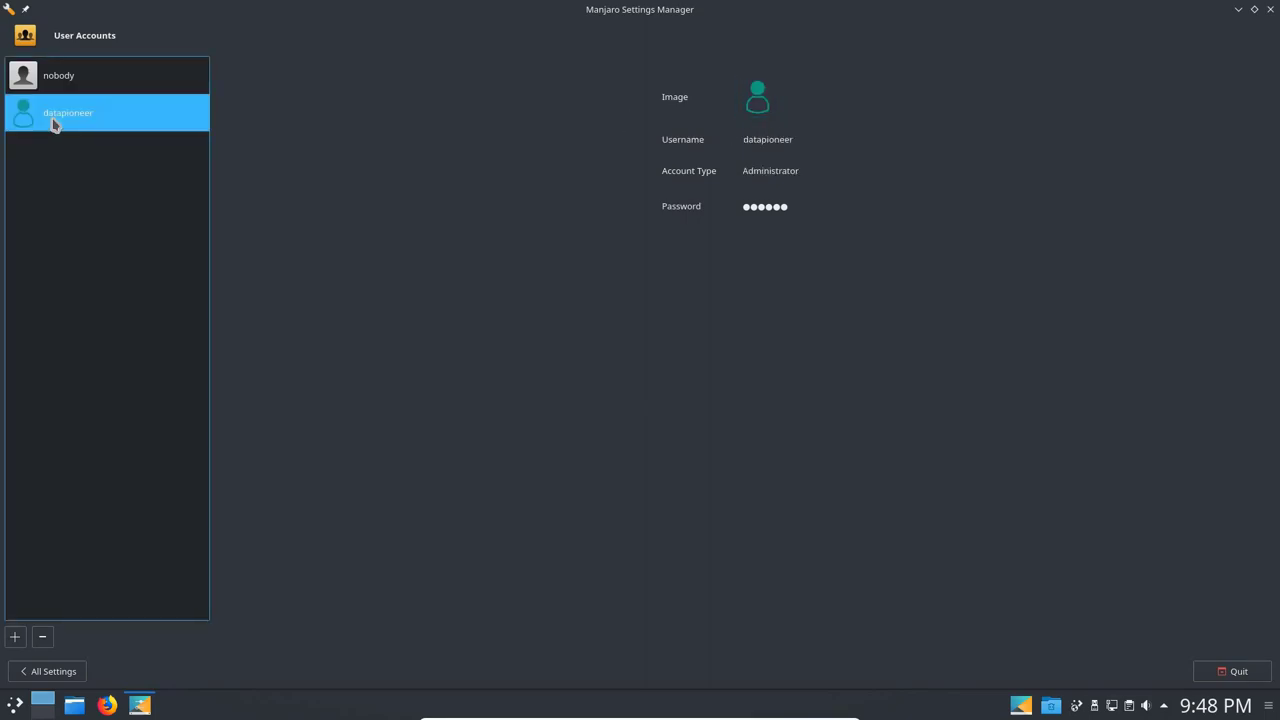
pyautogui.click(758, 107)
pyautogui.doubleClick(566, 251)
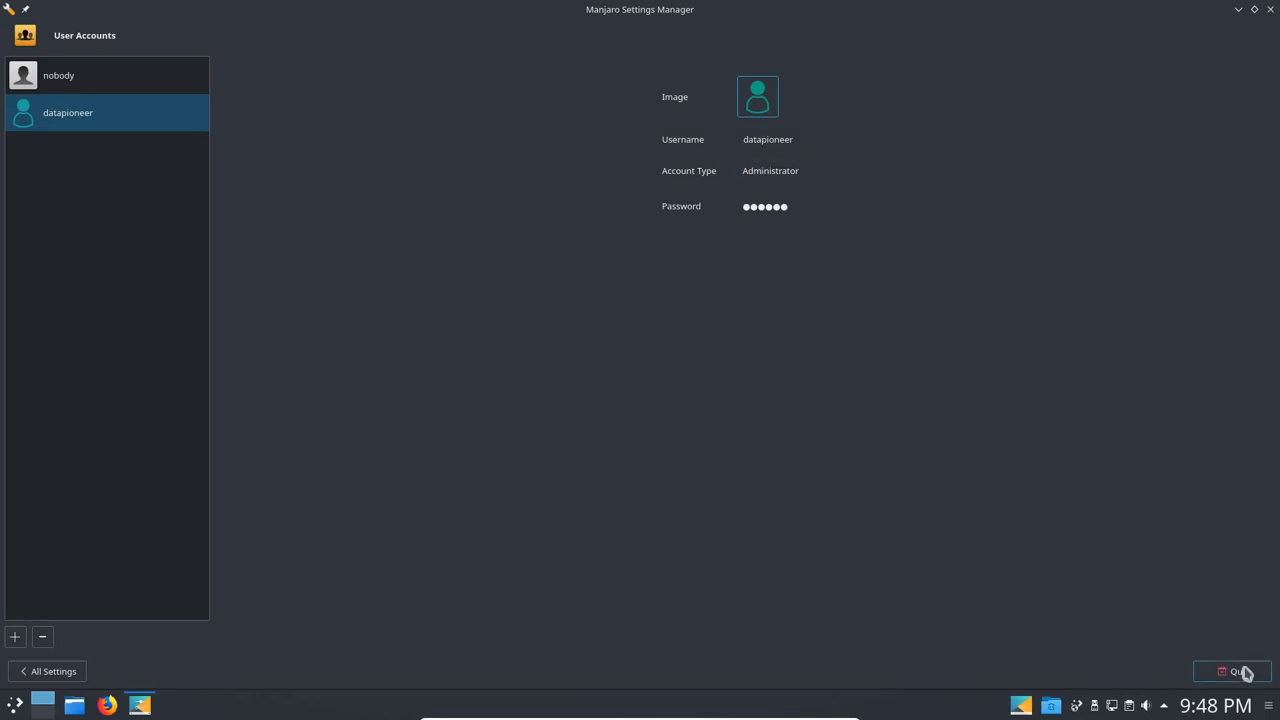
pyautogui.click(1238, 672)
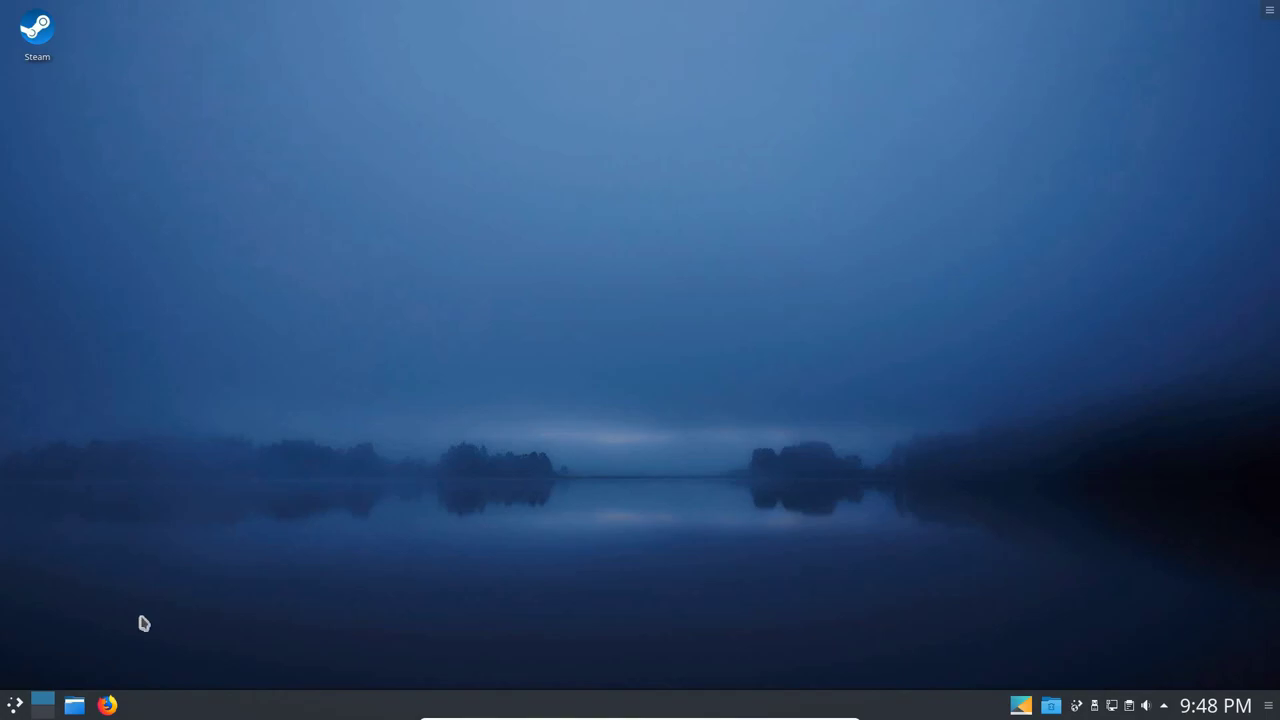
pyautogui.click(15, 706)
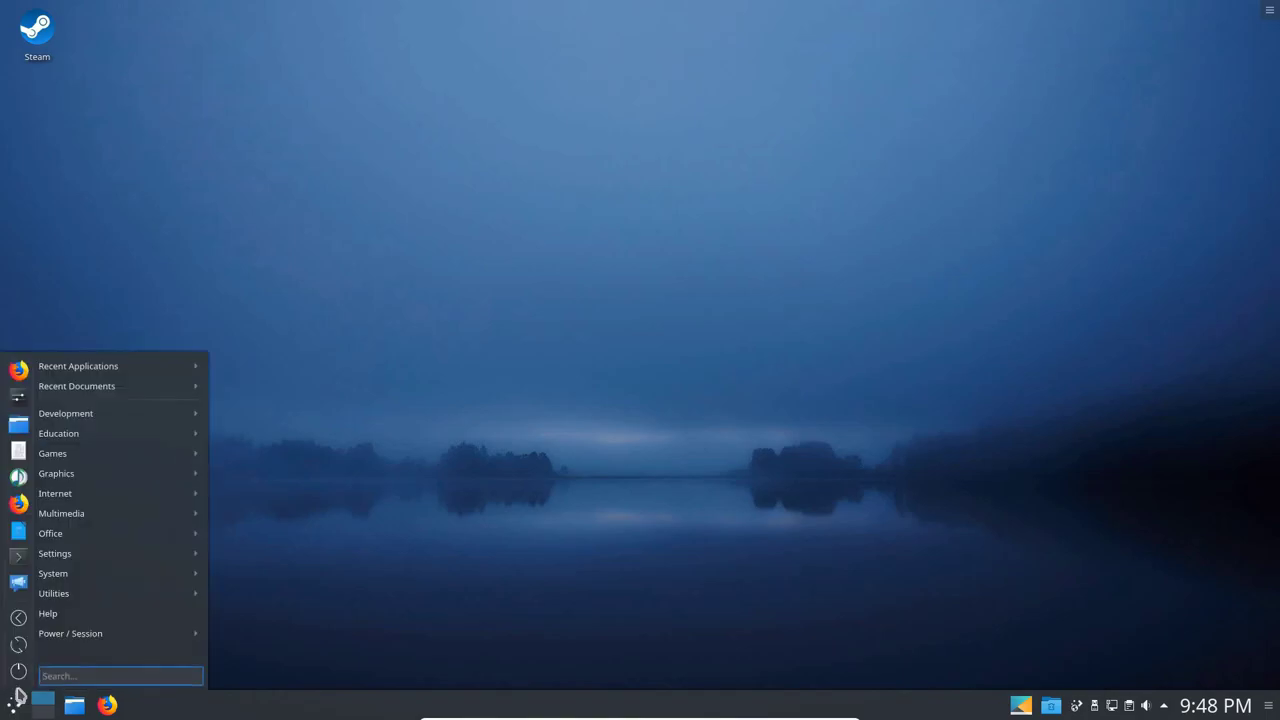
pyautogui.click(22, 669)
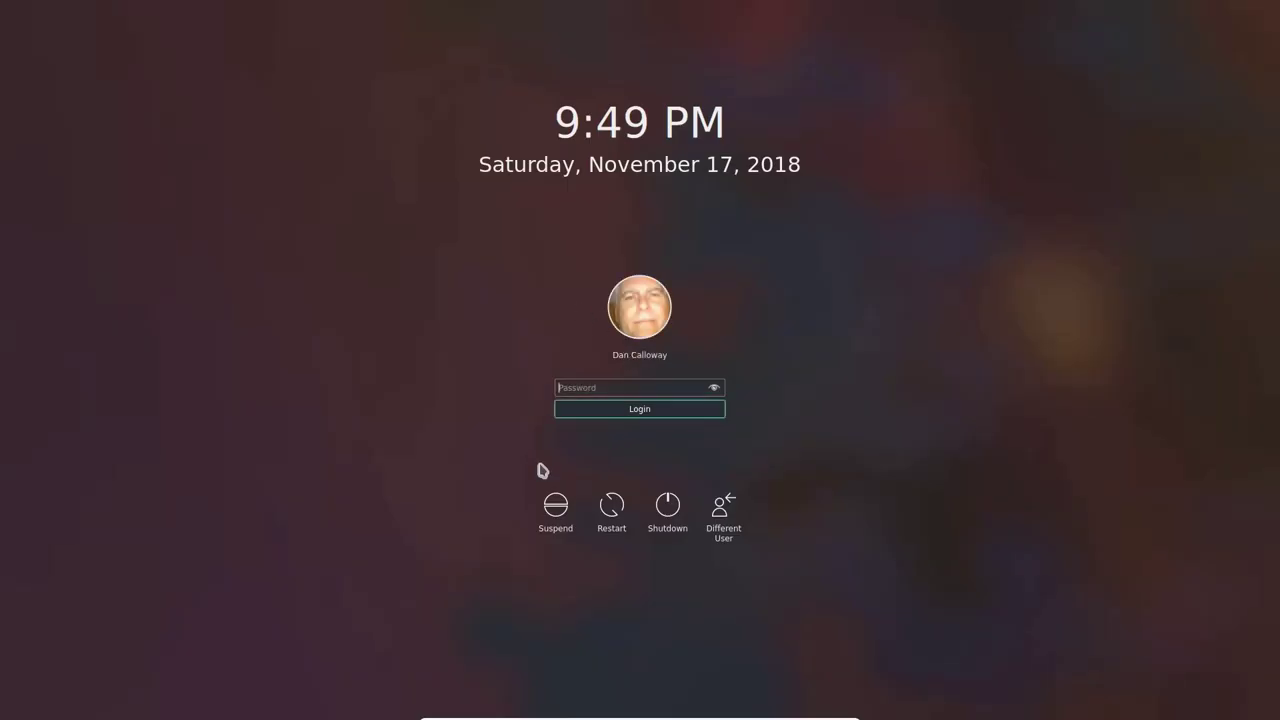
pyautogui.write('*')
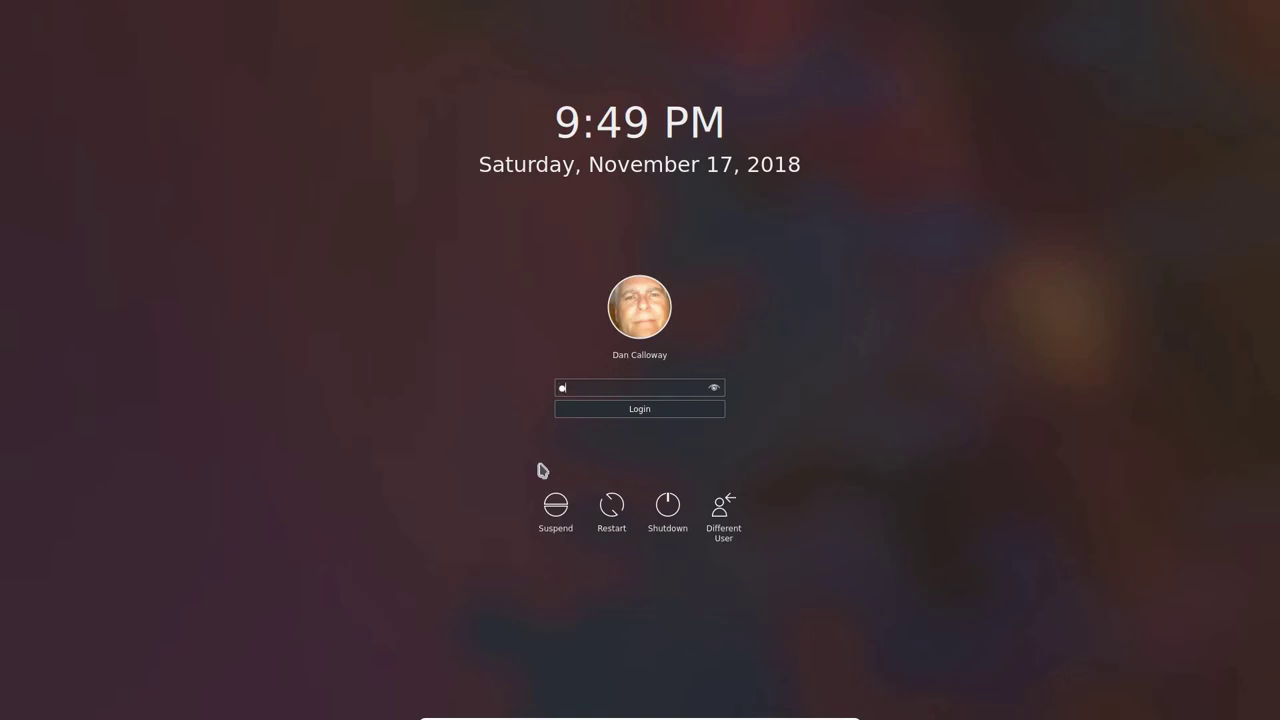
pyautogui.write('*********')
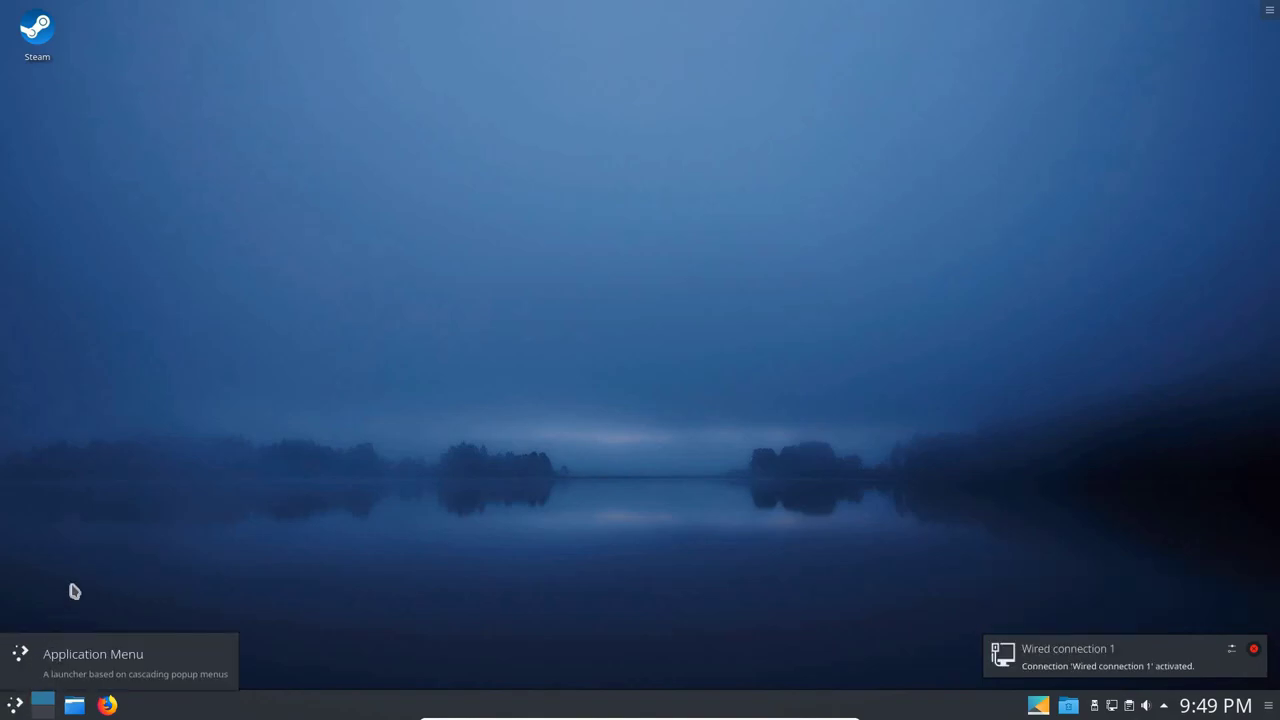
pyautogui.hotkey('alt', 'F1')
pyautogui.moveTo(100, 543)
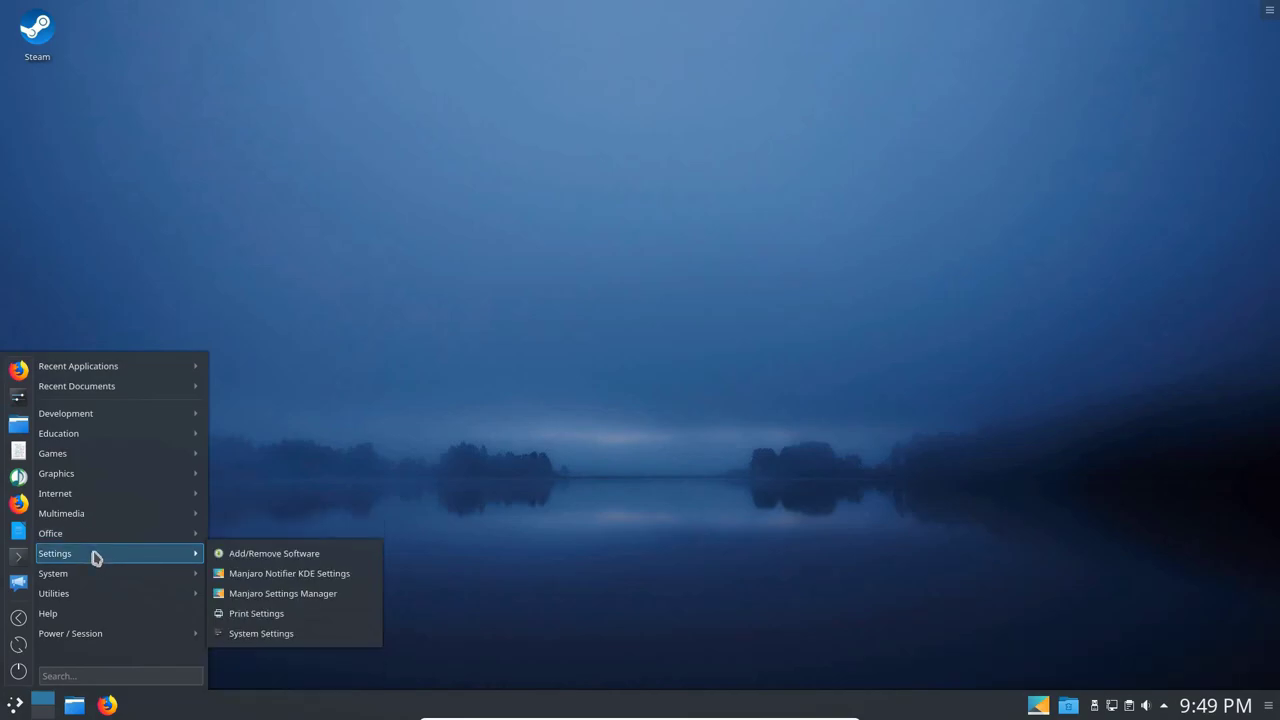
pyautogui.click(272, 633)
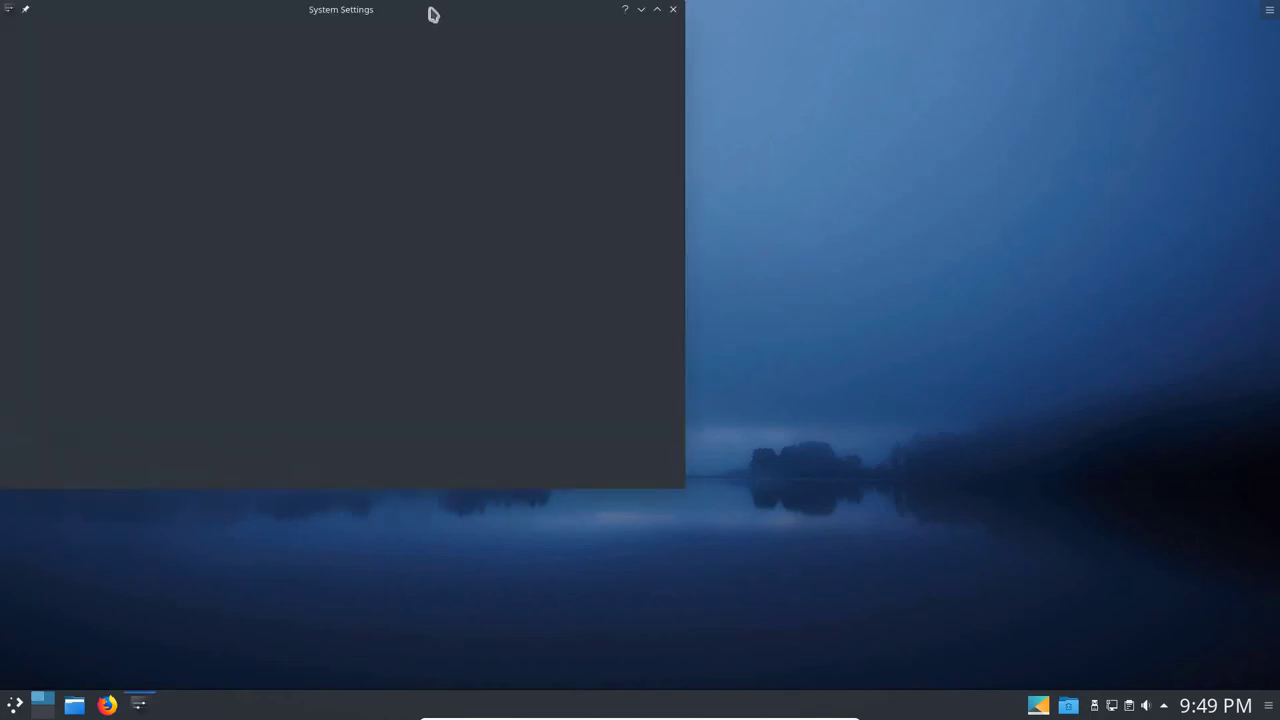
pyautogui.moveTo(432, 14); pyautogui.dragTo(709, 2)
pyautogui.press('F12')
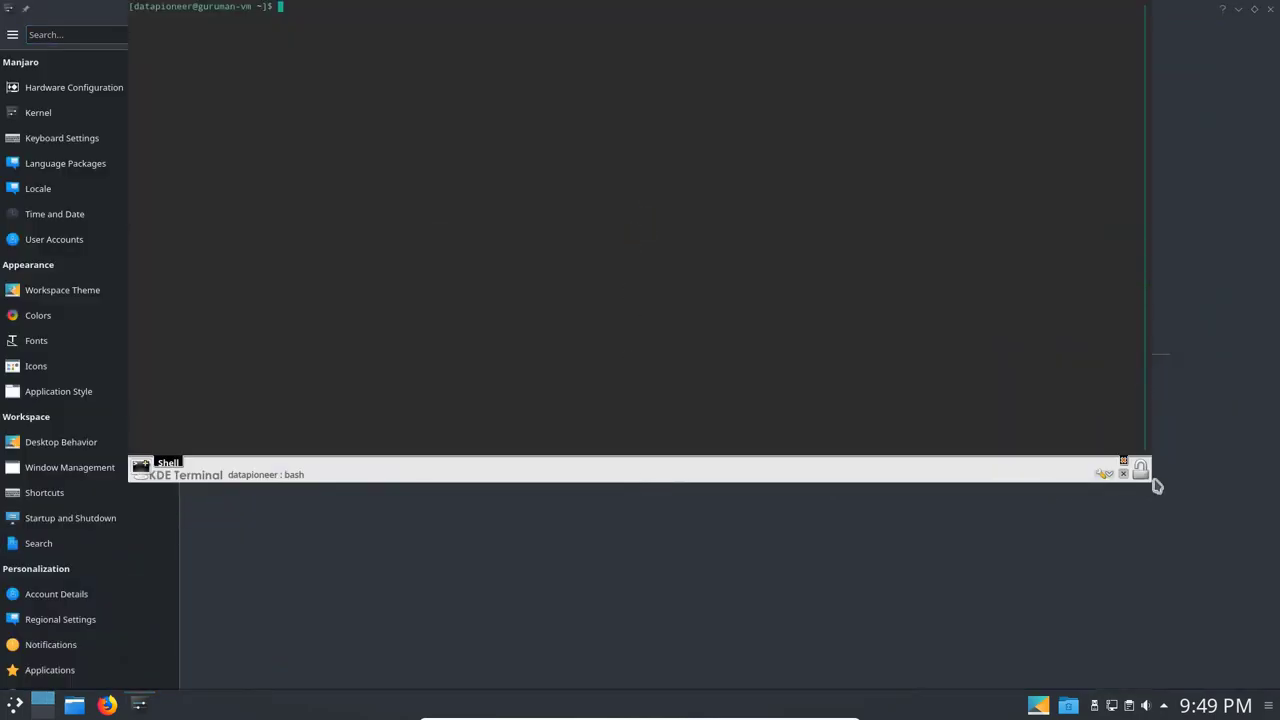
pyautogui.click(1124, 474)
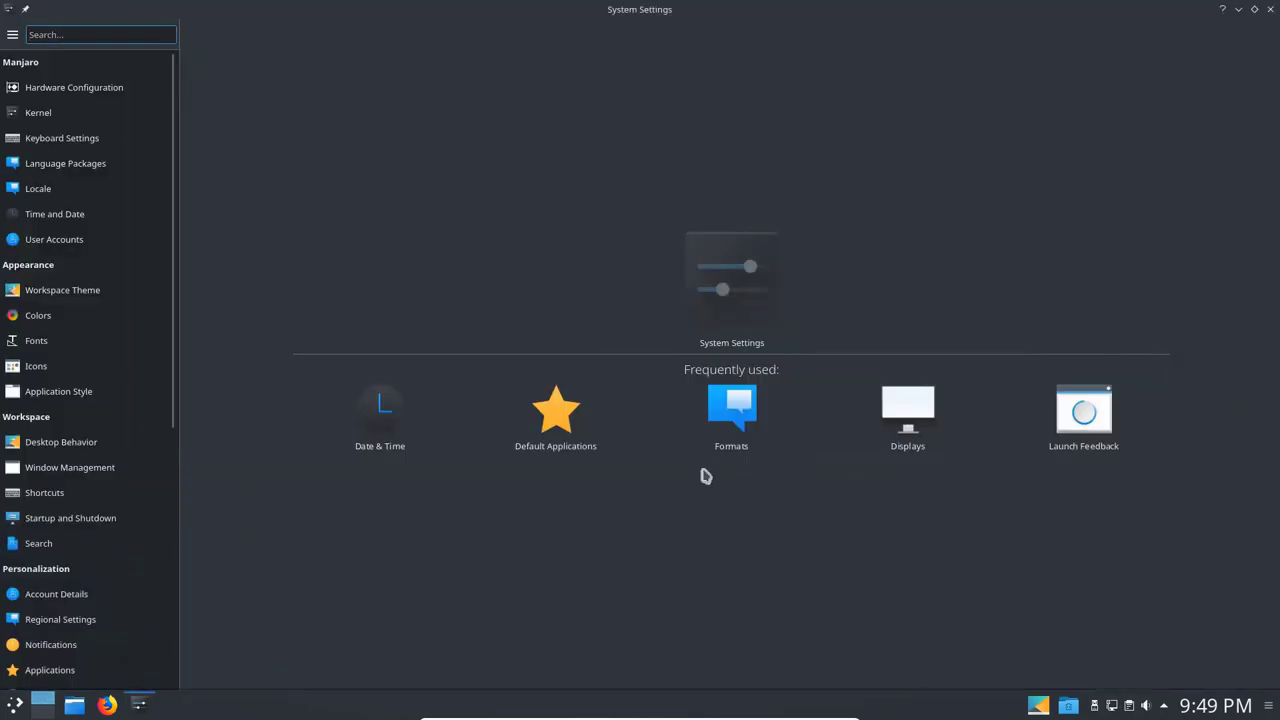
pyautogui.click(895, 402)
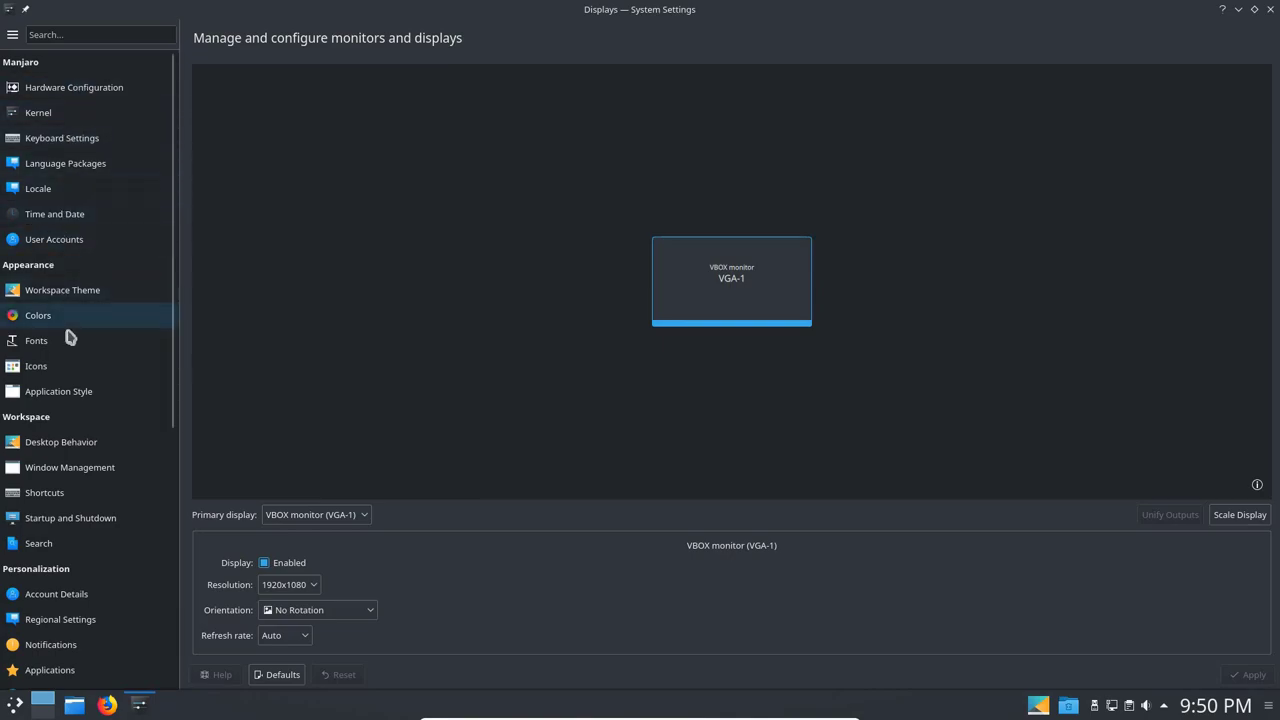
pyautogui.moveTo(66, 343)
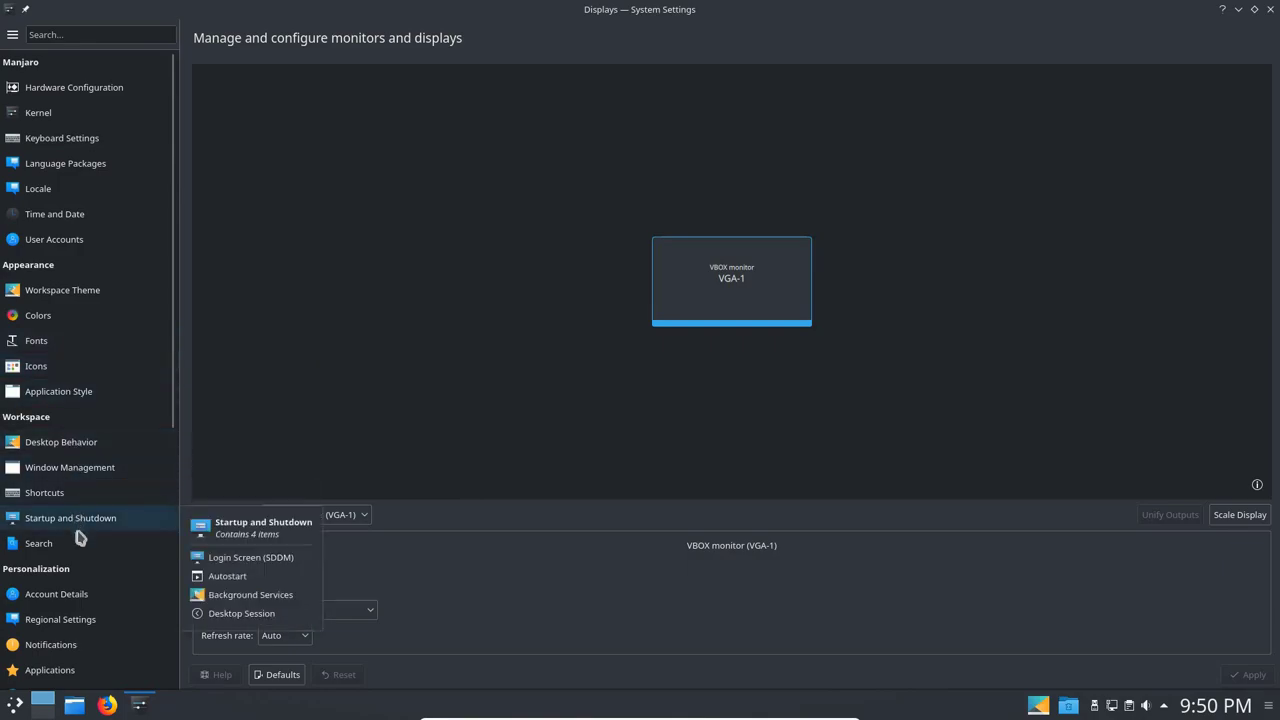
pyautogui.moveTo(81, 621)
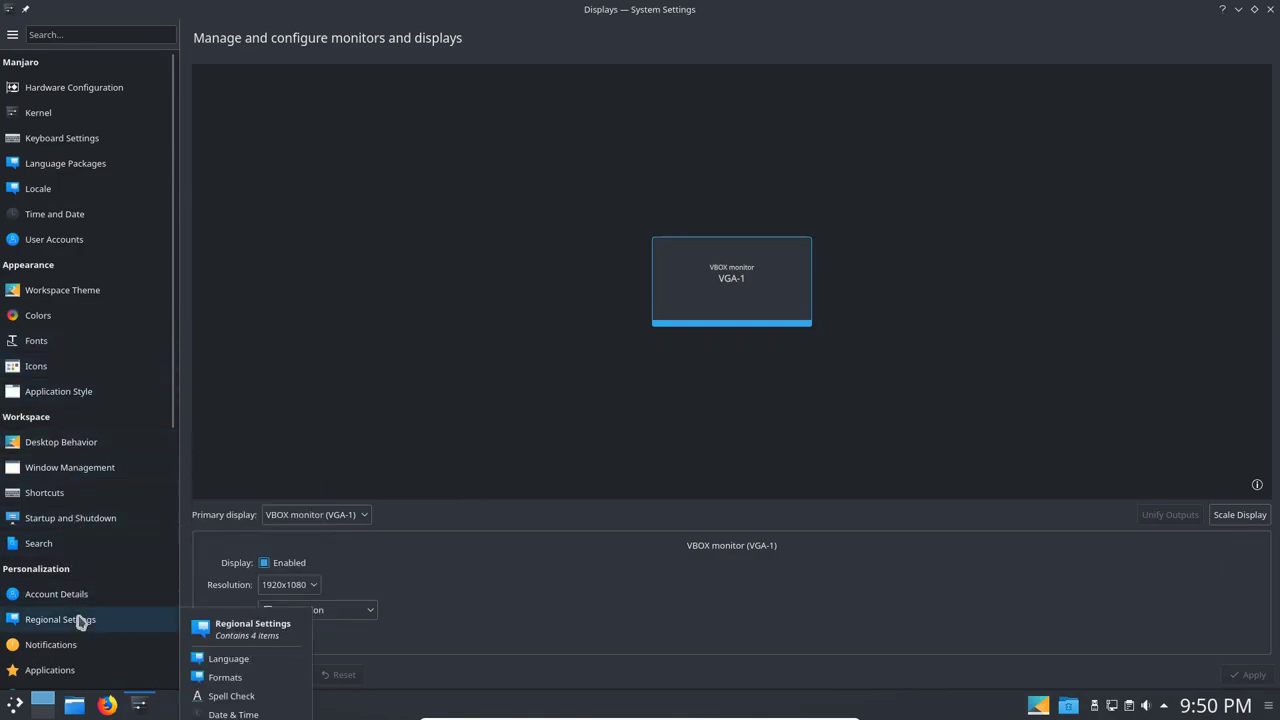
pyautogui.scroll(-2, 77, 617)
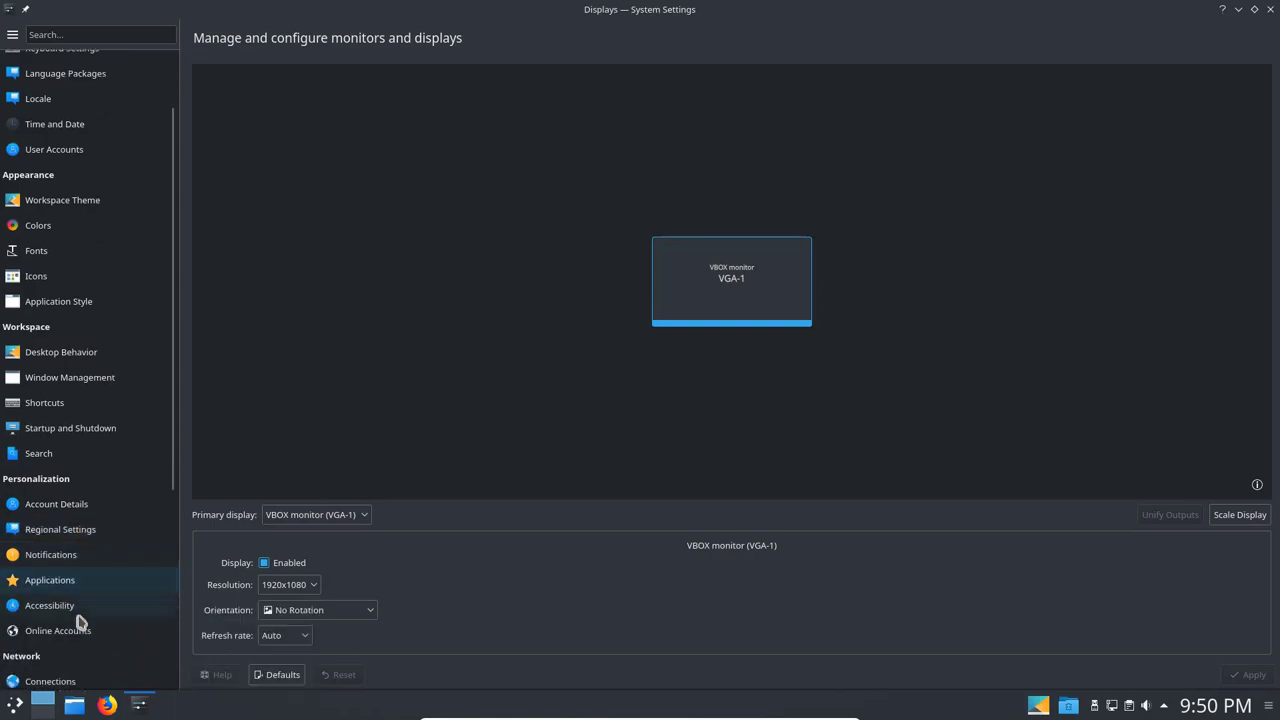
pyautogui.click(70, 551)
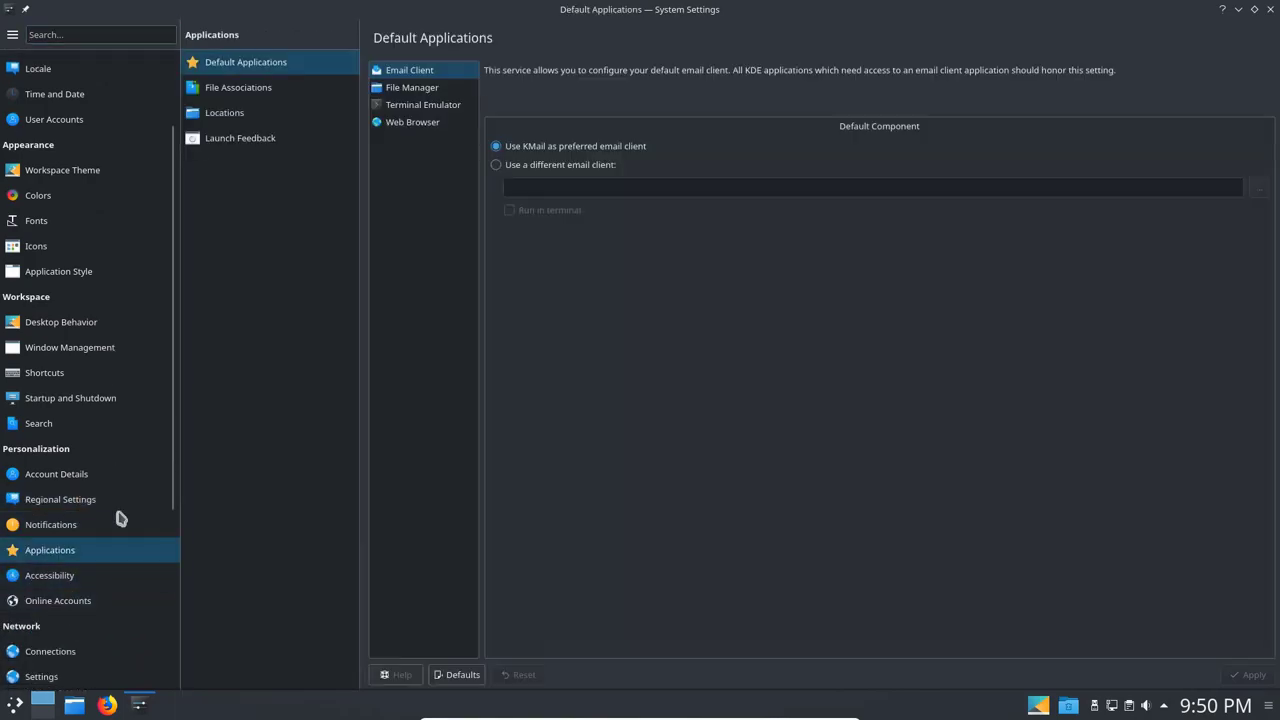
pyautogui.click(249, 140)
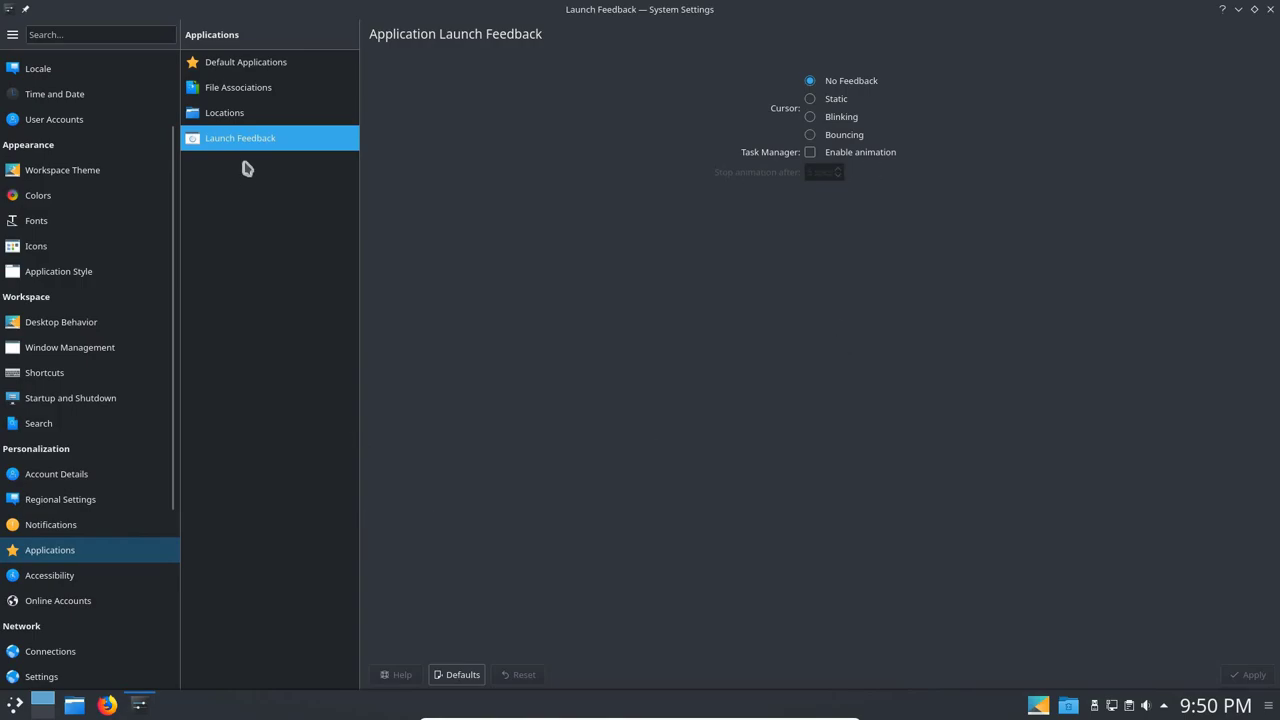
pyautogui.click(253, 94)
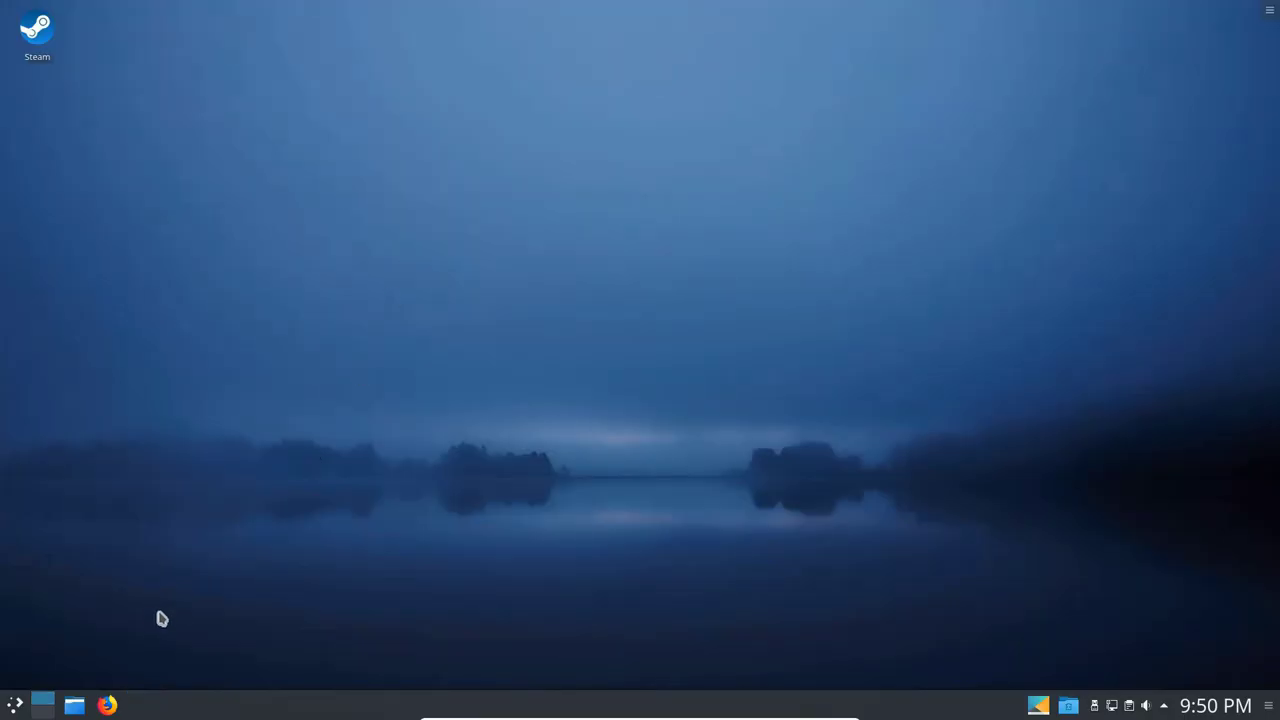
# Launch PCManFM and open the Pictures > Fog folder.
pyautogui.click(14, 705)
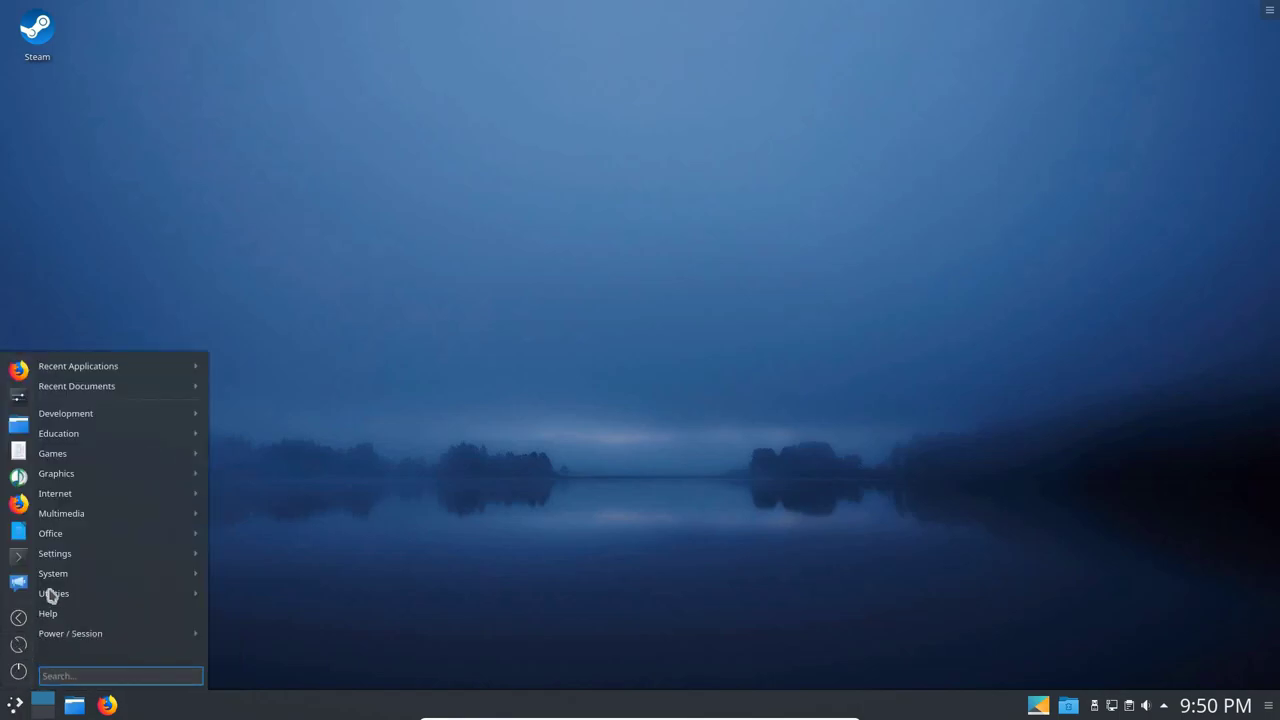
pyautogui.moveTo(52, 592)
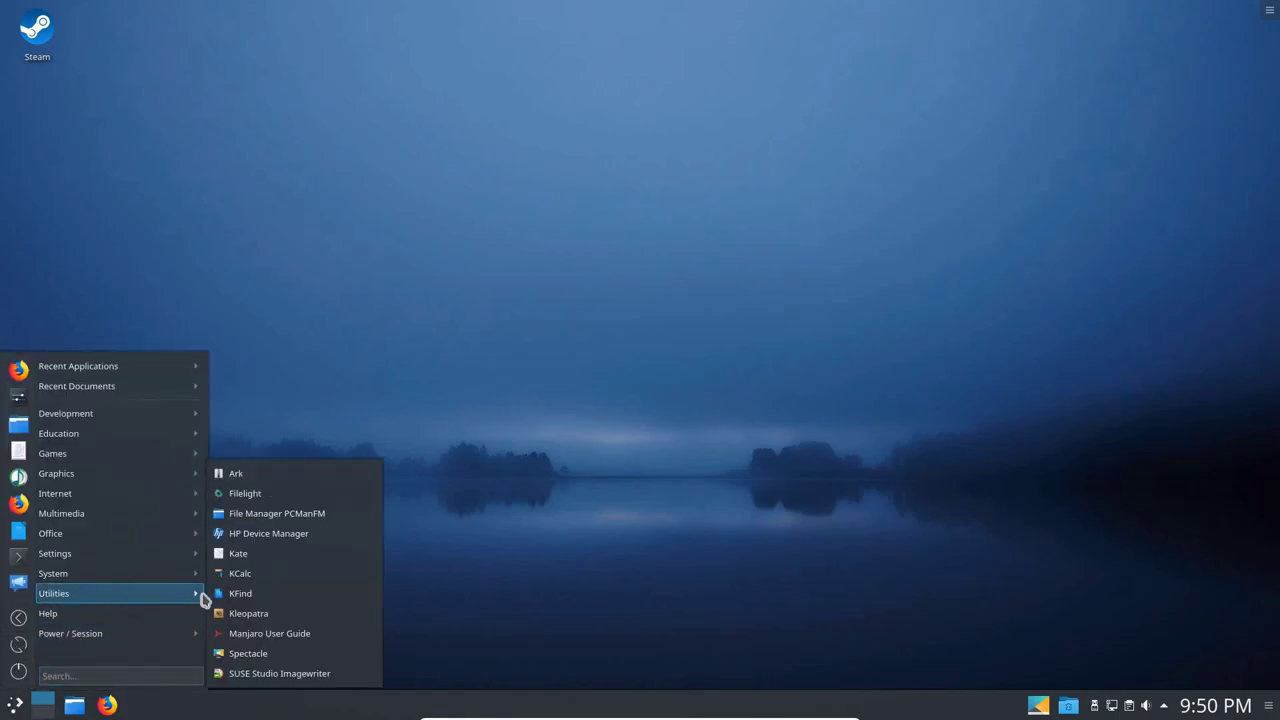
pyautogui.click(279, 515)
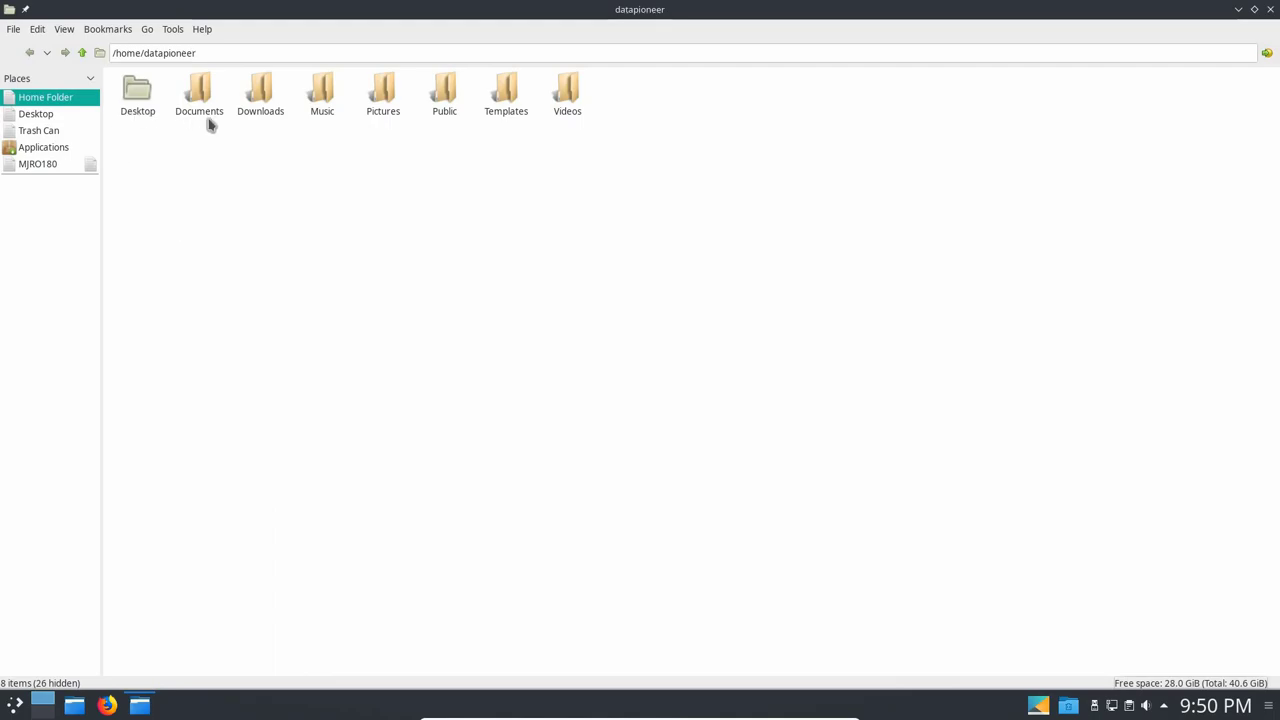
pyautogui.click(393, 94)
pyautogui.doubleClick(393, 94)
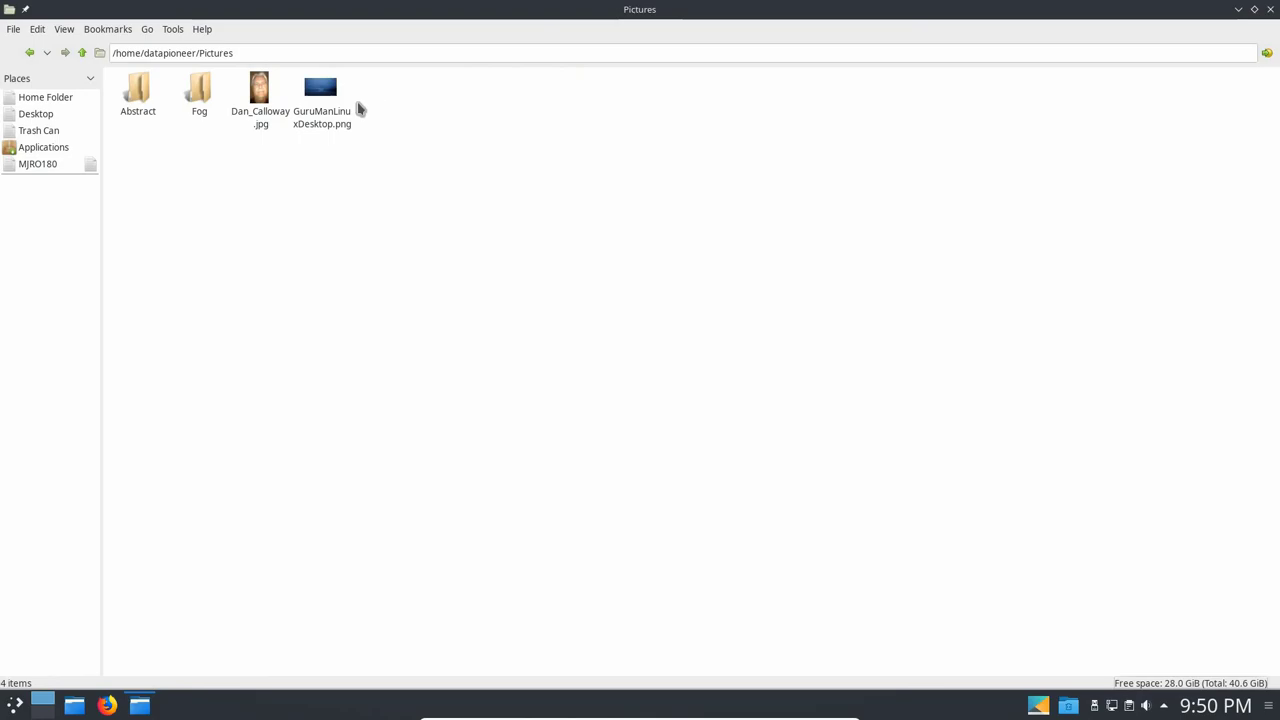
pyautogui.click(196, 99)
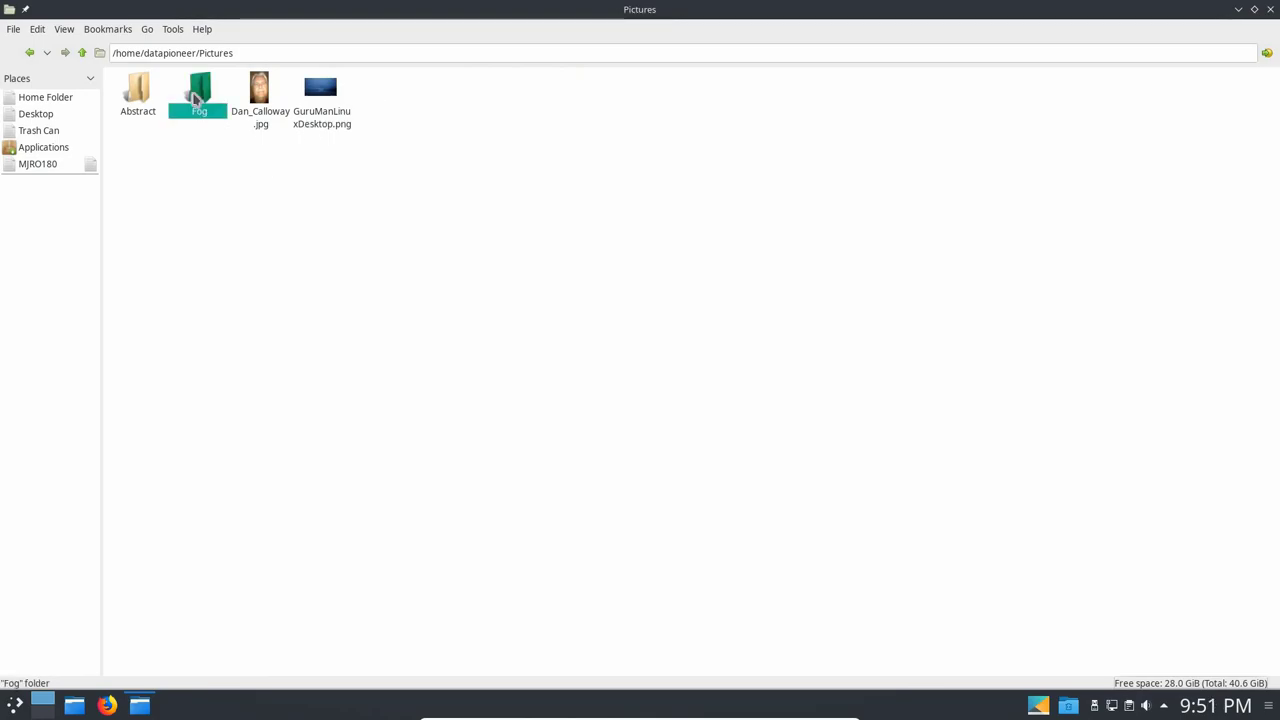
pyautogui.doubleClick(196, 99)
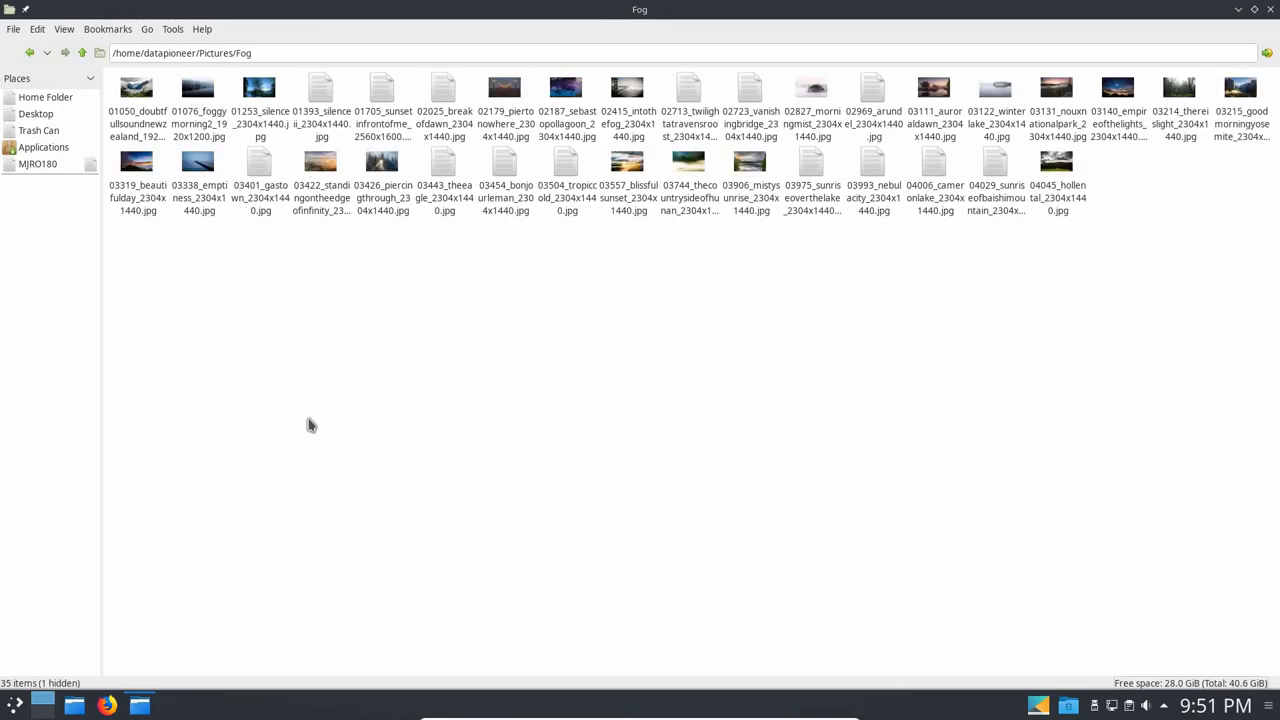
# Zoom in the thumbnails, view 03426_piercingthrough full-screen in Okular, then close it.
pyautogui.click(66, 29)
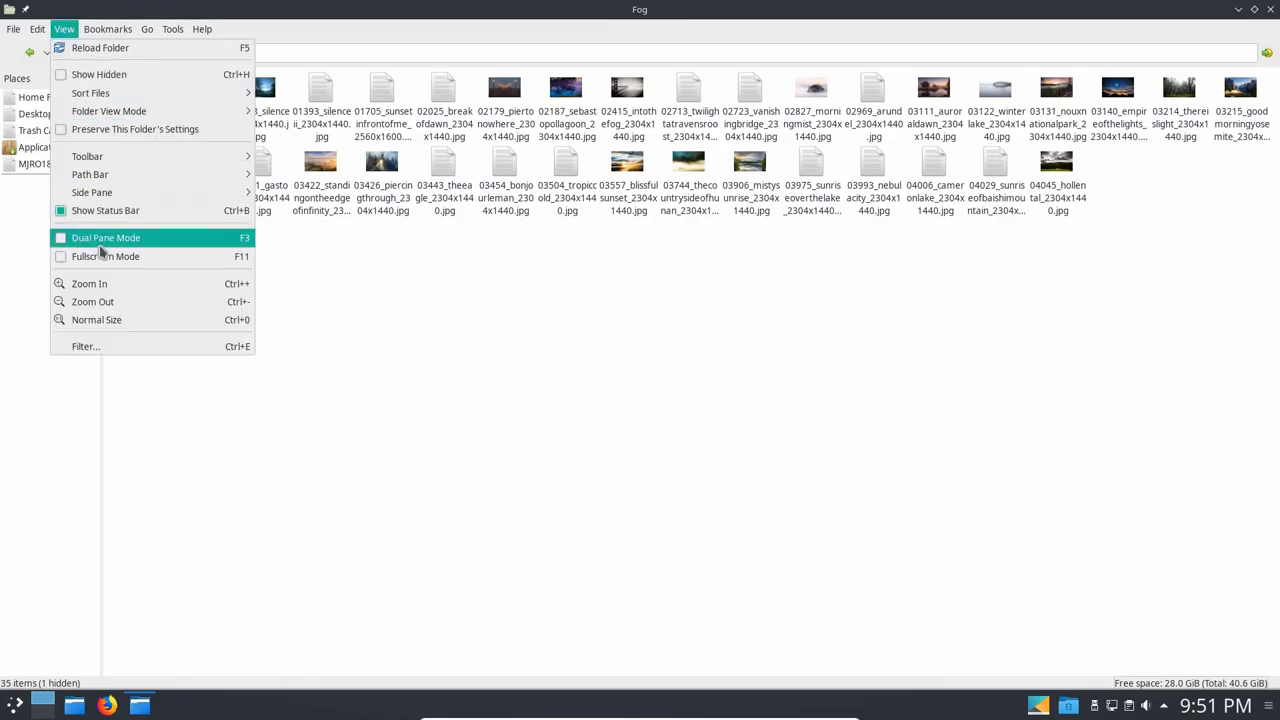
pyautogui.click(105, 285)
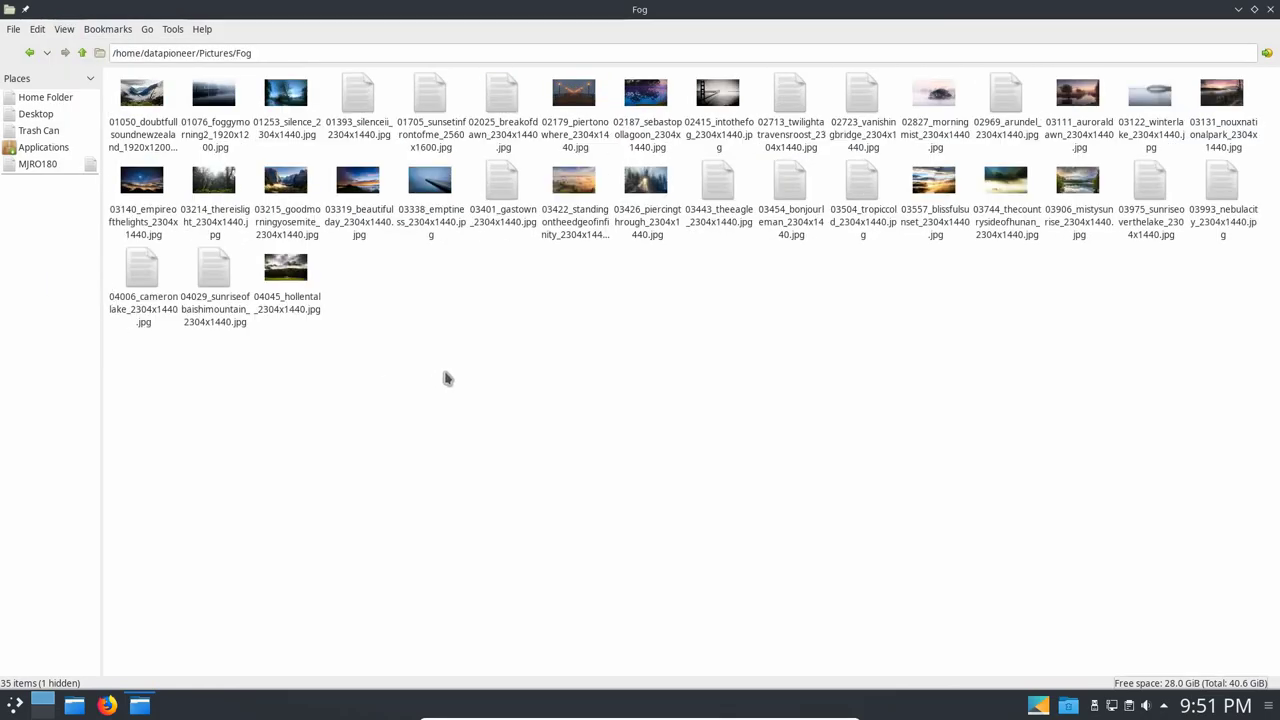
pyautogui.doubleClick(655, 185)
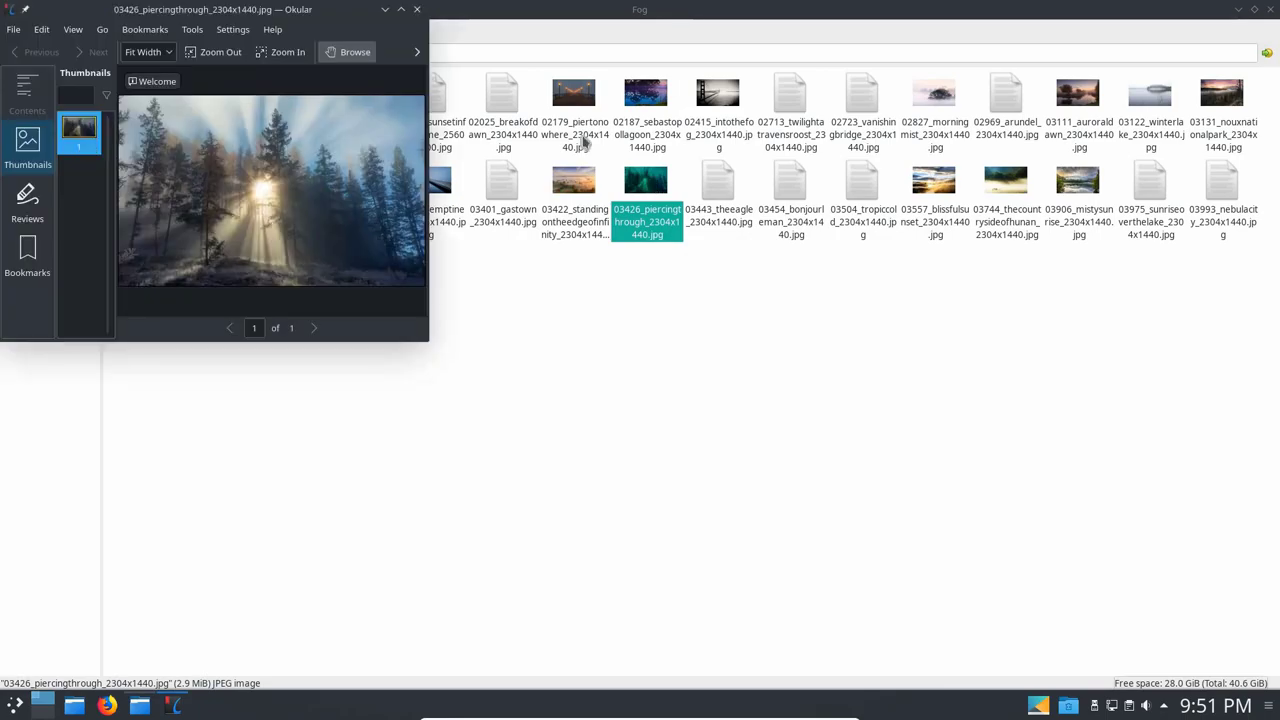
pyautogui.click(401, 9)
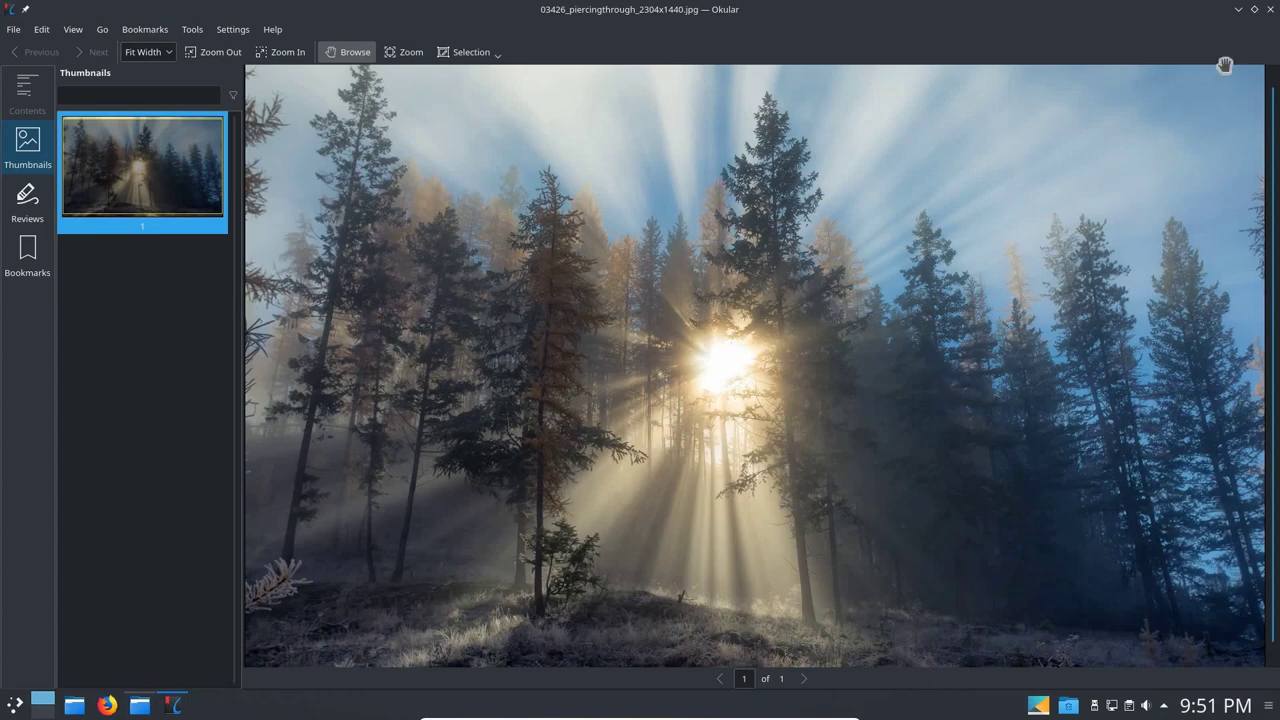
pyautogui.click(1270, 10)
pyautogui.click(1270, 10)
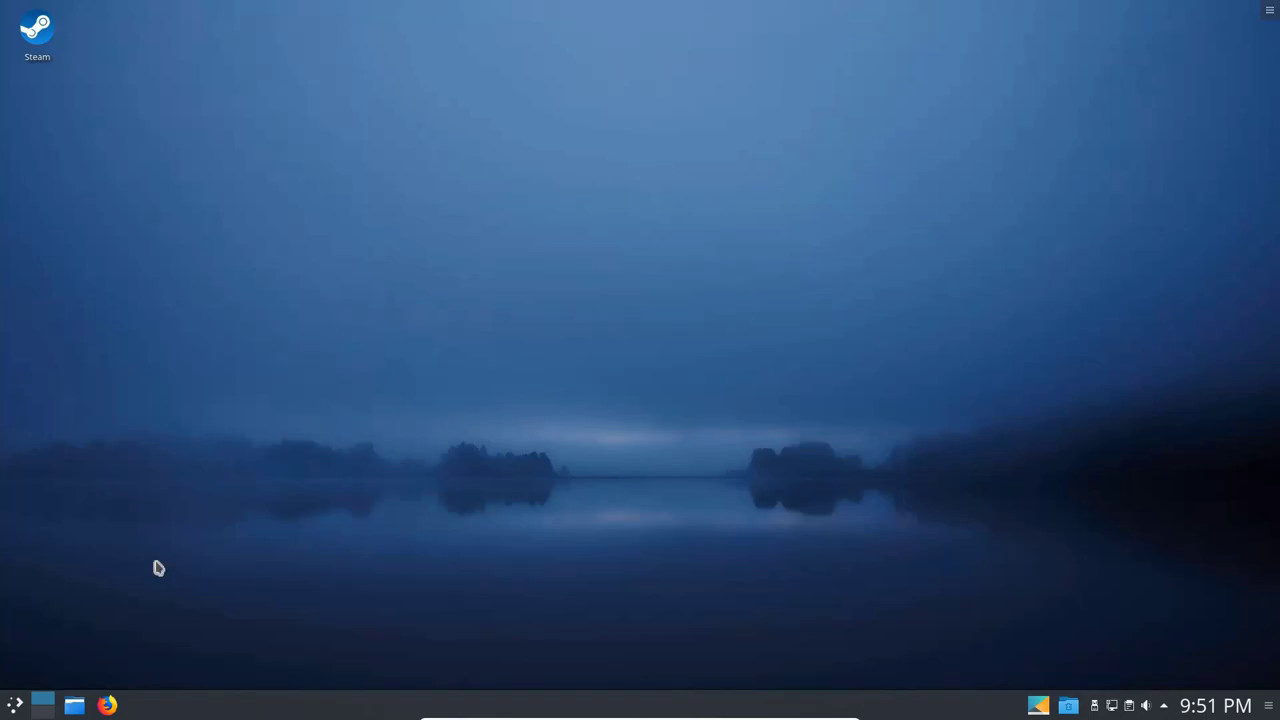
pyautogui.click(15, 708)
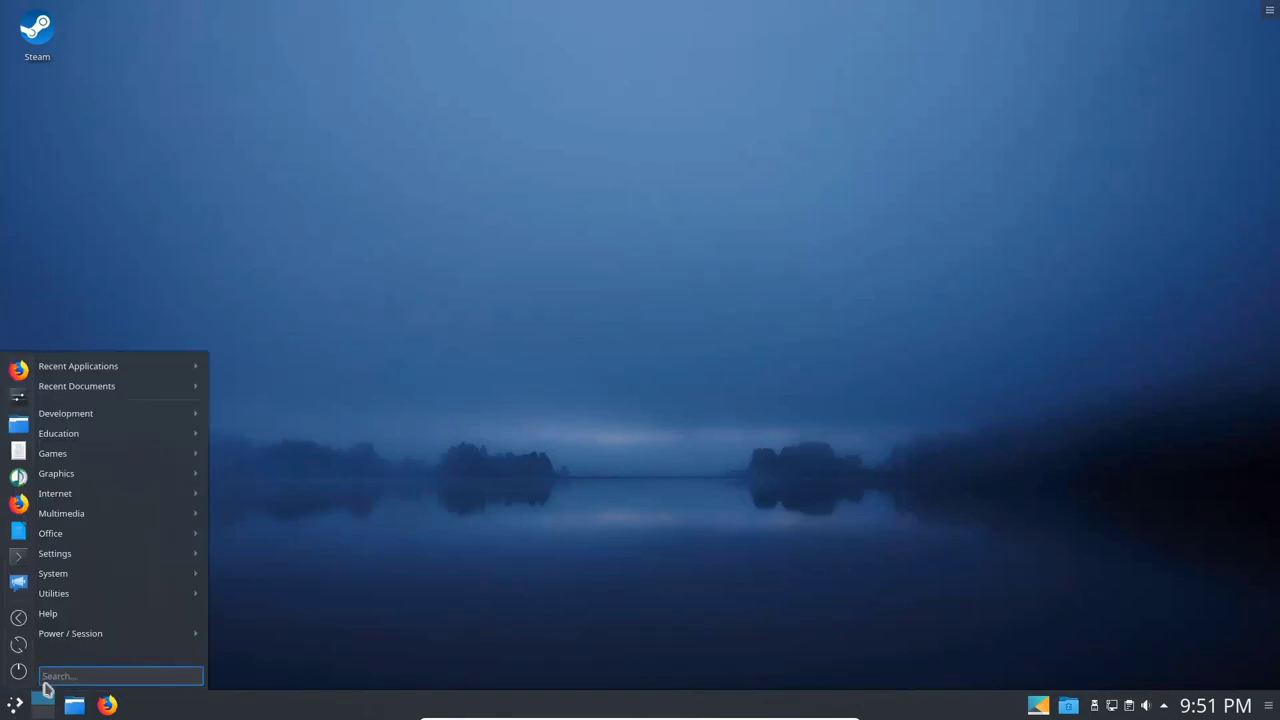
pyautogui.moveTo(69, 594)
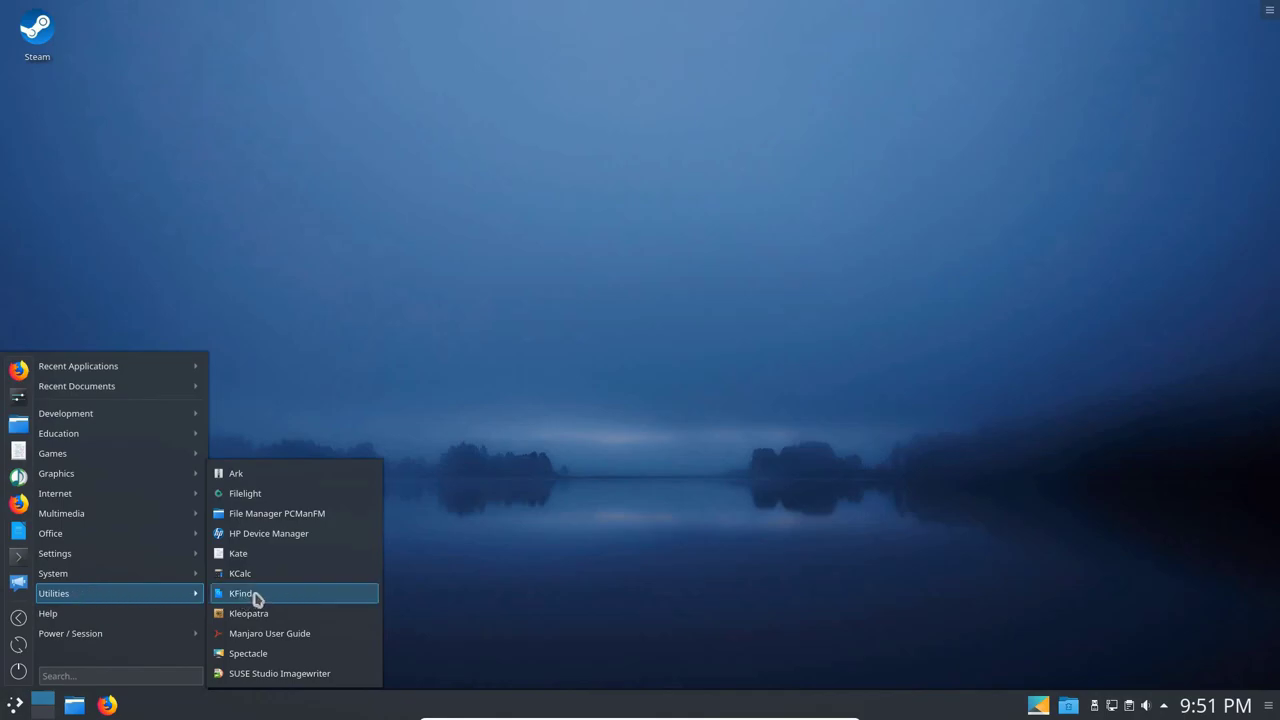
pyautogui.click(281, 556)
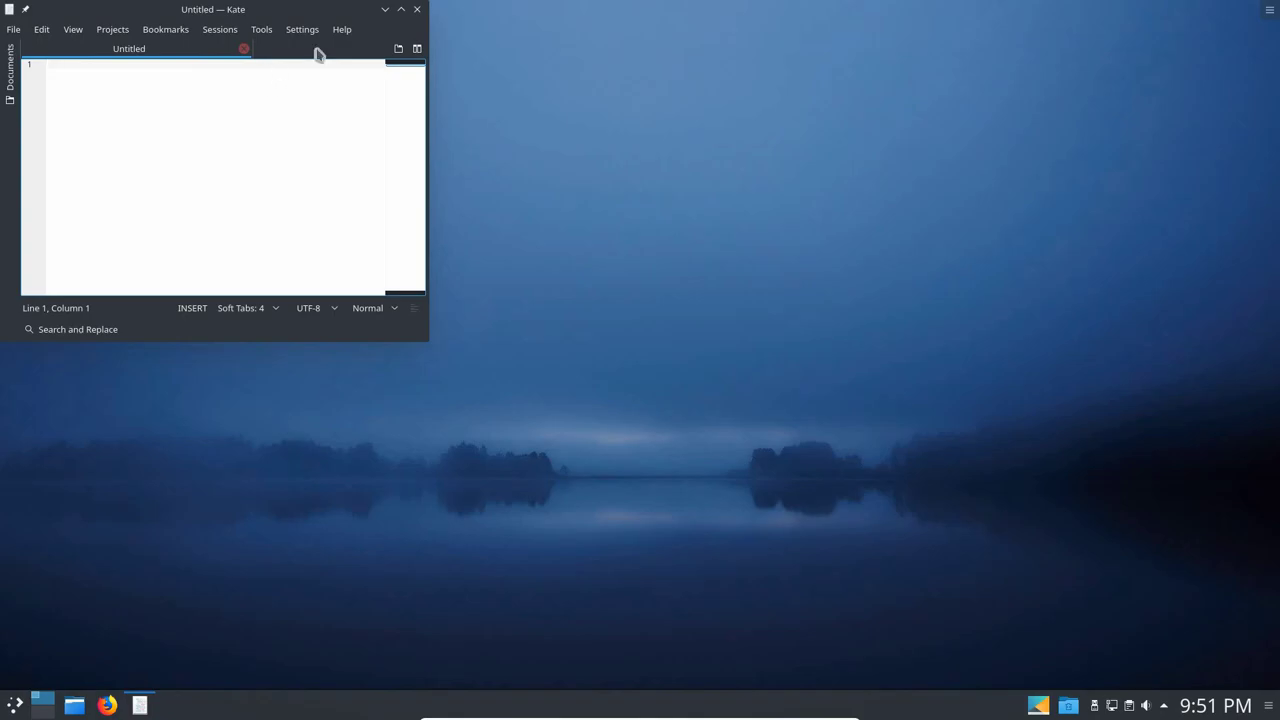
pyautogui.click(401, 9)
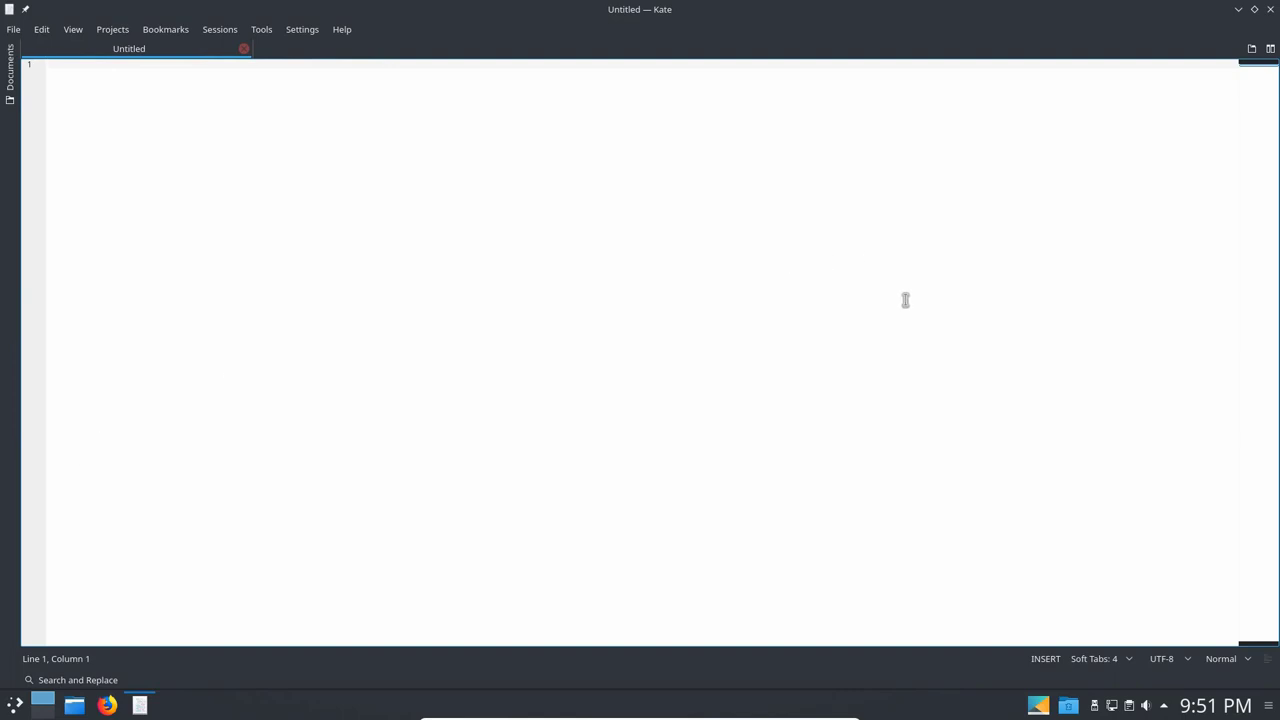
pyautogui.click(1270, 9)
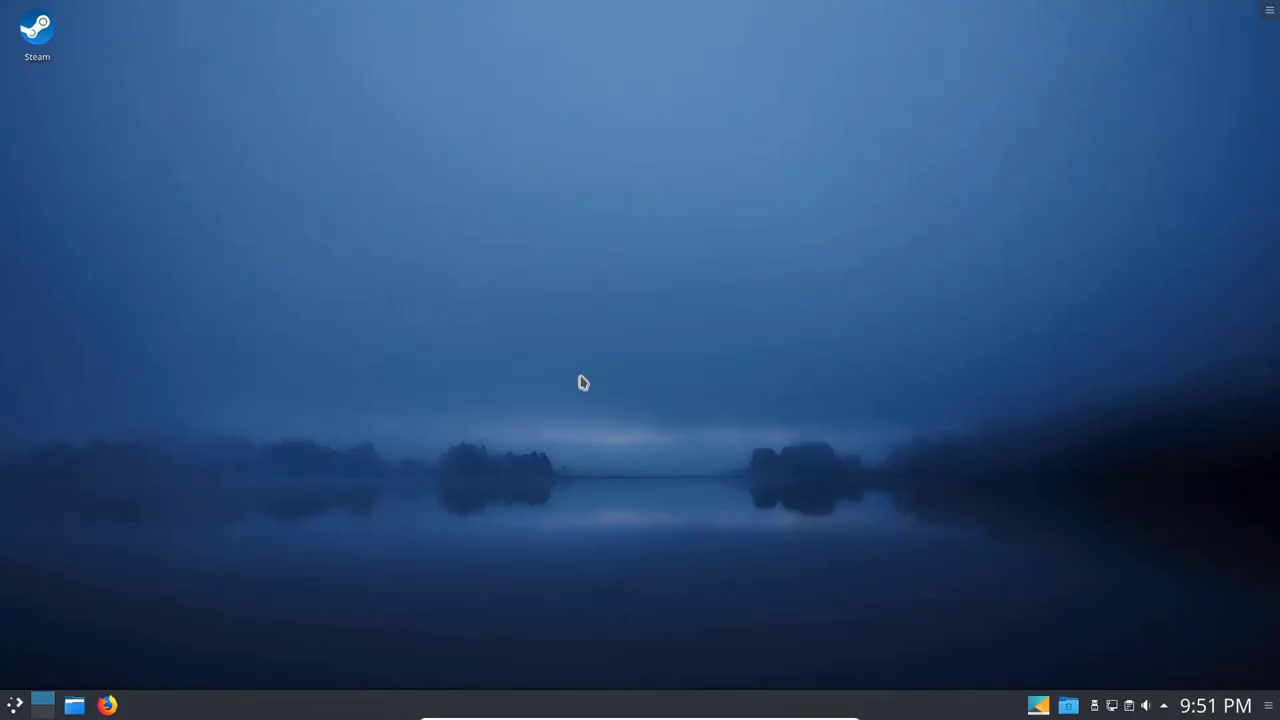
pyautogui.click(16, 706)
pyautogui.moveTo(72, 600)
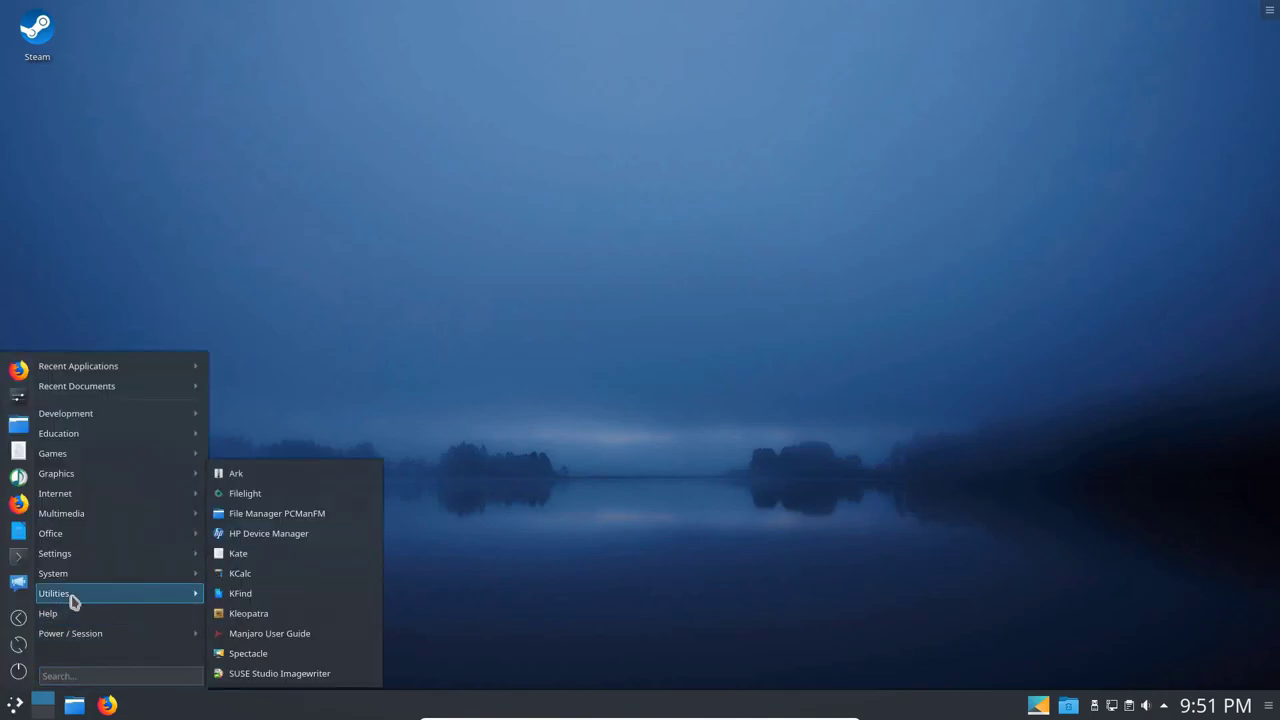
pyautogui.click(244, 614)
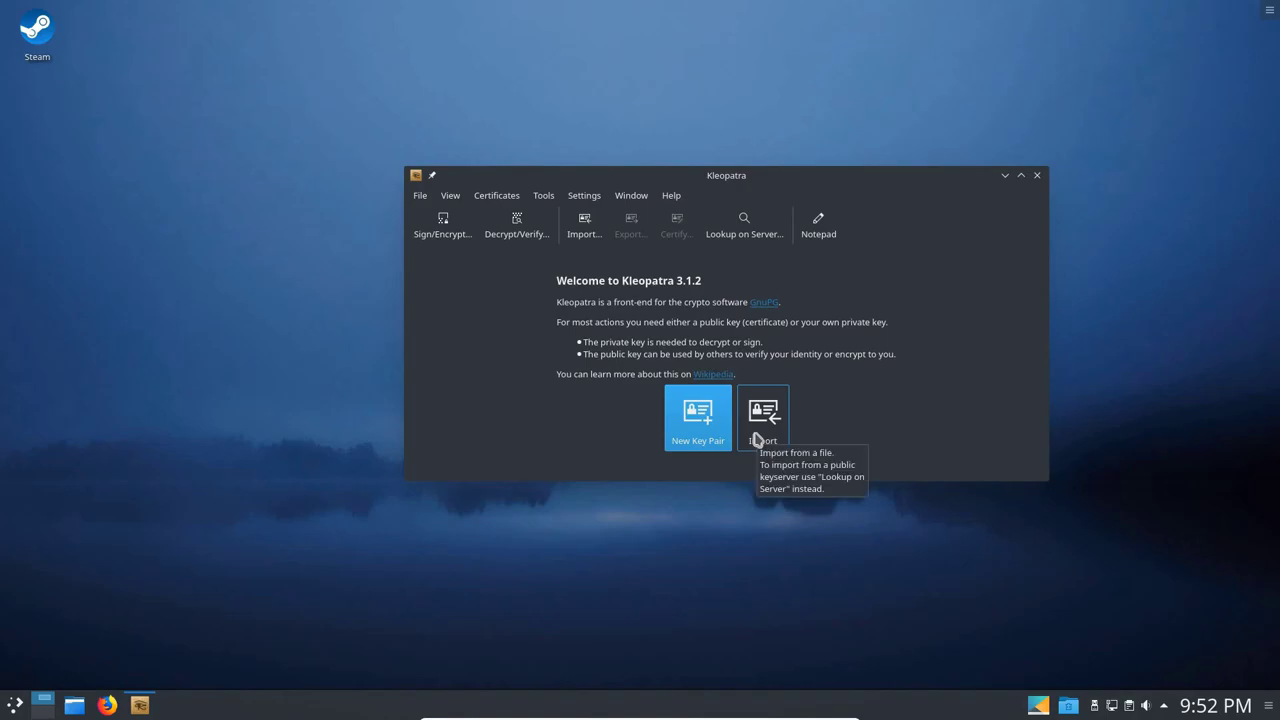
pyautogui.click(1037, 176)
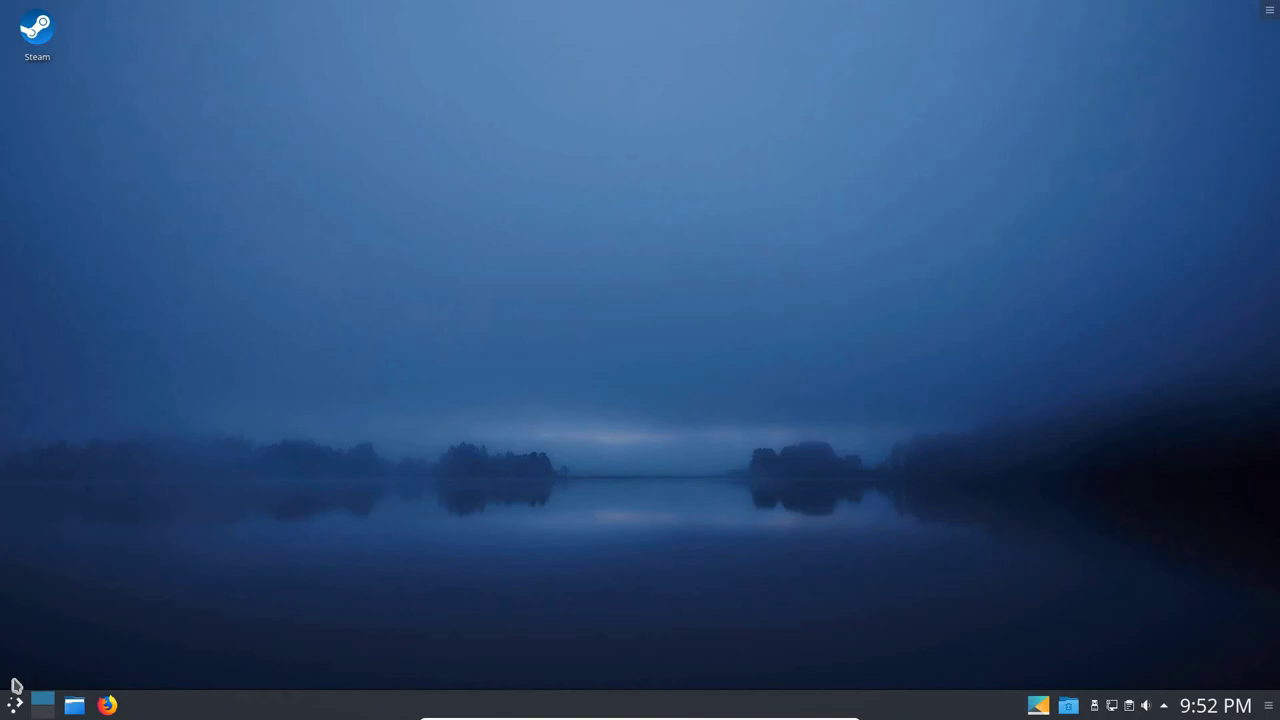
# Launch Konsole and enlarge its text with Ctrl++.
pyautogui.click(20, 703)
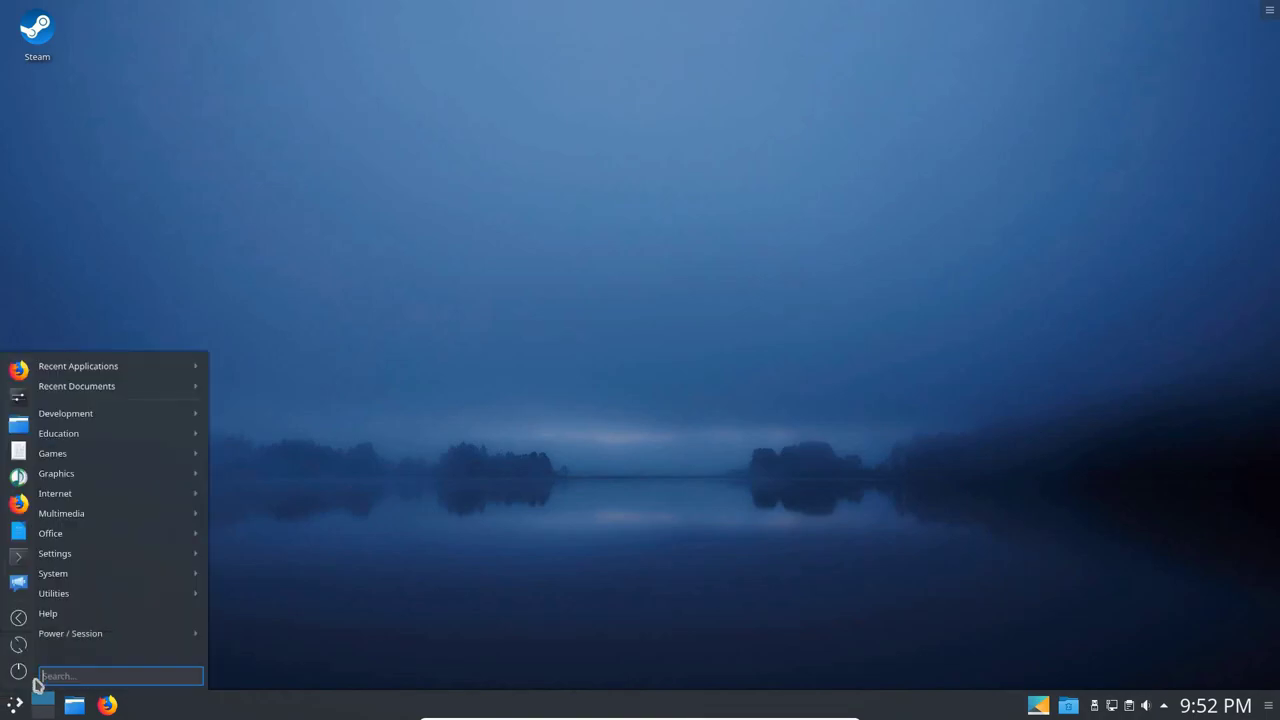
pyautogui.moveTo(79, 642)
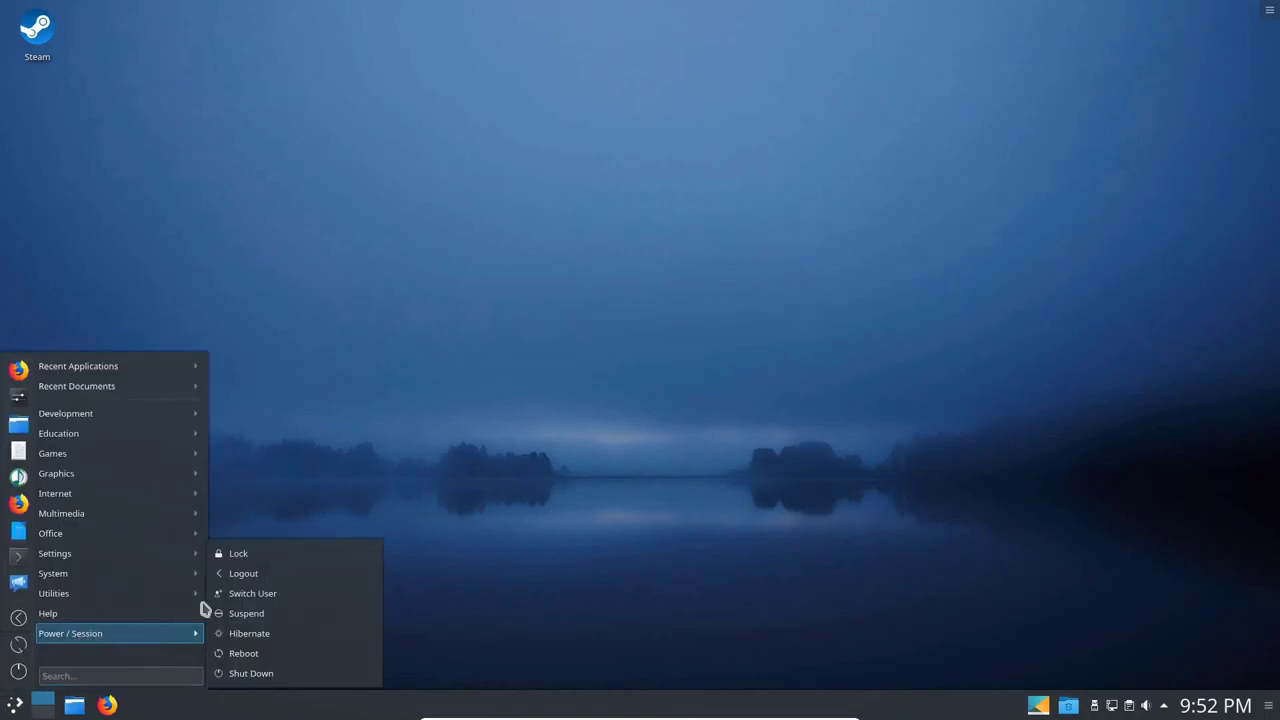
pyautogui.moveTo(170, 636)
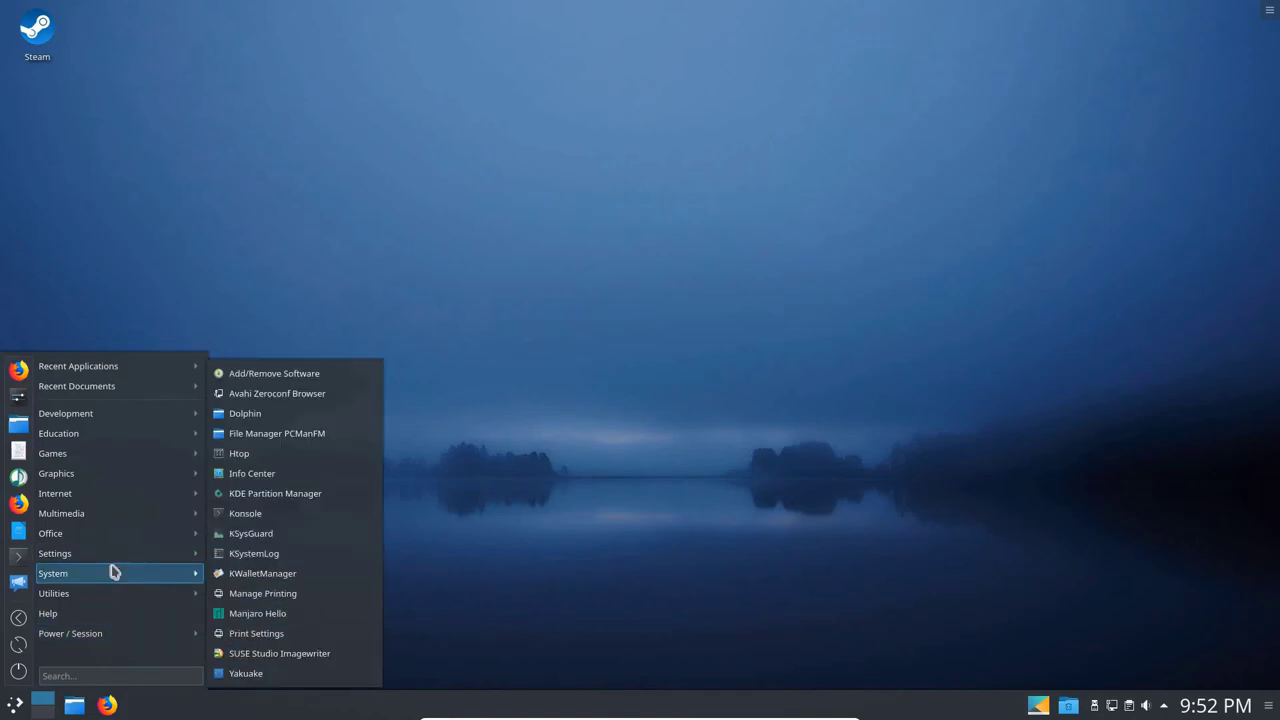
pyautogui.click(19, 560)
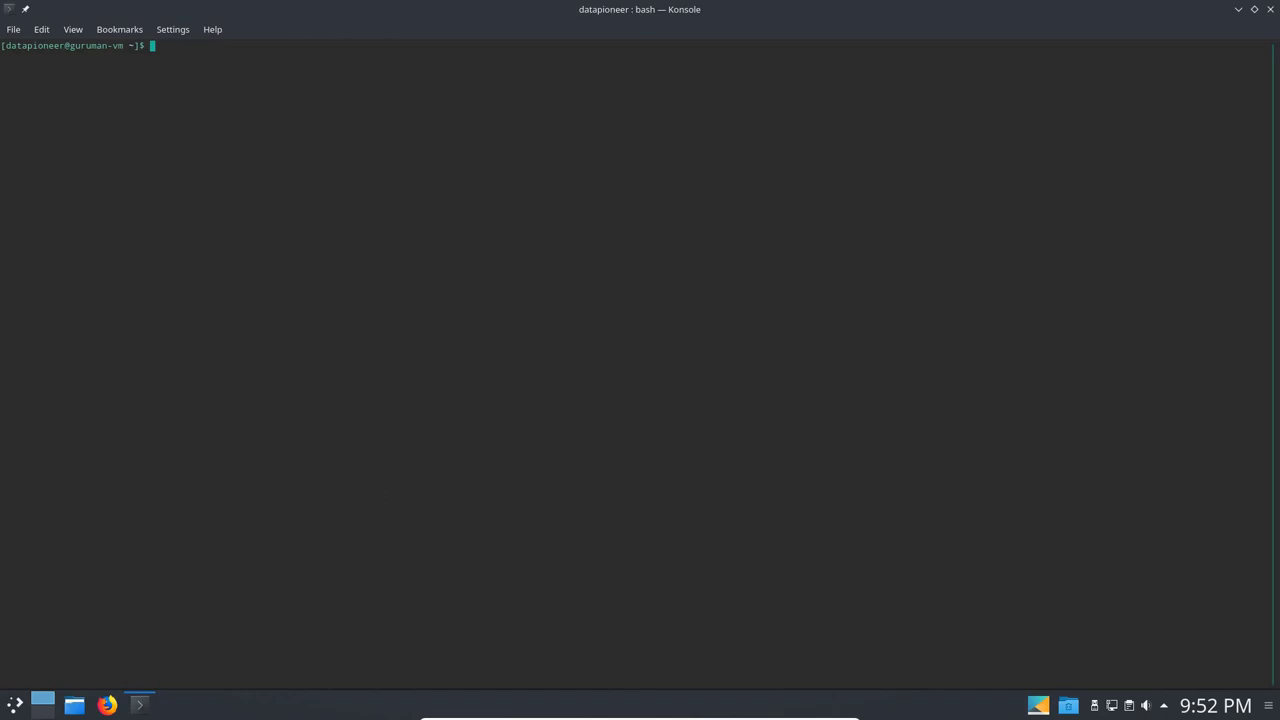
pyautogui.hotkey('ctrl', '+')
pyautogui.hotkey('ctrl', '+')
pyautogui.hotkey('ctrl', '+')
pyautogui.hotkey('ctrl', '+')
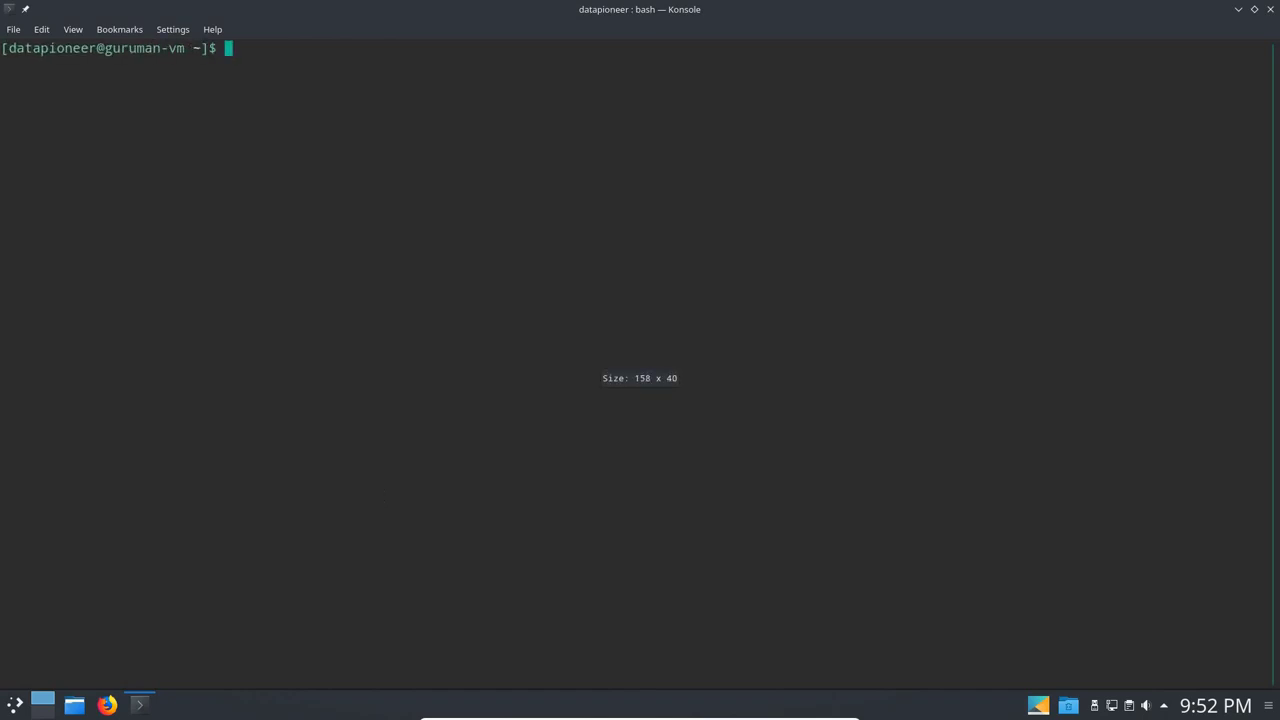
# Run uname -a and df -h for kernel and disk usage, then start htop.
pyautogui.write('uname ')
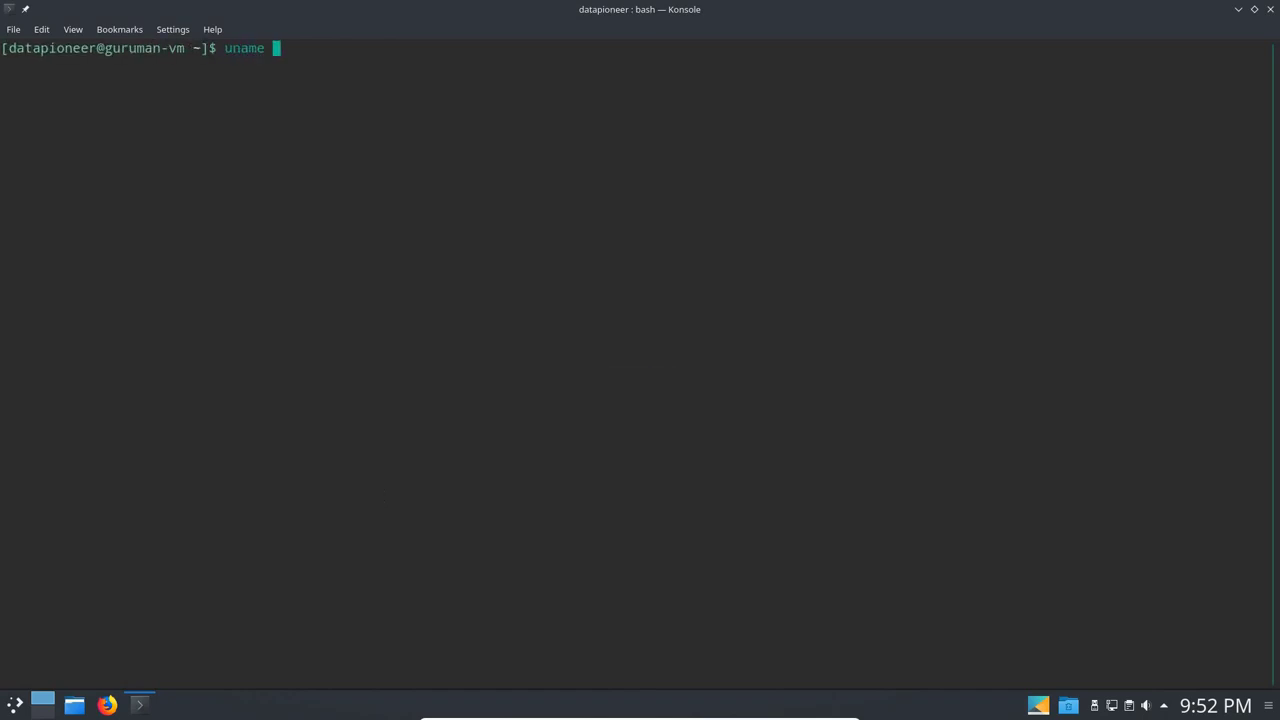
pyautogui.write('-a')
pyautogui.press('Return')
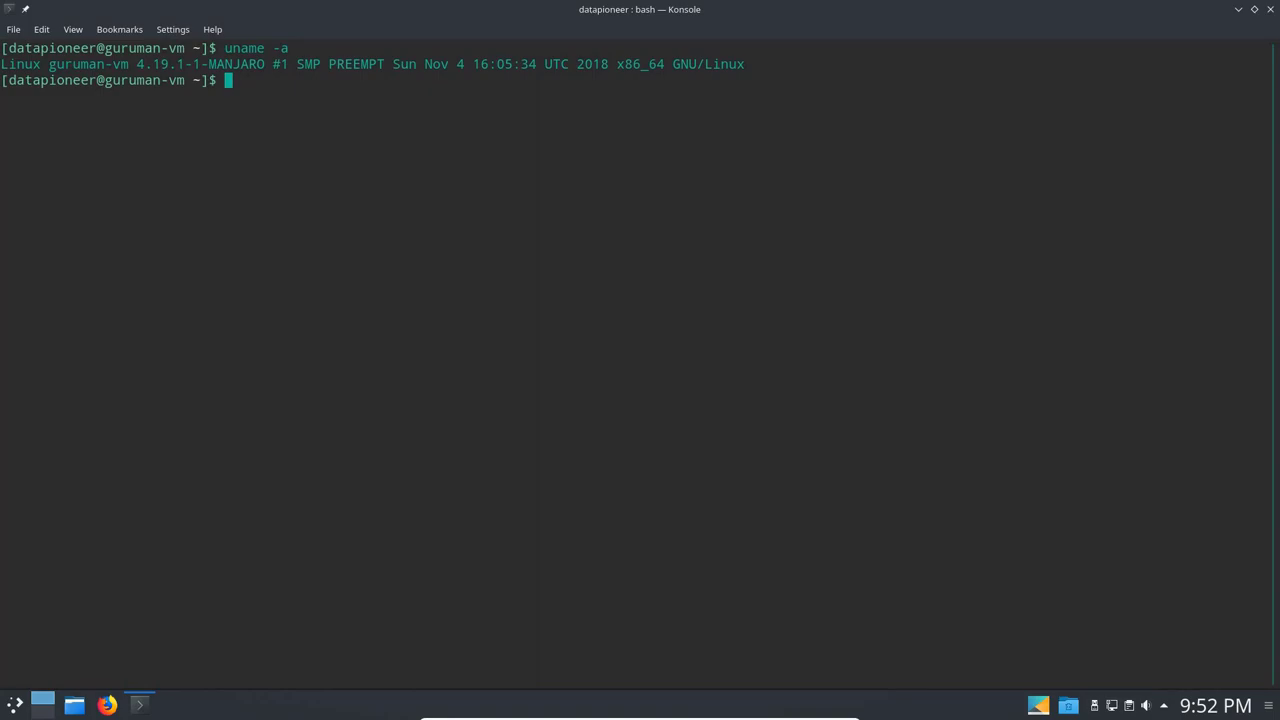
pyautogui.write('df -h')
pyautogui.press('Return')
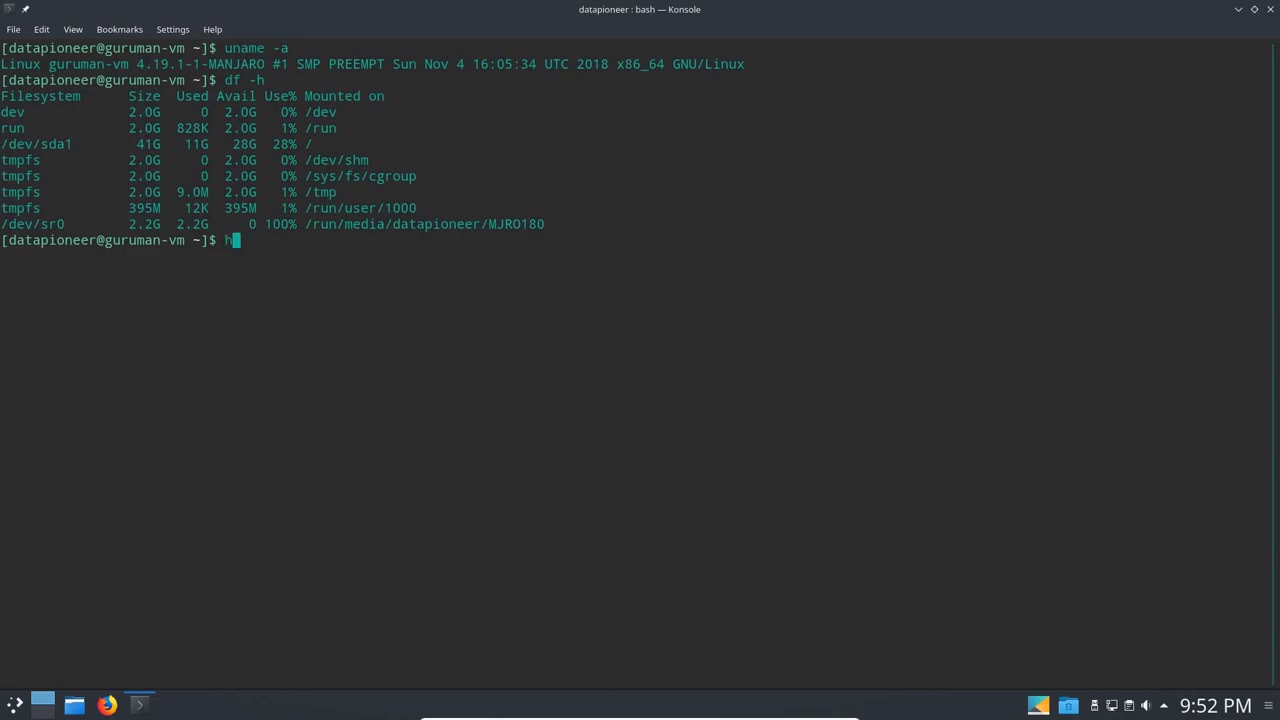
pyautogui.write('p')
pyautogui.press('Return')
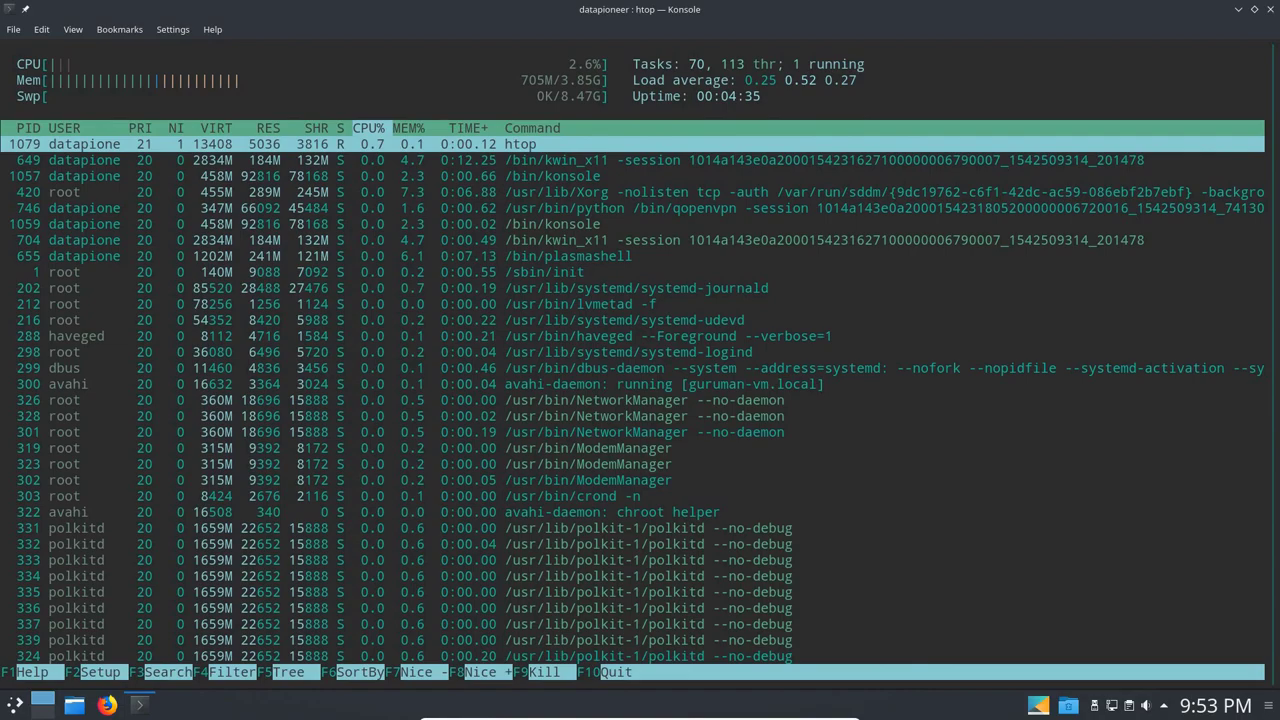
# Show htop's send-signal panel, then close Konsole despite the running-process warning.
pyautogui.press('F9')
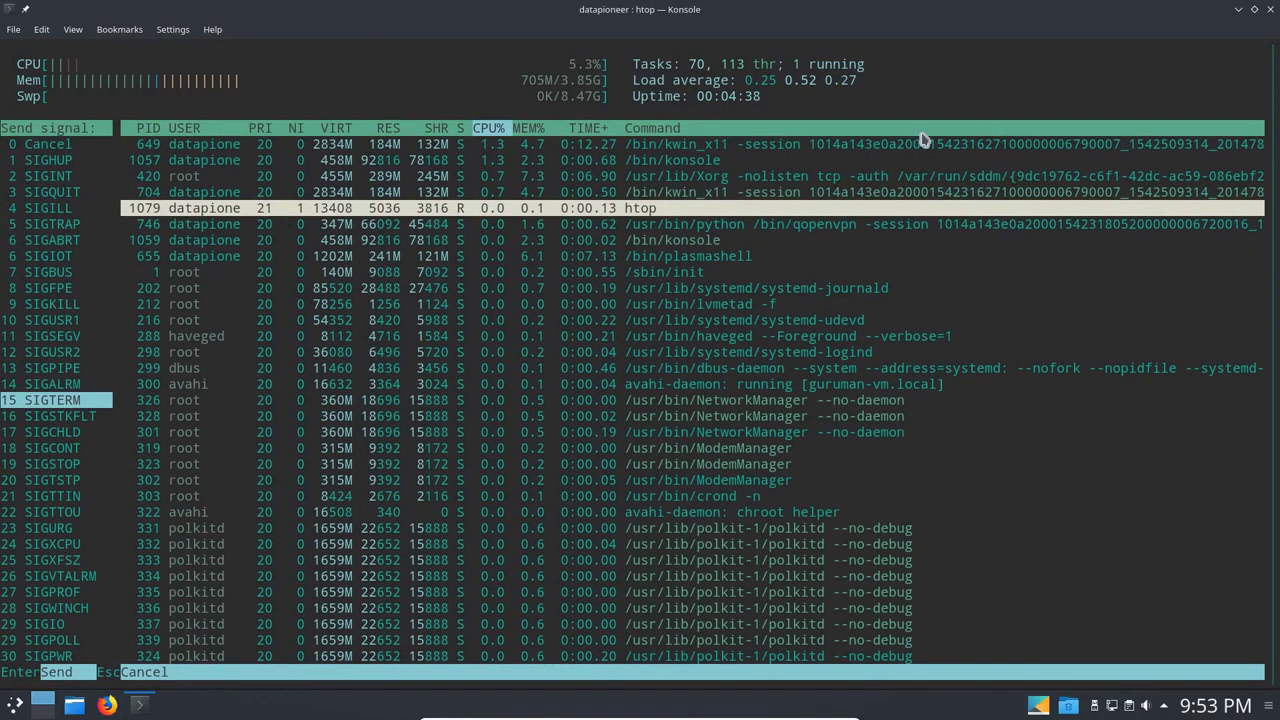
pyautogui.click(1271, 12)
pyautogui.click(545, 514)
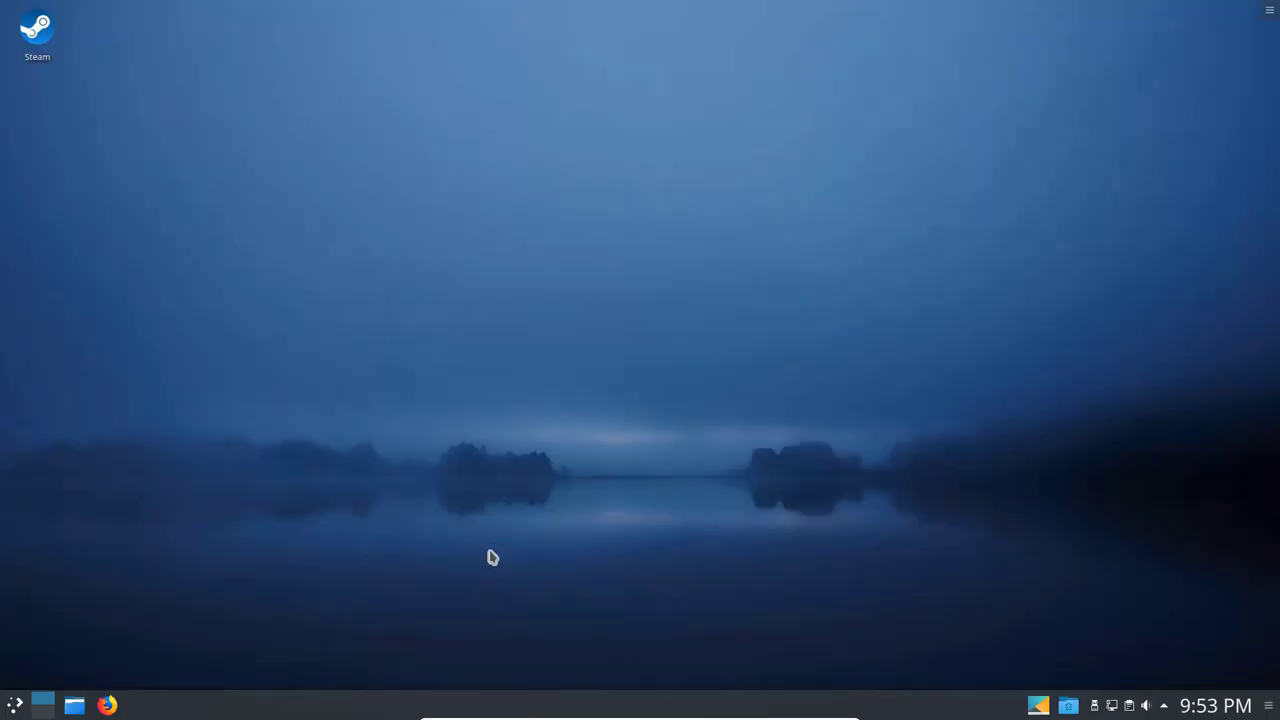
# Glance at the application launcher, dismiss it, and bring up the 30-second Shutdown leave screen.
pyautogui.click(17, 707)
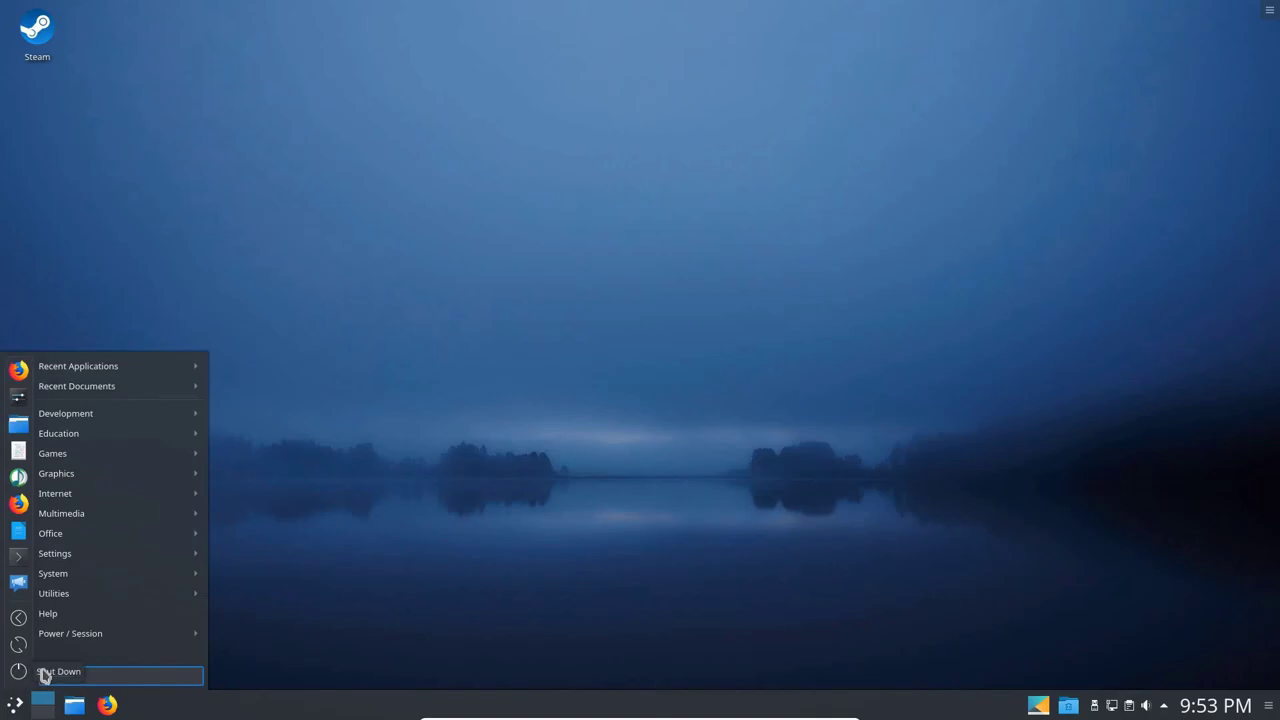
pyautogui.press('Escape')
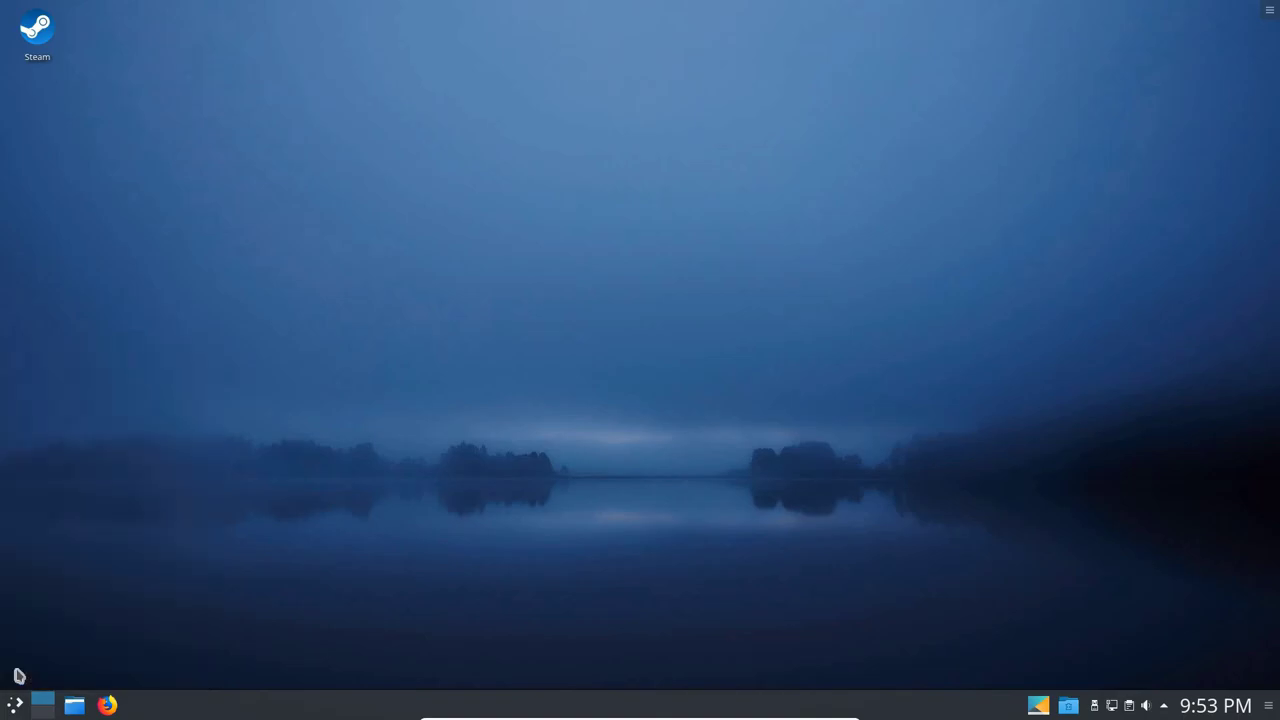
pyautogui.hotkey('ctrl', 'alt', 'Delete')
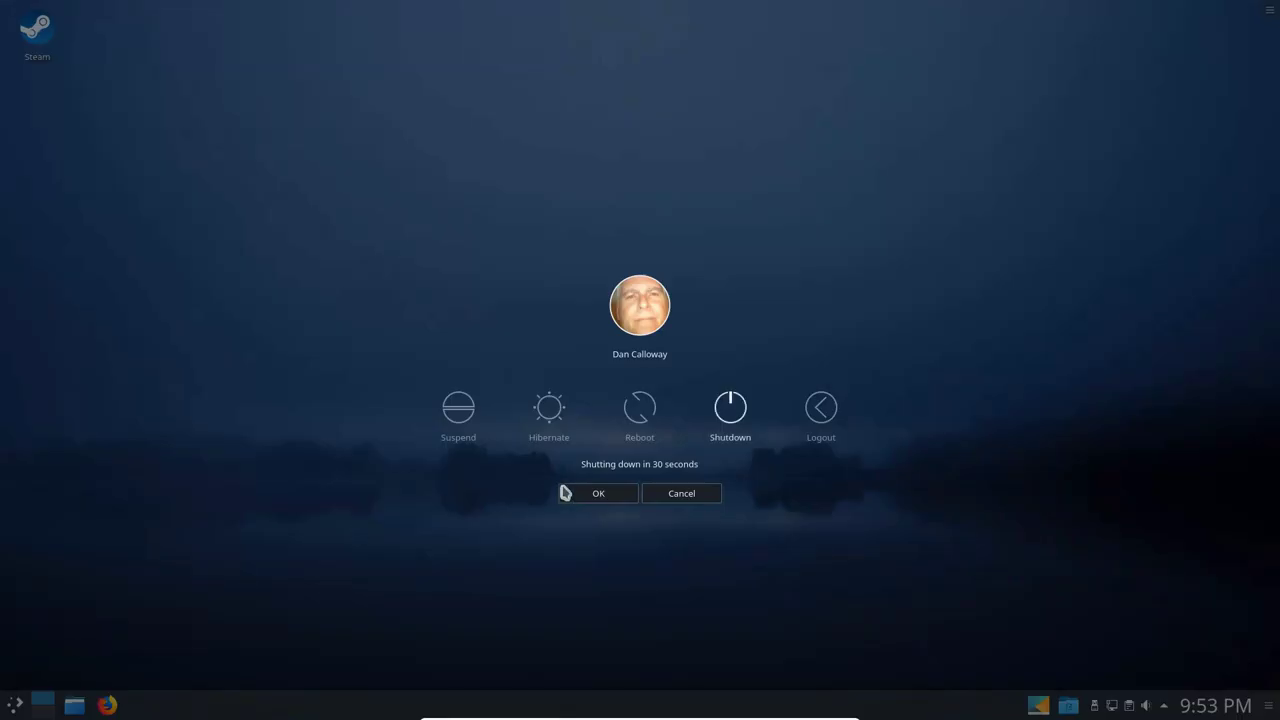